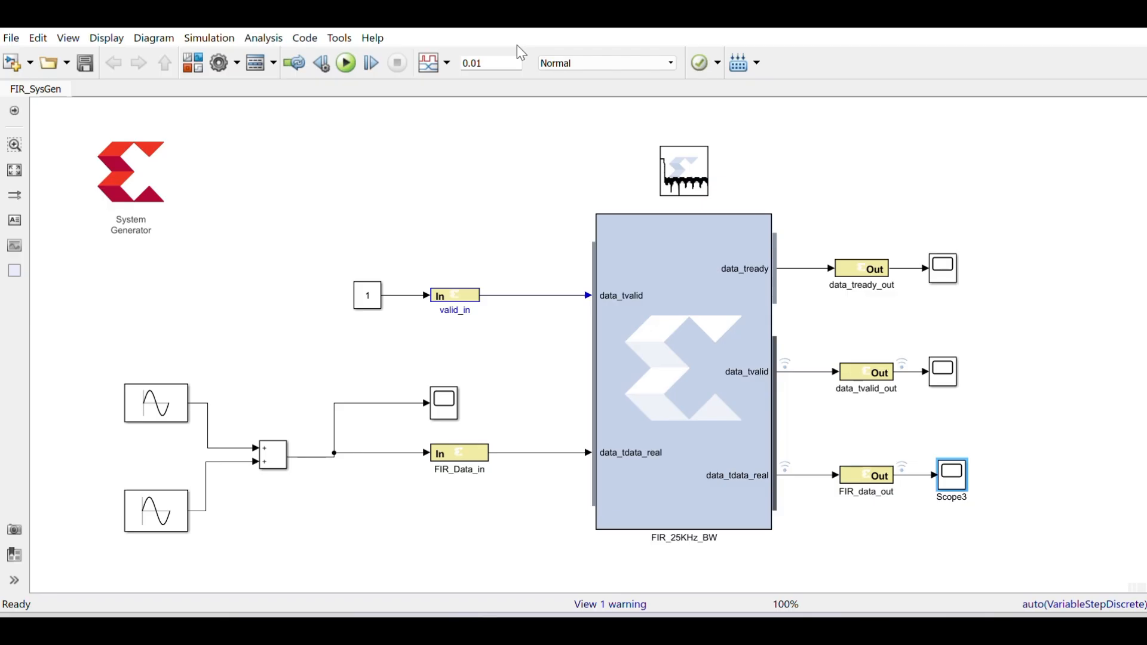
Step: Look through the Basic Elements blocks of the Xilinx Blockset in the Simulink Library Browser and close the browser
{"action": "left_click", "coordinate": [136, 145]}
{"action": "left_click", "coordinate": [195, 62]}
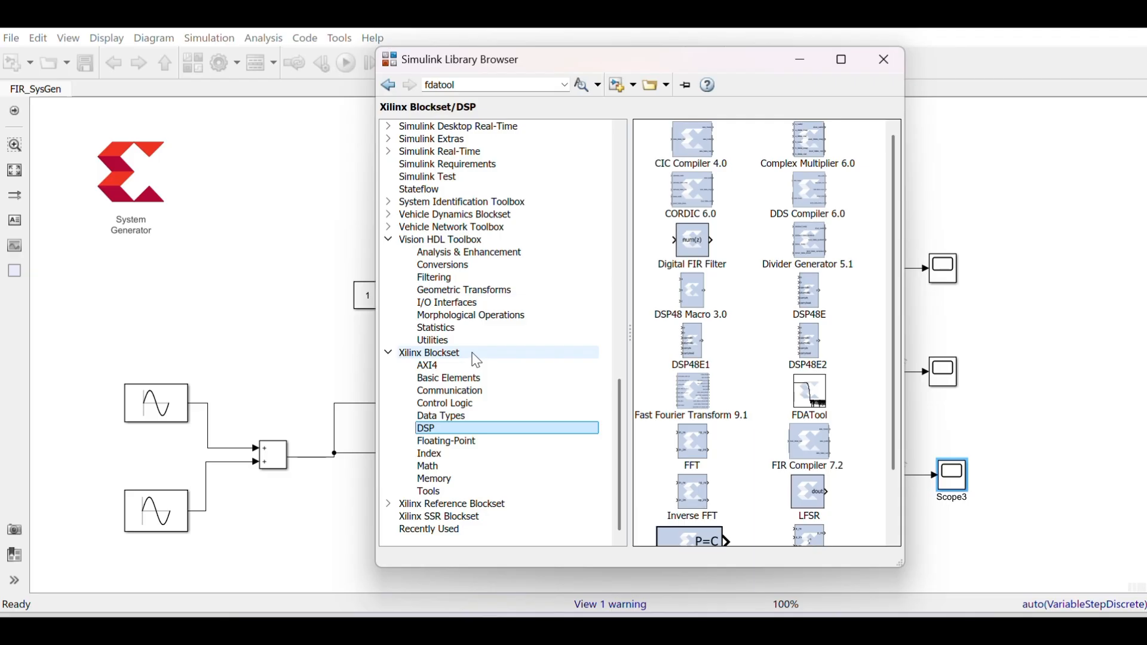
{"action": "left_click", "coordinate": [469, 381]}
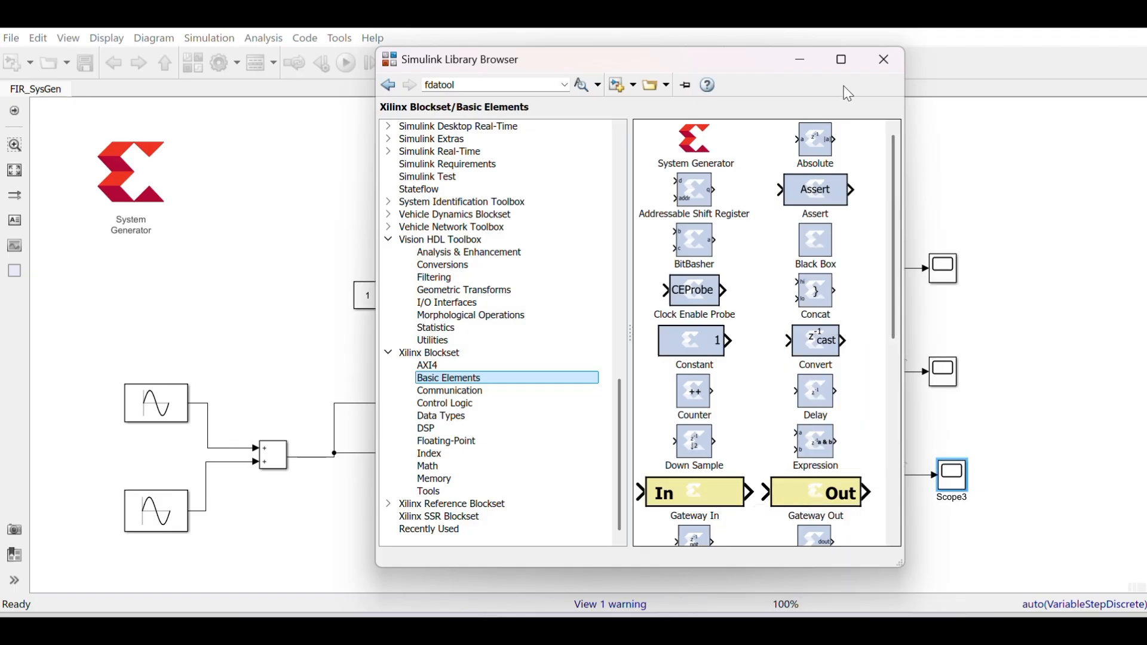
{"action": "left_click", "coordinate": [898, 59]}
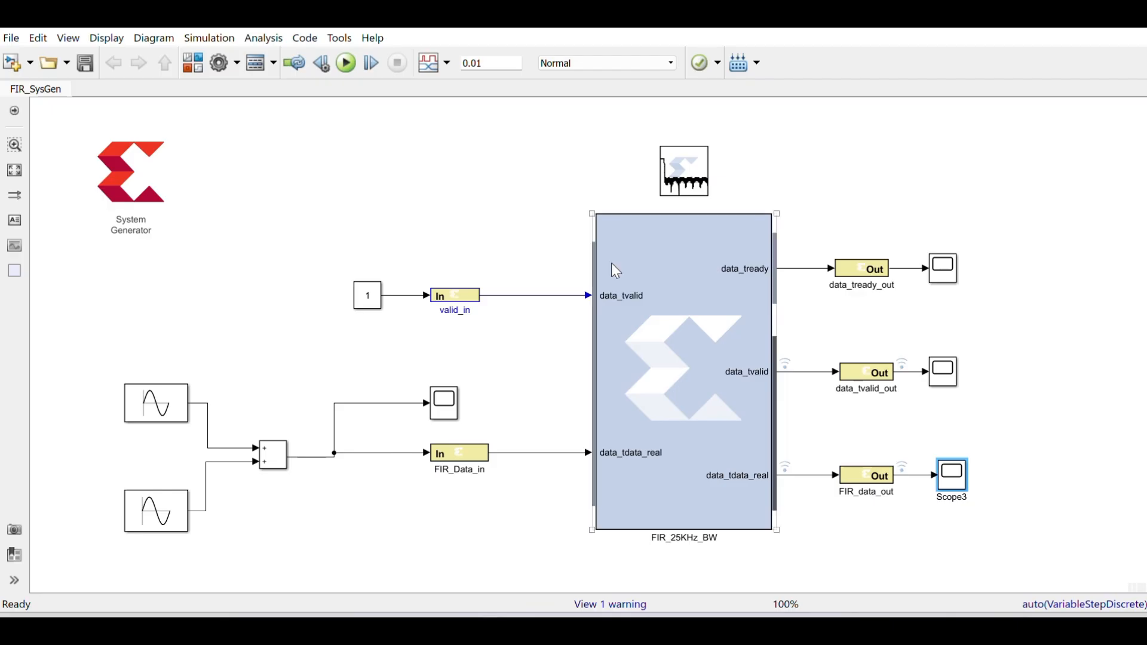
Step: Open the filter designer of the FDATool block above the FIR_25KHz_BW block
{"action": "left_click", "coordinate": [692, 175]}
{"action": "left_click", "coordinate": [691, 175]}
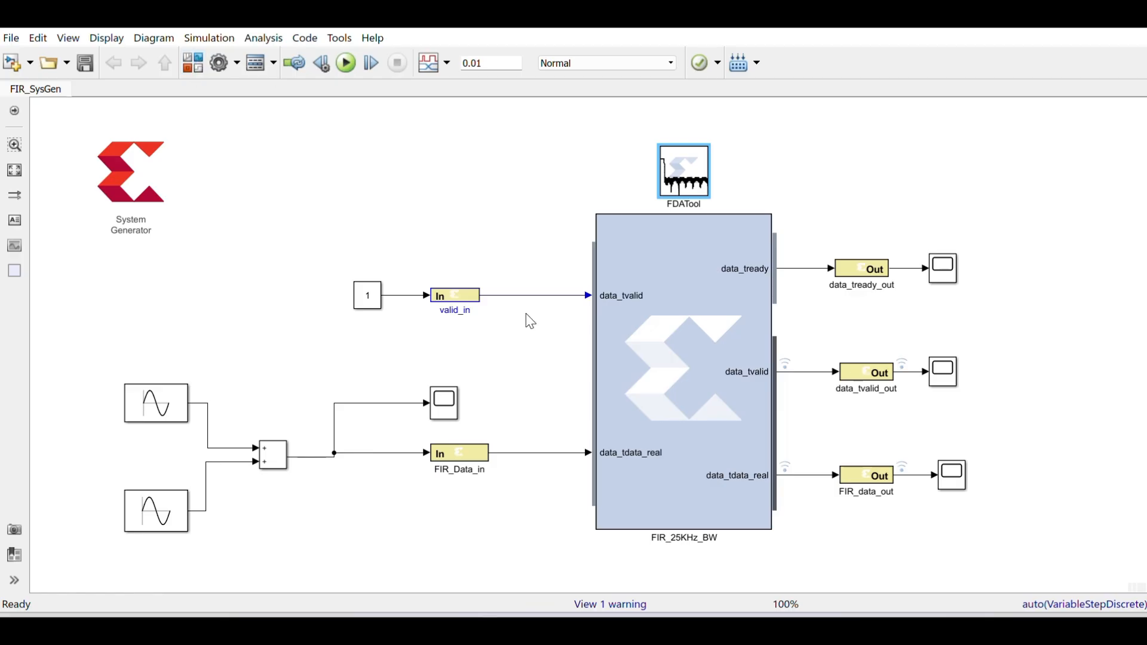
{"action": "left_click", "coordinate": [678, 333]}
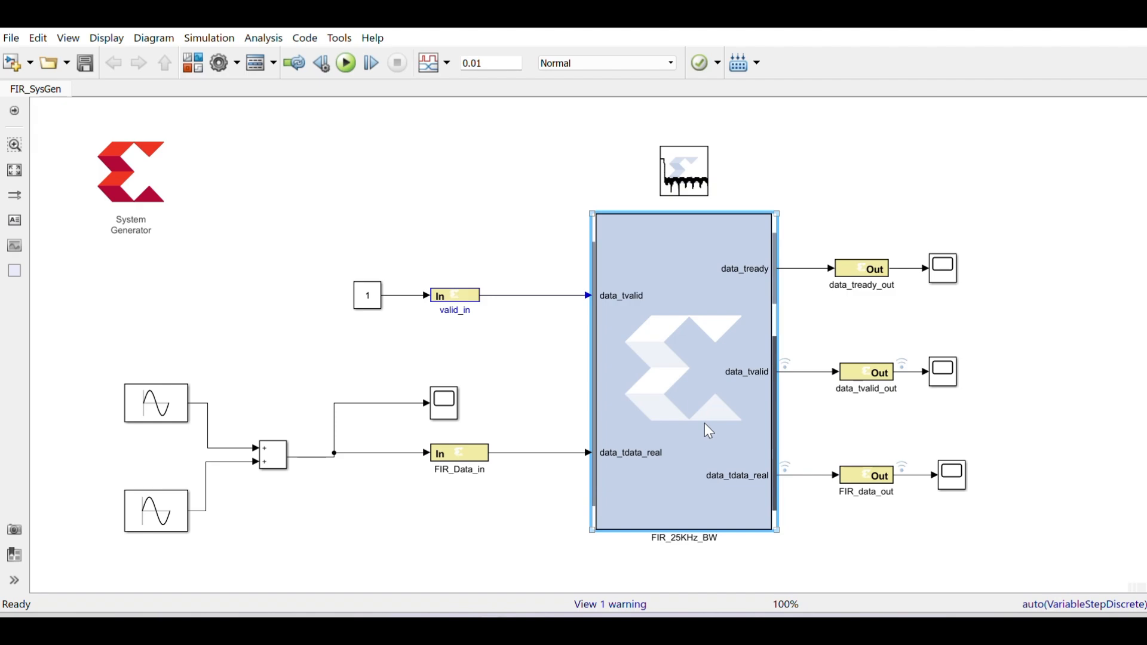
{"action": "left_click", "coordinate": [690, 179]}
{"action": "double_click", "coordinate": [690, 180]}
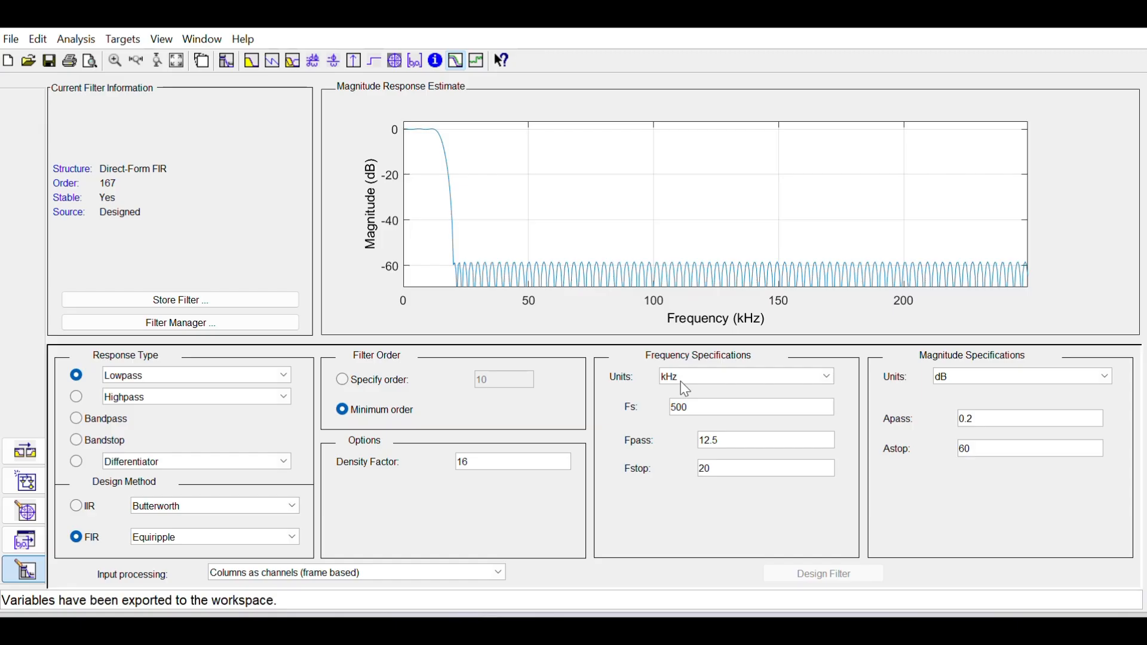
Step: Design the lowpass equiripple FIR filter with the specifications already entered and display its filter coefficients
{"action": "left_click", "coordinate": [702, 404]}
{"action": "left_click", "coordinate": [702, 405]}
{"action": "left_click", "coordinate": [293, 542]}
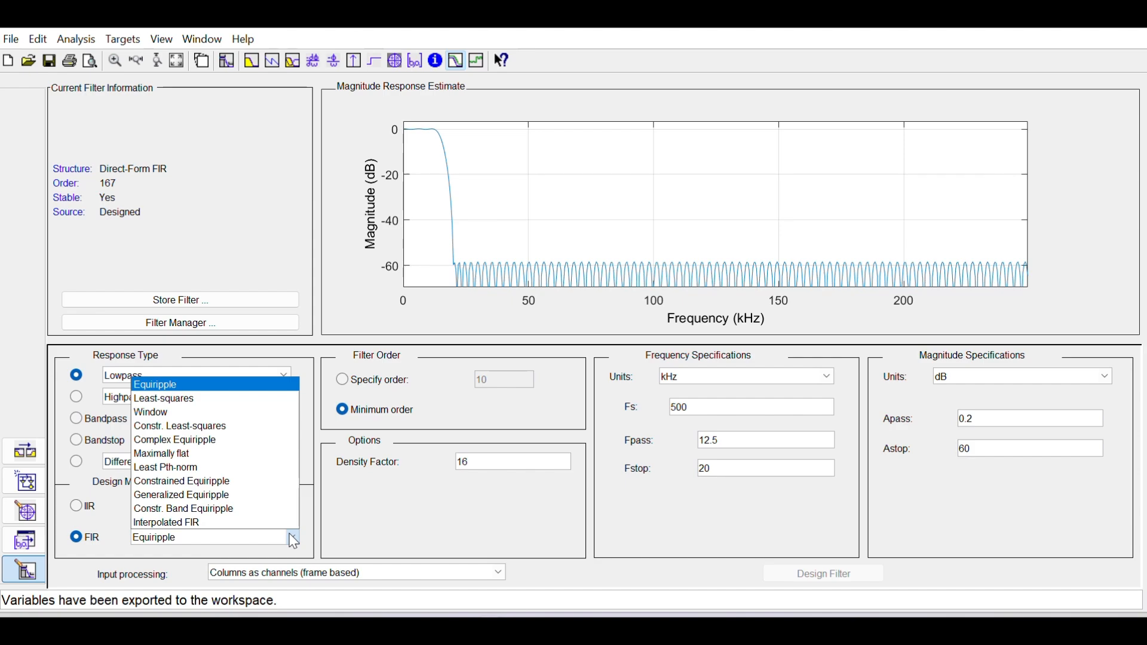
{"action": "left_click", "coordinate": [293, 540]}
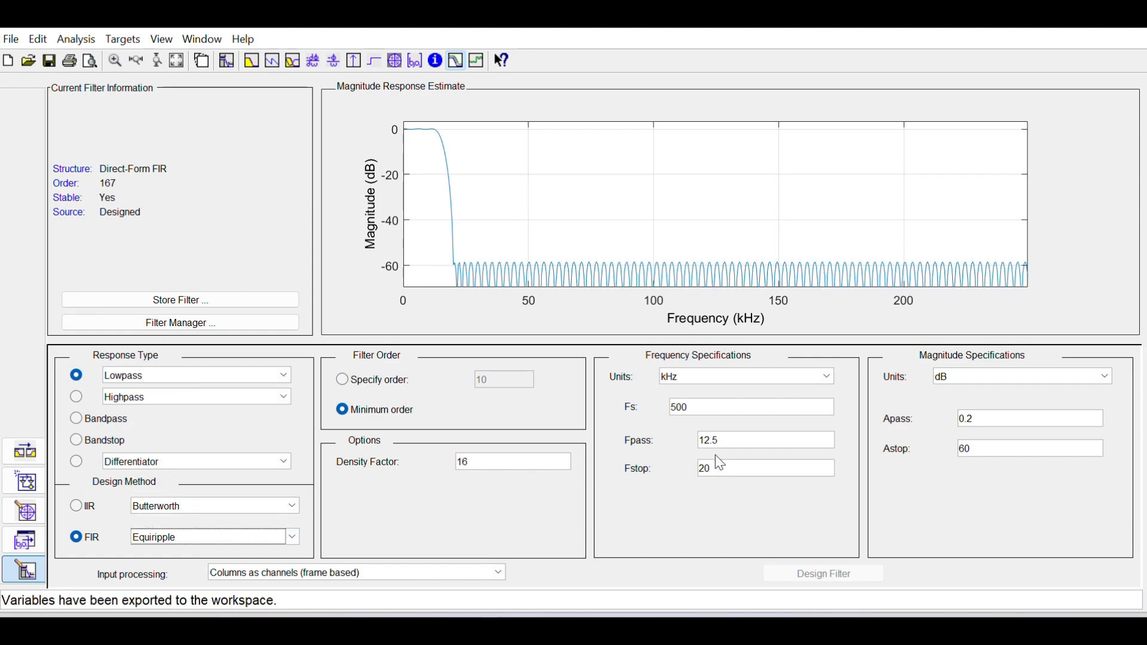
{"action": "left_click", "coordinate": [731, 470]}
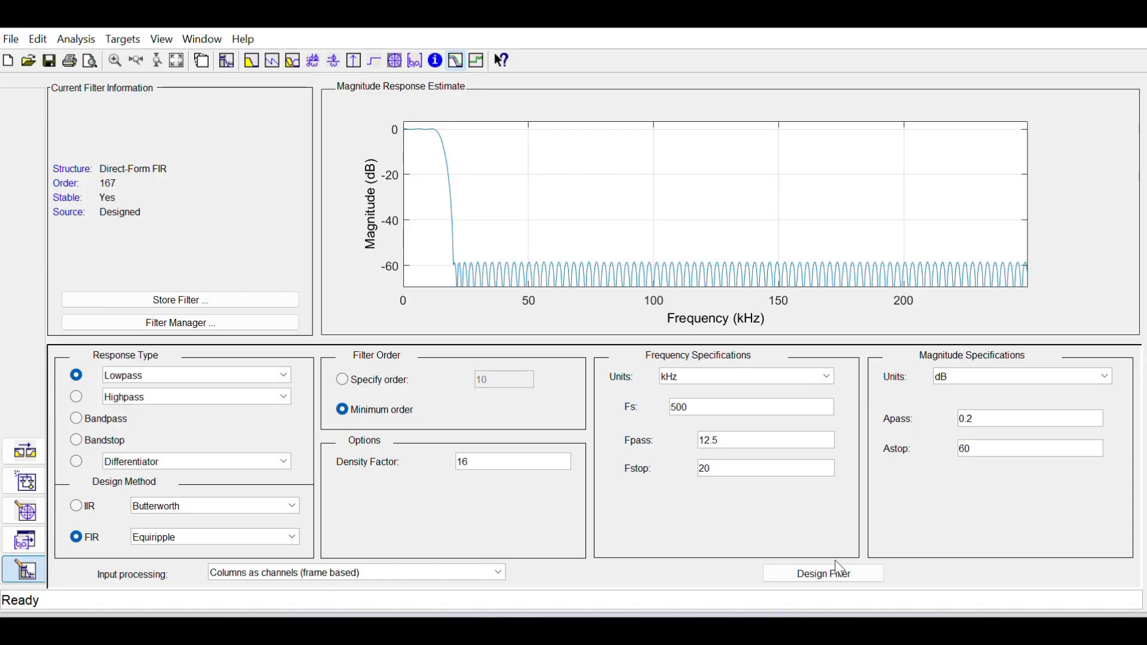
{"action": "left_click", "coordinate": [840, 572]}
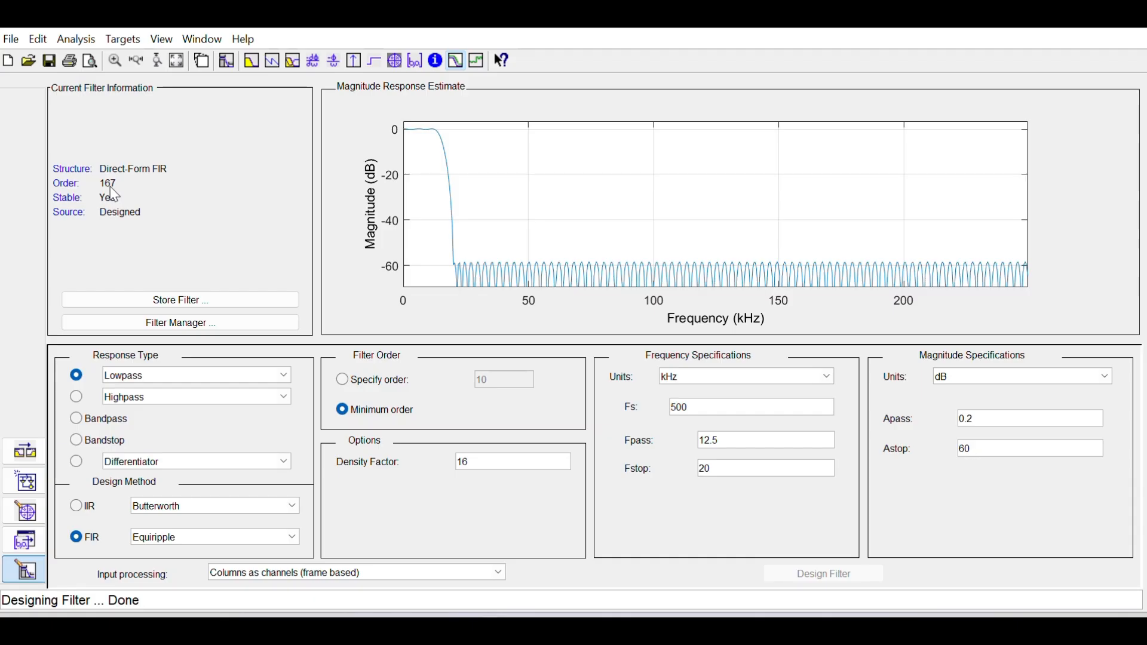
{"action": "left_click", "coordinate": [417, 62]}
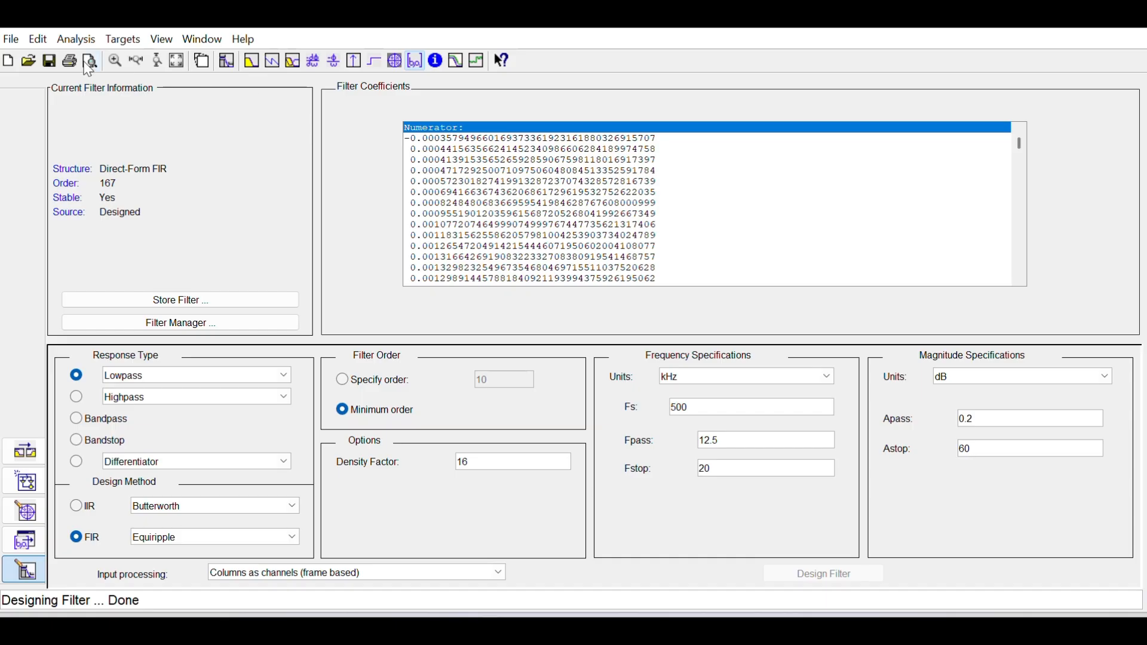
Step: Try to export the filter coefficients to the workspace as FIR_25KHz_BW without overwriting variables
{"action": "left_click", "coordinate": [12, 39]}
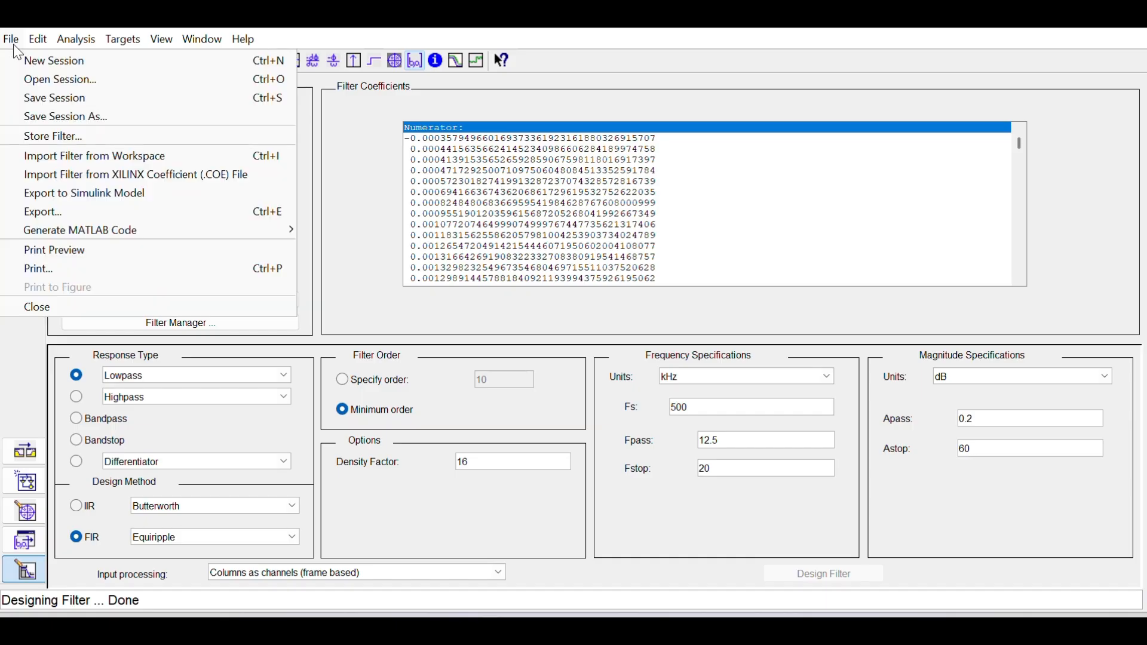
{"action": "left_click", "coordinate": [59, 210]}
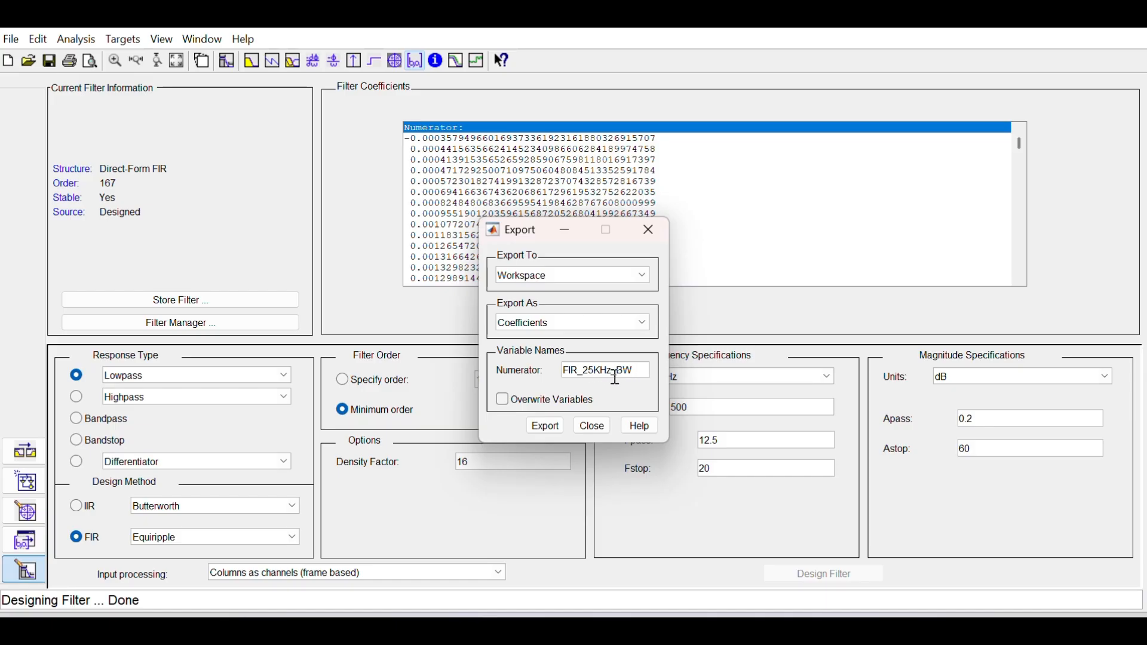
{"action": "left_click", "coordinate": [546, 426]}
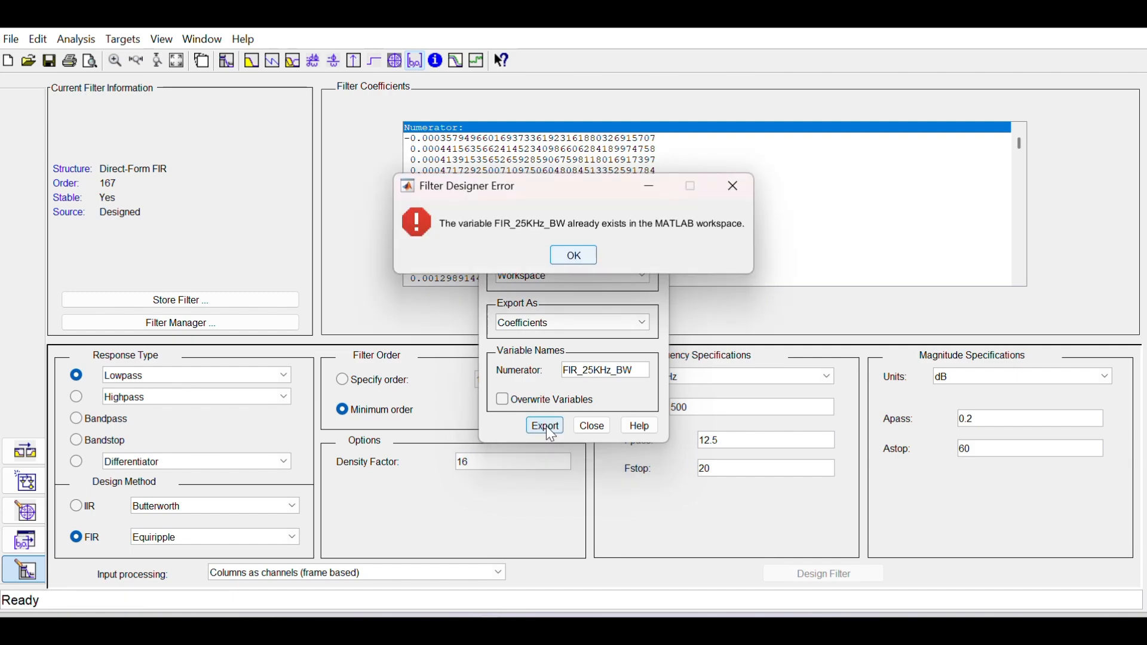
{"action": "left_click", "coordinate": [585, 257]}
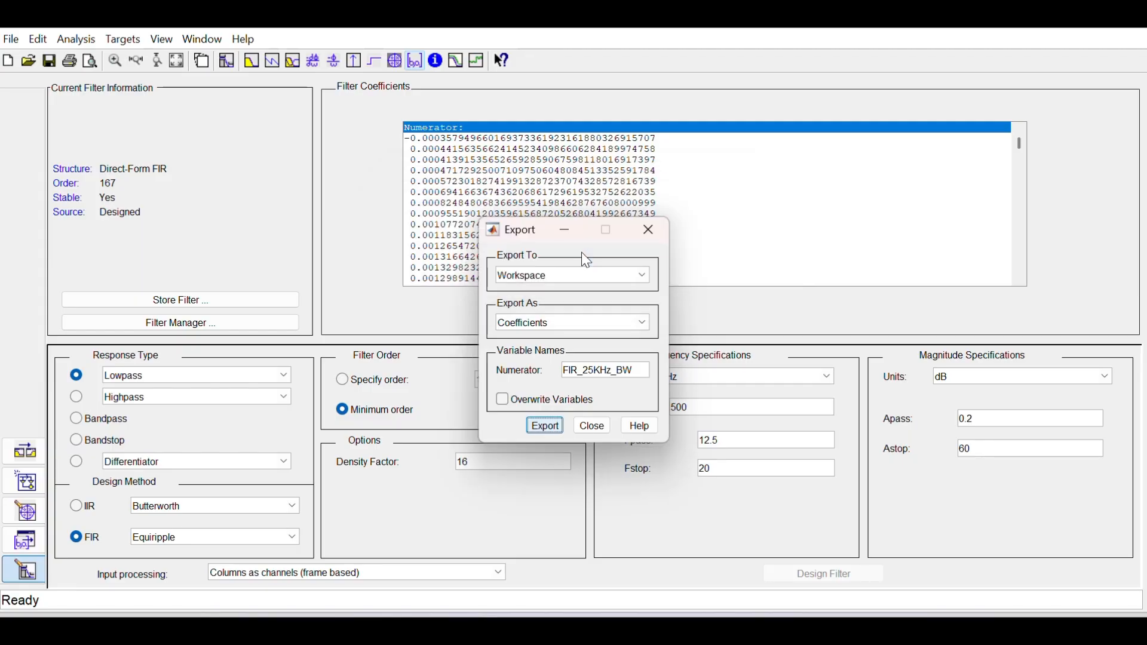
{"action": "left_click", "coordinate": [648, 229]}
Step: Switch to the MATLAB main window, inspect the FIR_25KHz_BW variable and print its values in the Command Window
{"action": "mouse_move", "coordinate": [463, 632]}
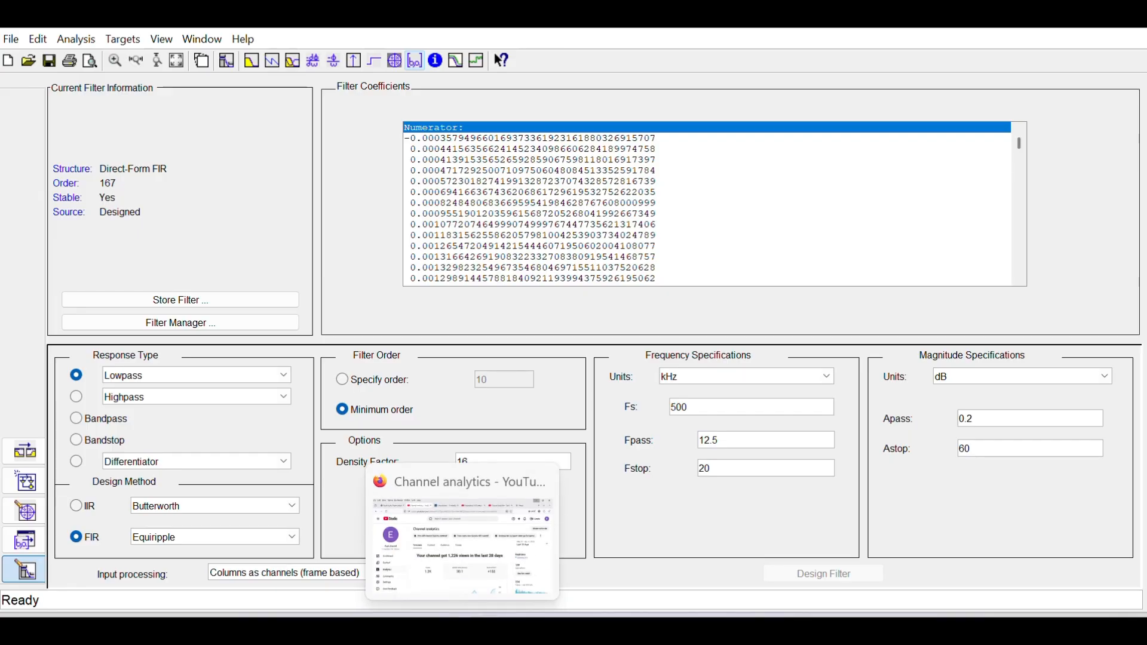
{"action": "mouse_move", "coordinate": [578, 630]}
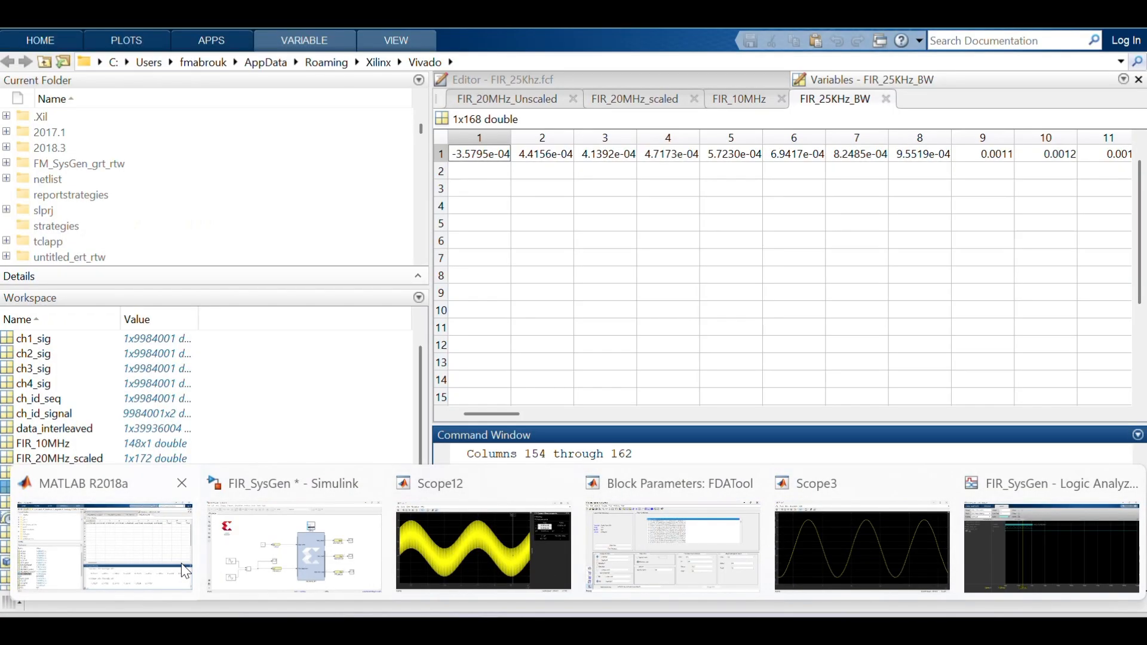
{"action": "left_click", "coordinate": [182, 565]}
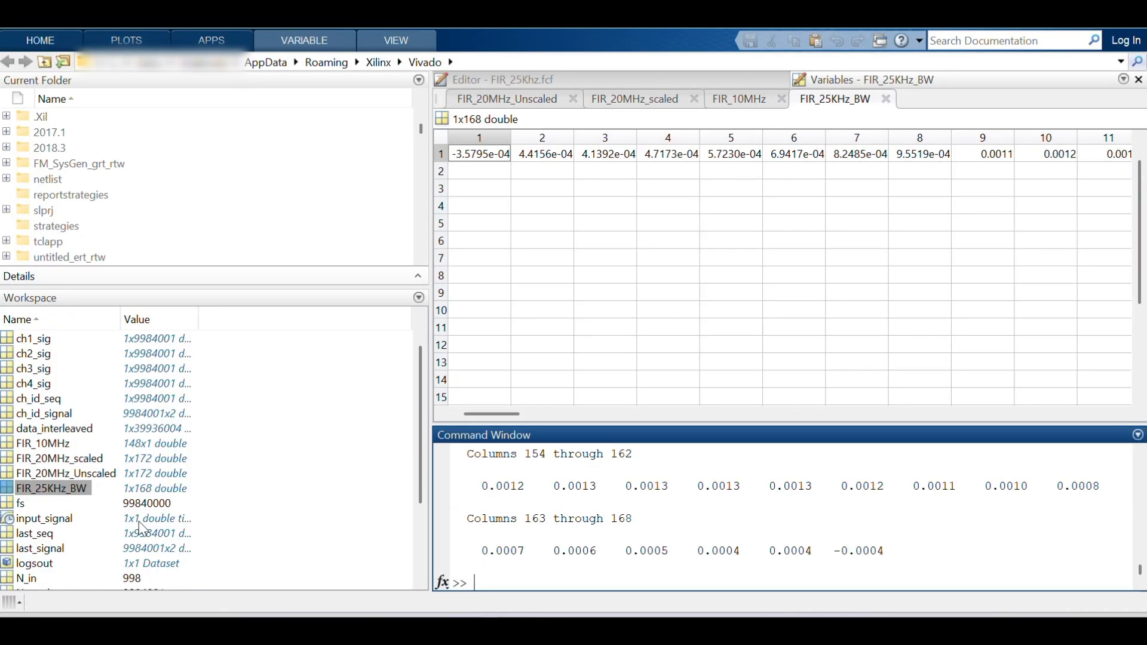
{"action": "double_click", "coordinate": [77, 489]}
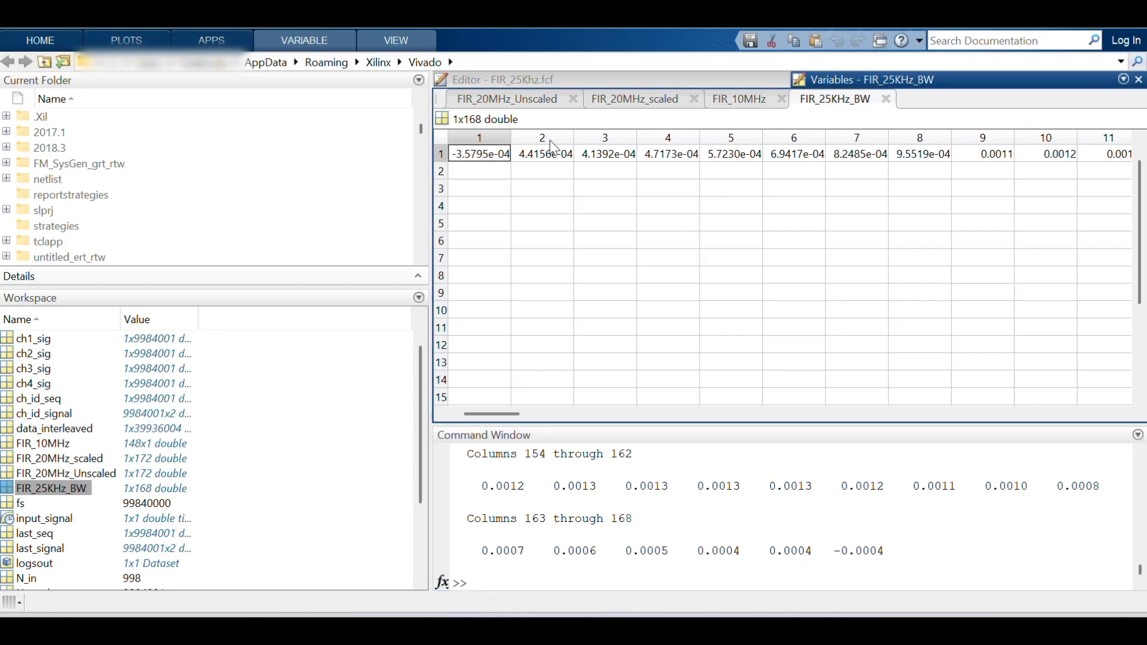
{"action": "left_click", "coordinate": [482, 575]}
{"action": "key", "text": "Up"}
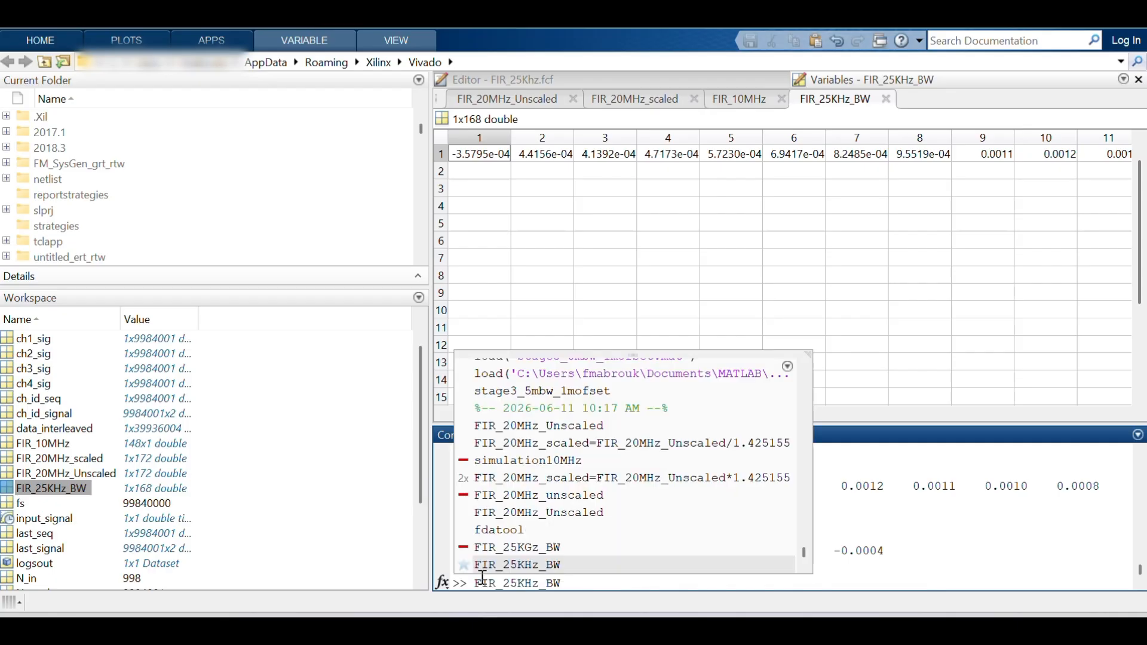
{"action": "key", "text": "Return"}
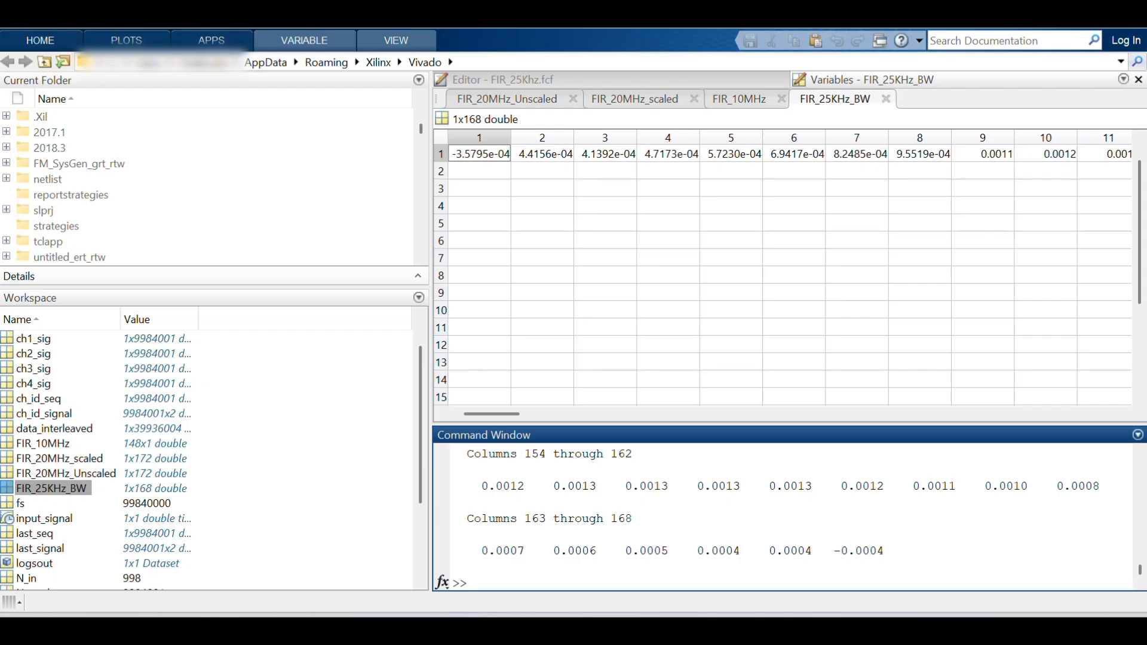
Step: Return to the FDATool window, set the export target to Coefficient File (ASCII) and close the dialog without exporting
{"action": "mouse_move", "coordinate": [577, 630]}
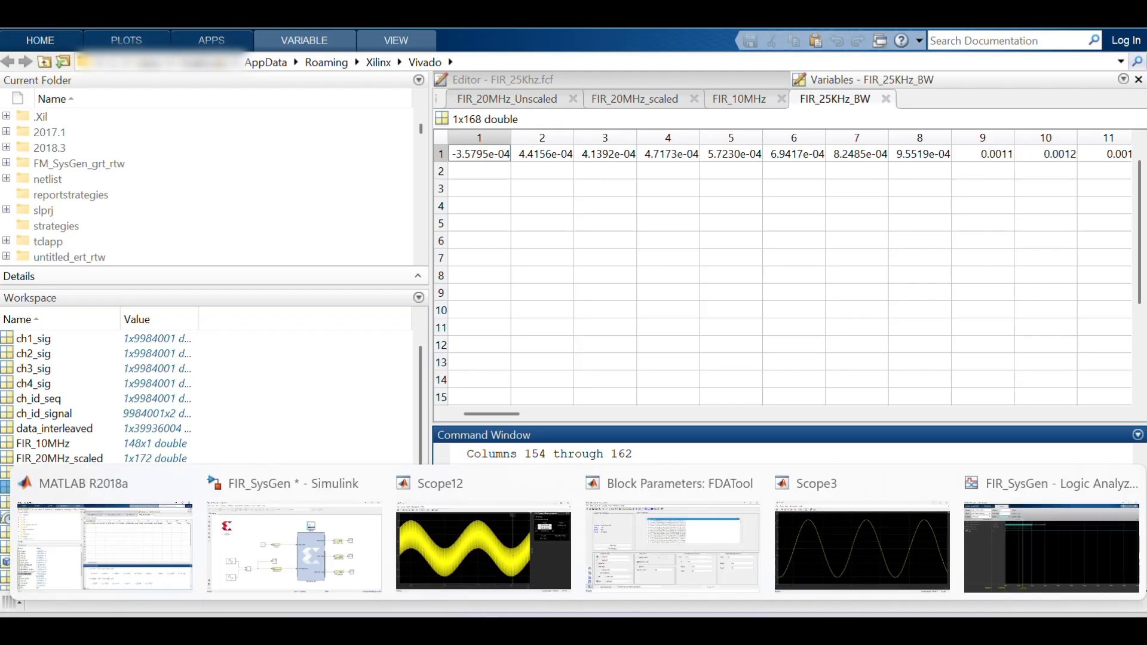
{"action": "left_click", "coordinate": [672, 563]}
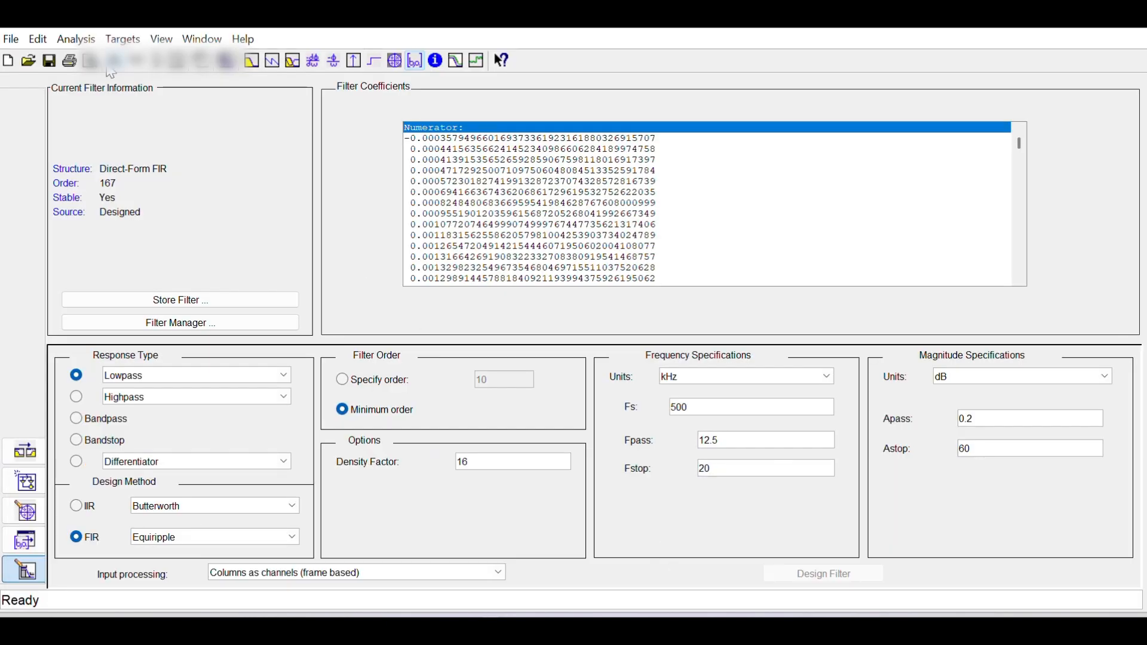
{"action": "left_click", "coordinate": [12, 41]}
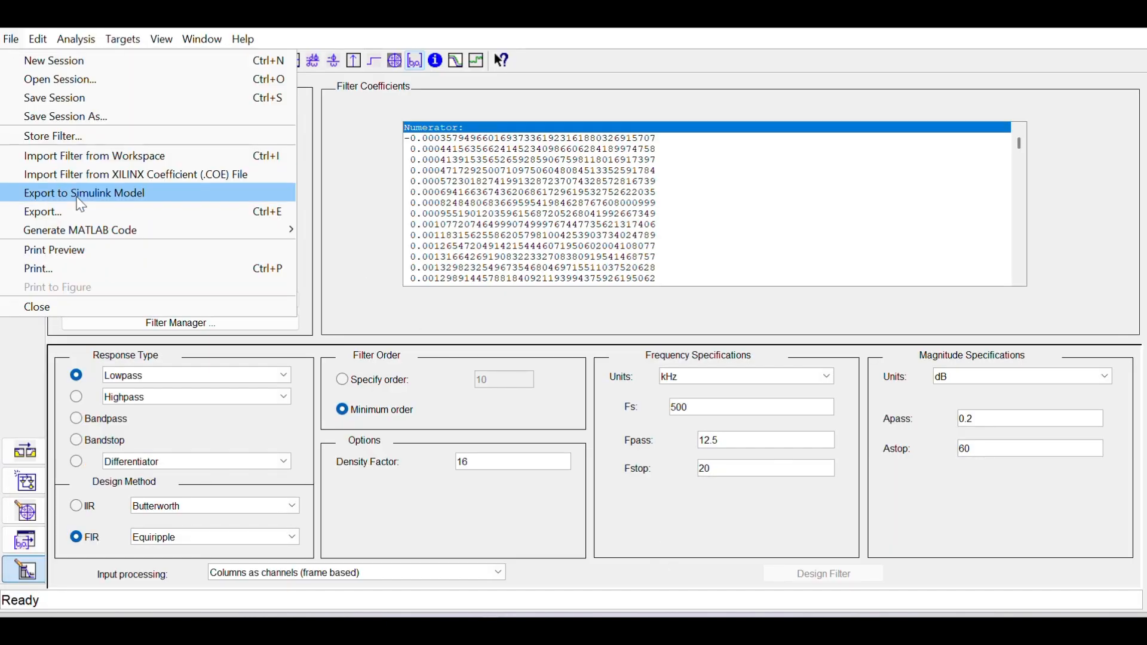
{"action": "left_click", "coordinate": [251, 212]}
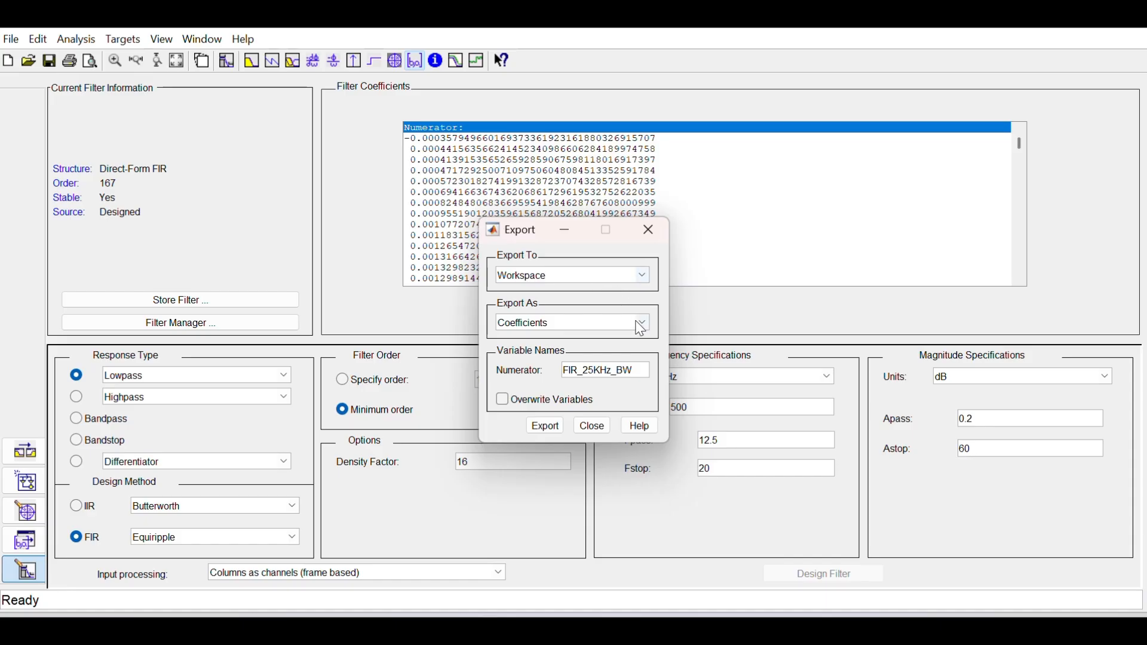
{"action": "left_click", "coordinate": [642, 276]}
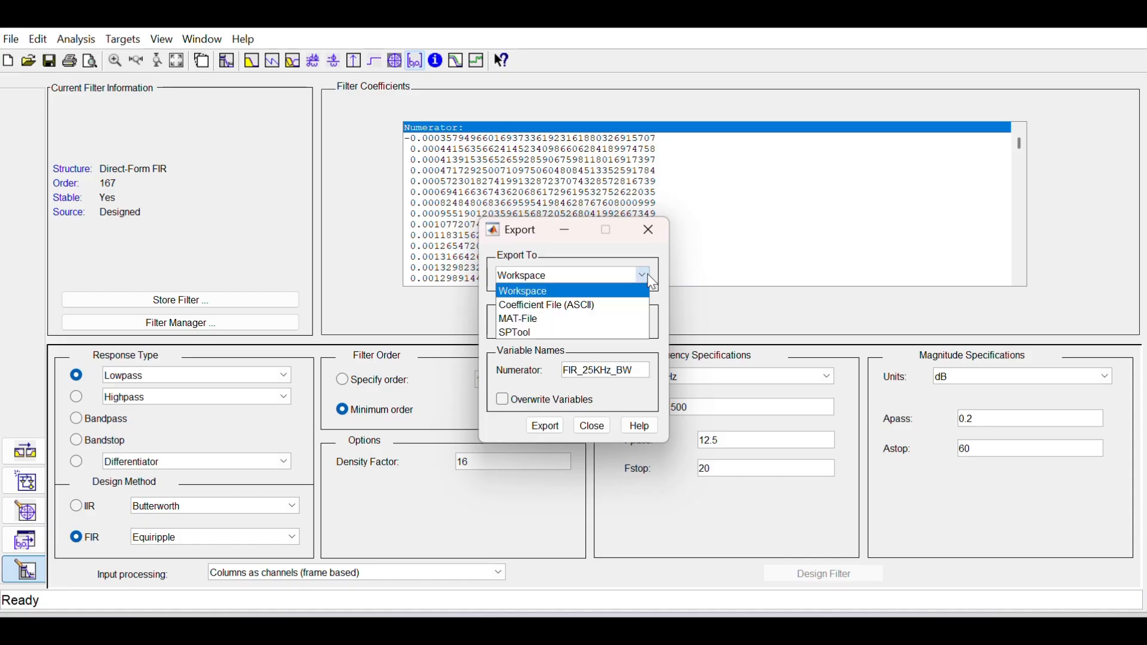
{"action": "left_click", "coordinate": [618, 308]}
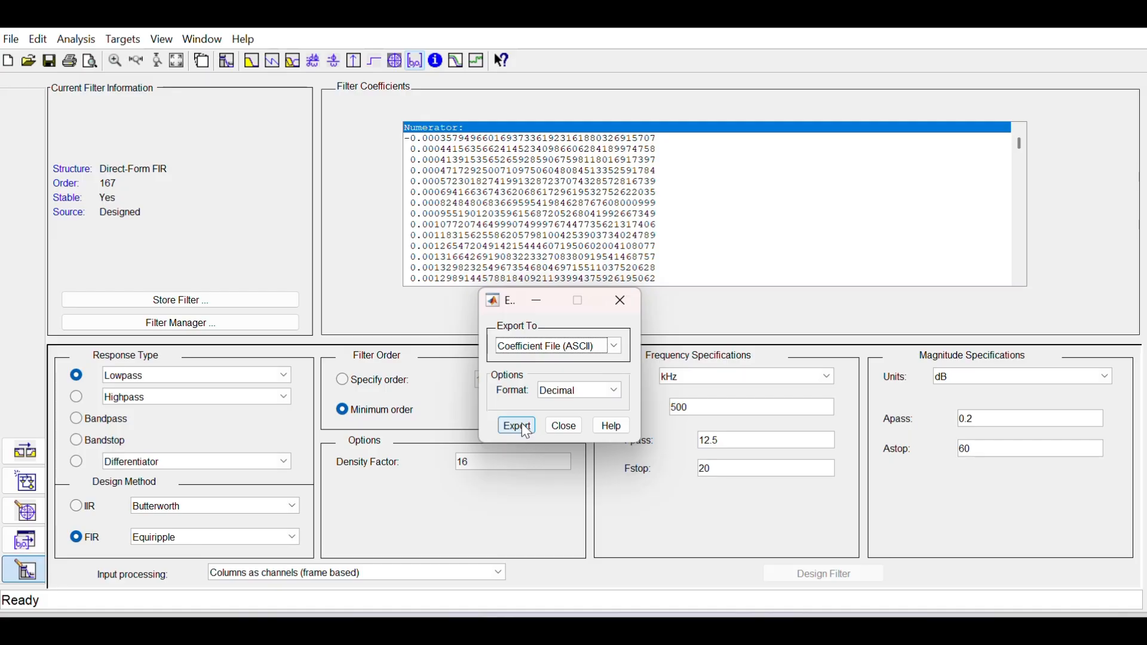
{"action": "left_click", "coordinate": [621, 301]}
Step: Switch to Book1 in Excel to examine the chart of the filter coefficients, and return to the FDATool window
{"action": "mouse_move", "coordinate": [779, 627]}
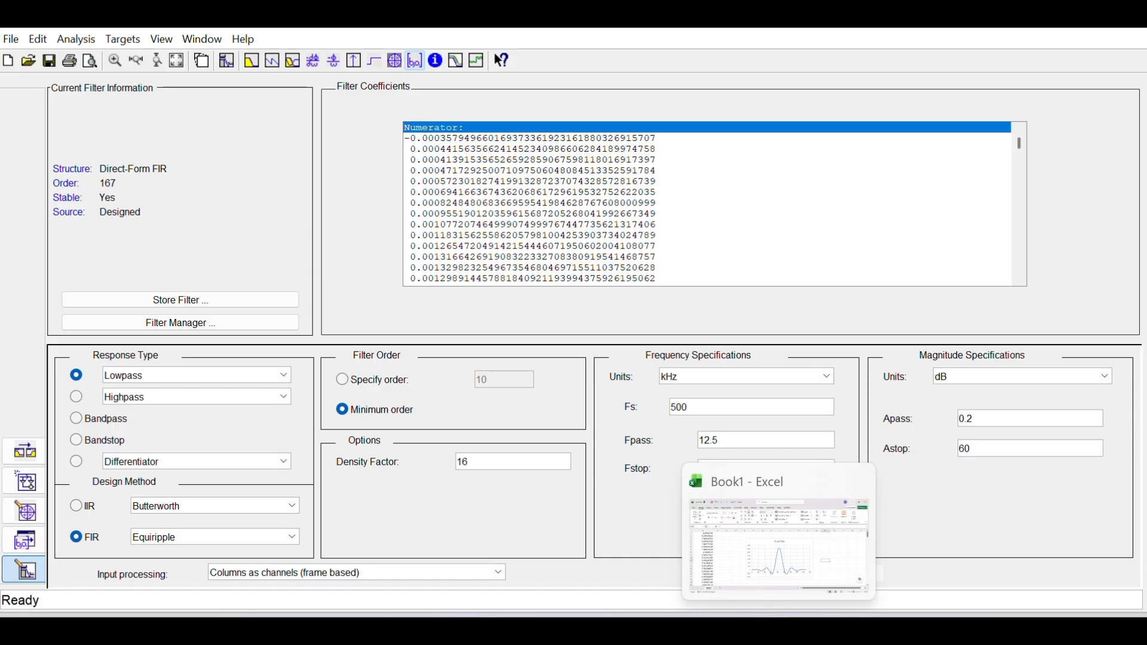
{"action": "left_click", "coordinate": [778, 627]}
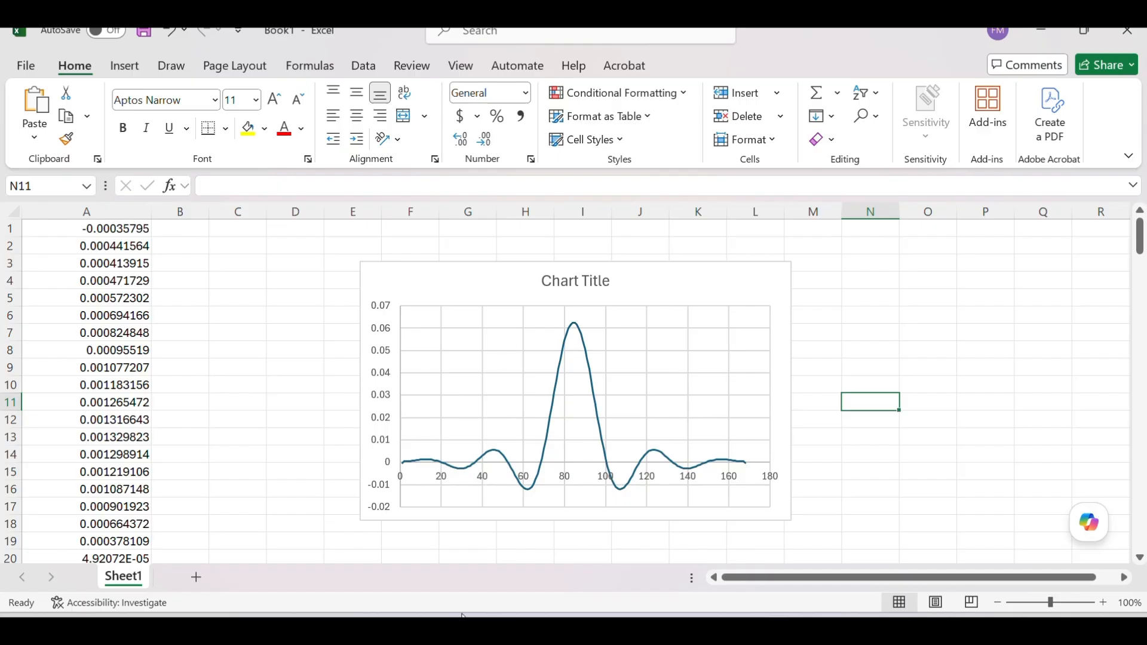
{"action": "mouse_move", "coordinate": [508, 632]}
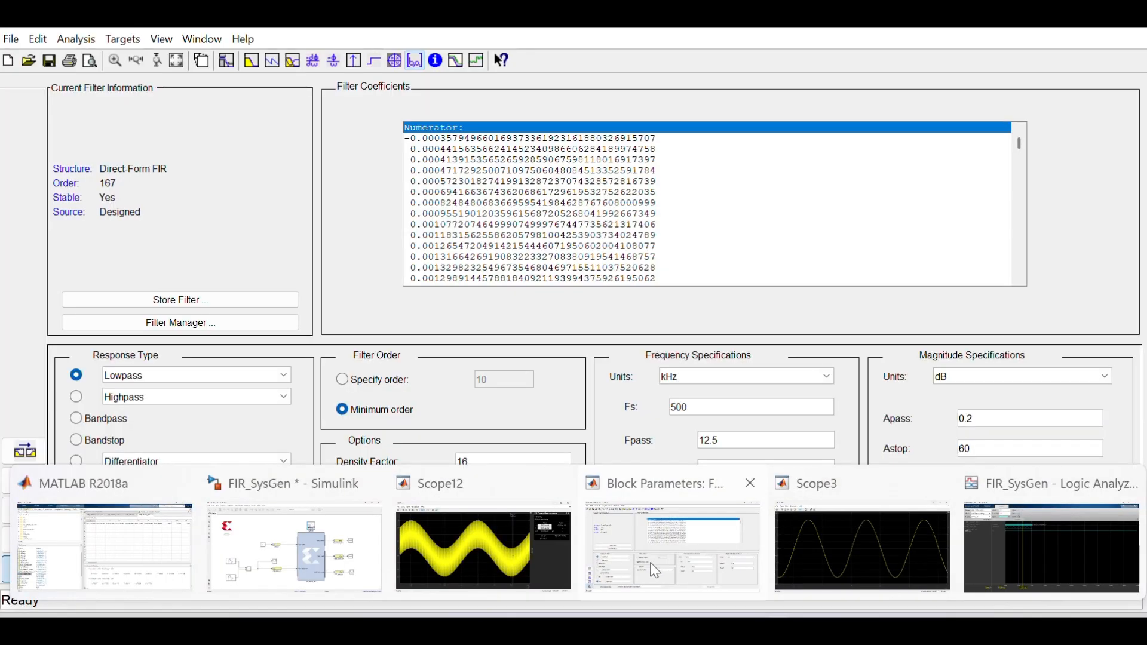
{"action": "left_click", "coordinate": [657, 570]}
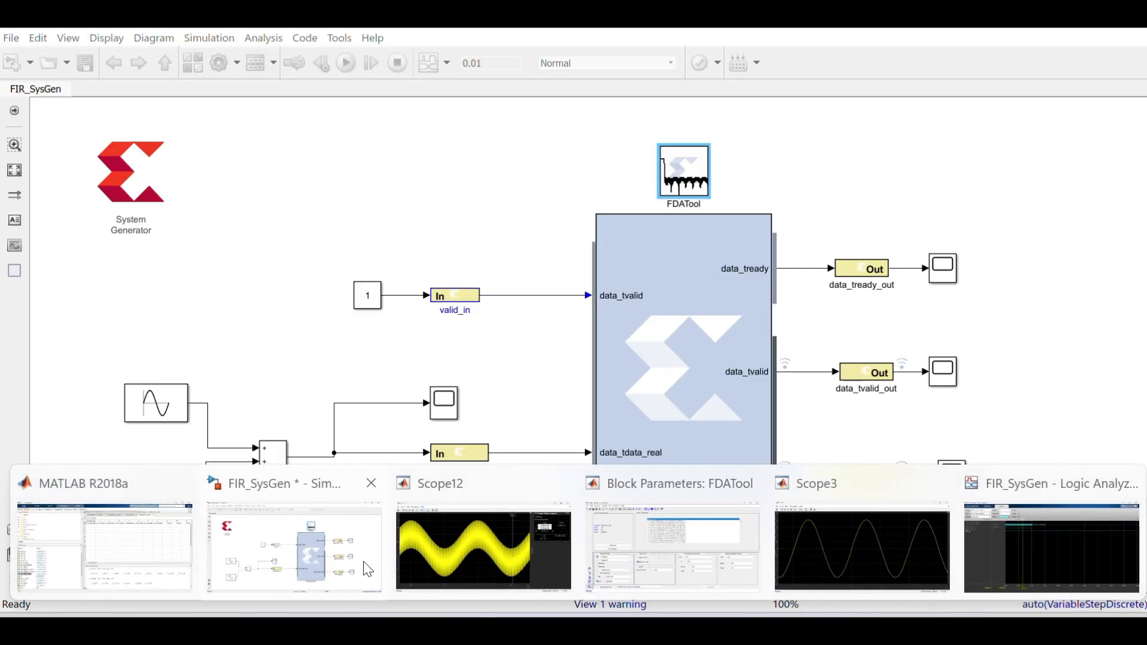
Step: Switch to the FIR_SysGen model and open the FIR_25KHz_BW block's parameters, keeping the FDATool block uncovered by the dialog
{"action": "left_click", "coordinate": [367, 569]}
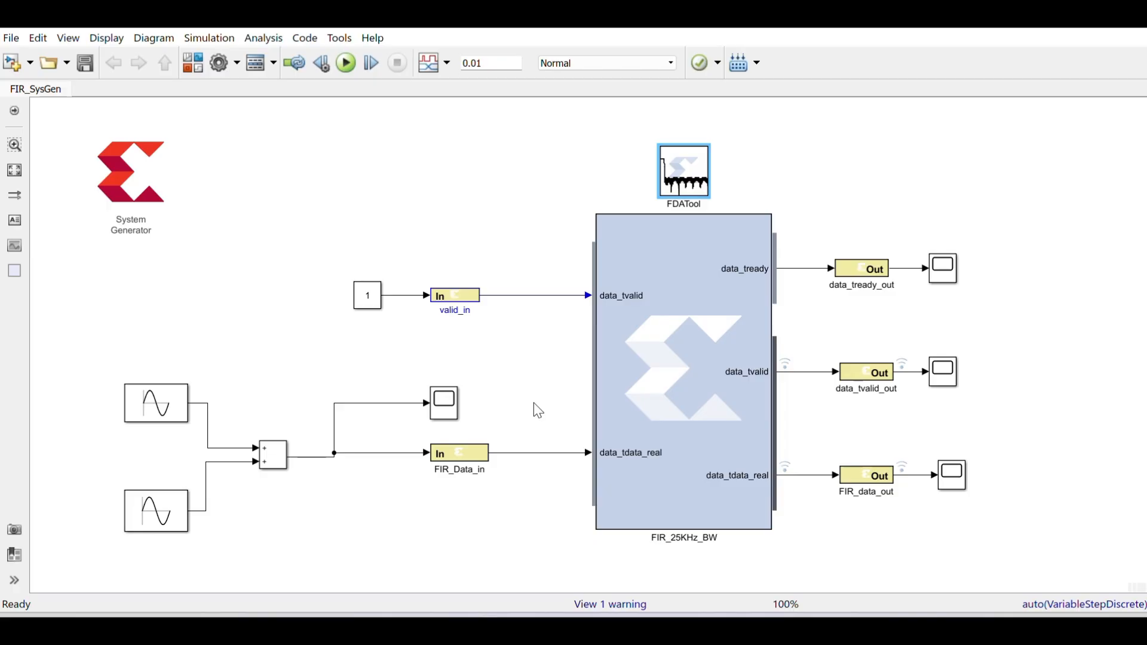
{"action": "left_click", "coordinate": [688, 360]}
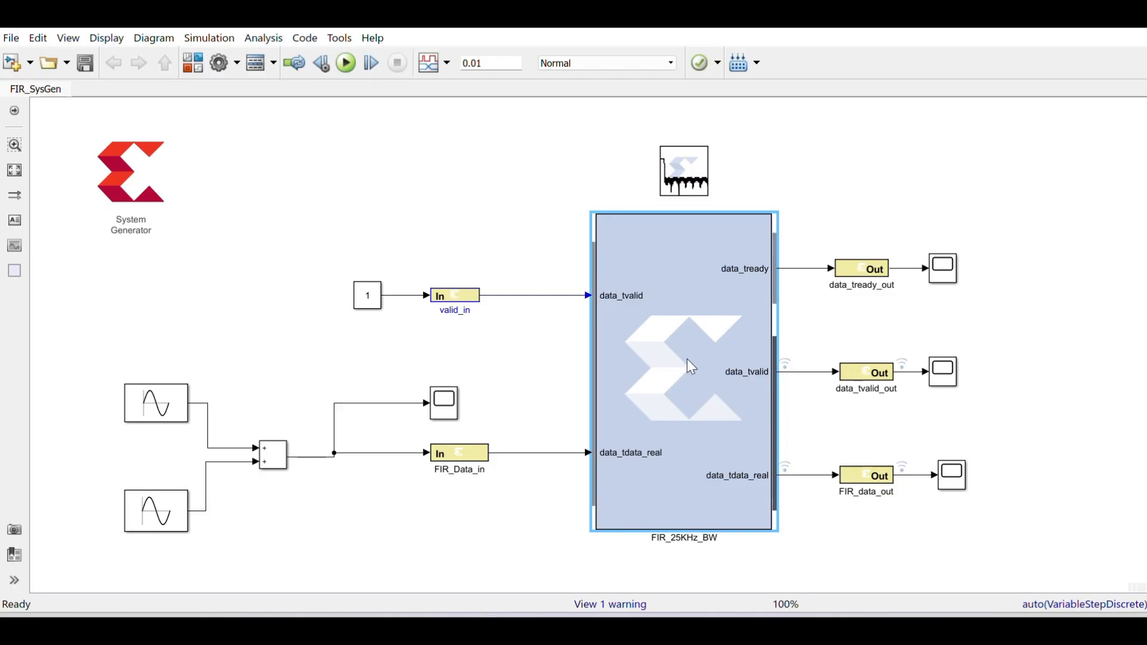
{"action": "double_click", "coordinate": [687, 360]}
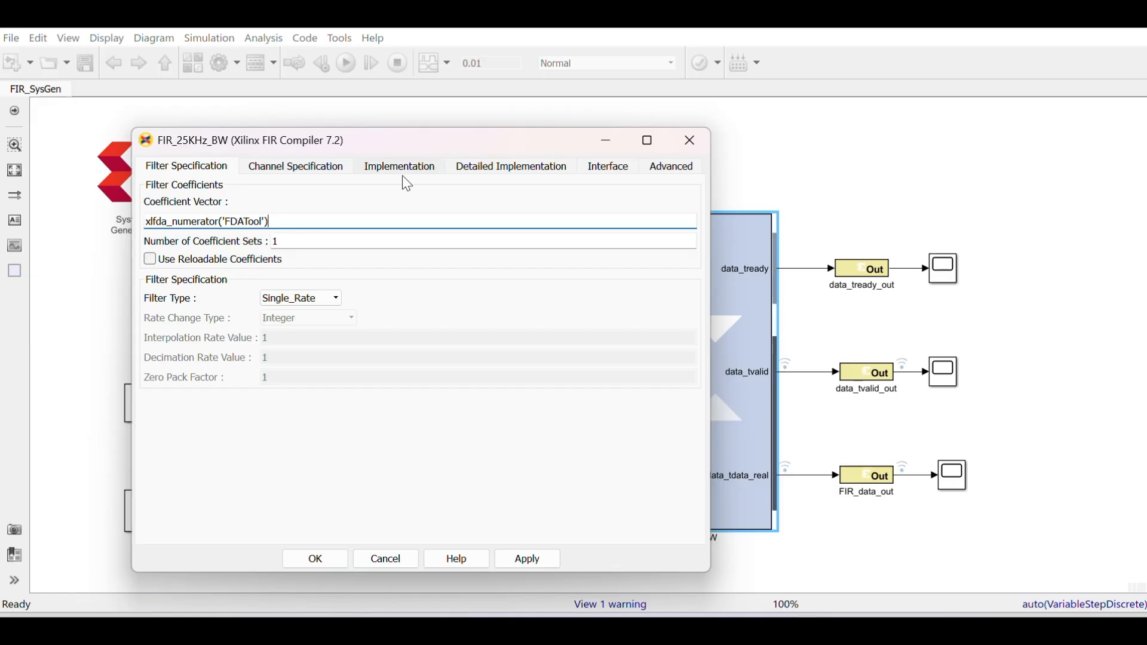
{"action": "left_click_drag", "start_coordinate": [442, 150], "coordinate": [308, 144]}
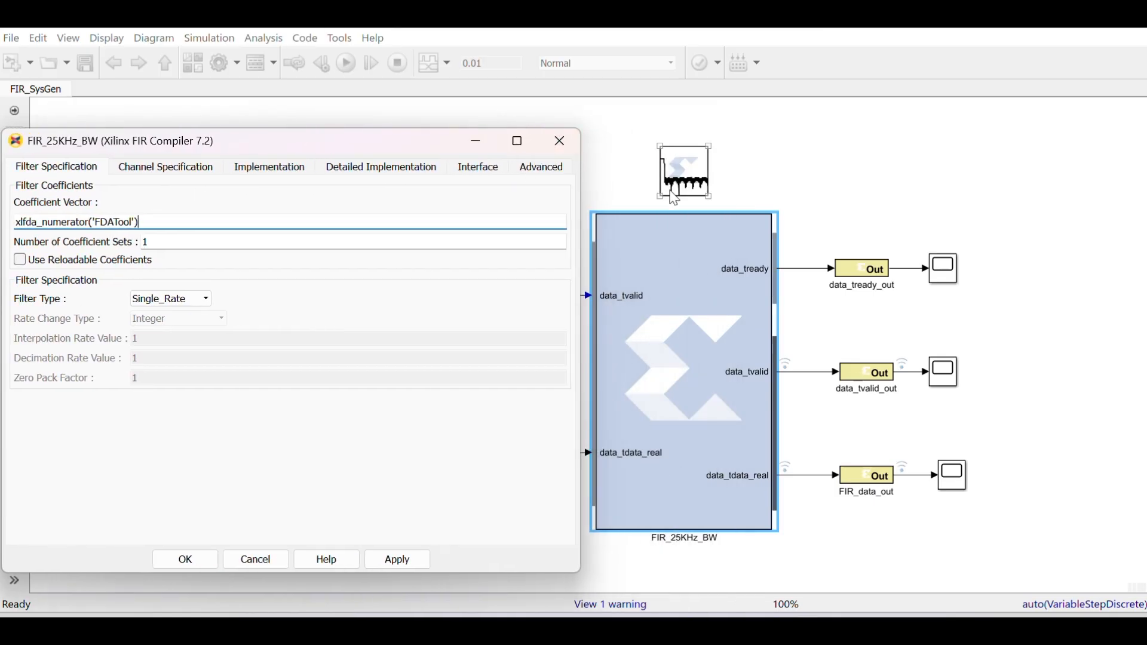
Step: Reveal the name of the filter design block above FIR_25KHz_BW, and reopen the FIR_25KHz_BW block's parameters
{"action": "left_click", "coordinate": [689, 202]}
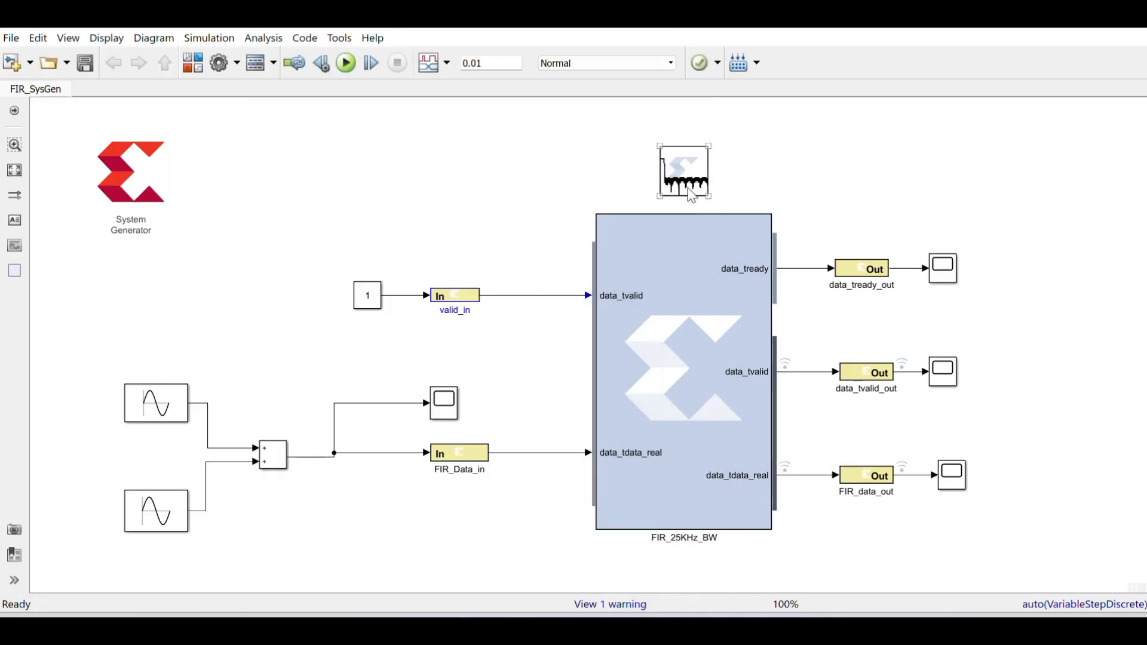
{"action": "left_click", "coordinate": [692, 190]}
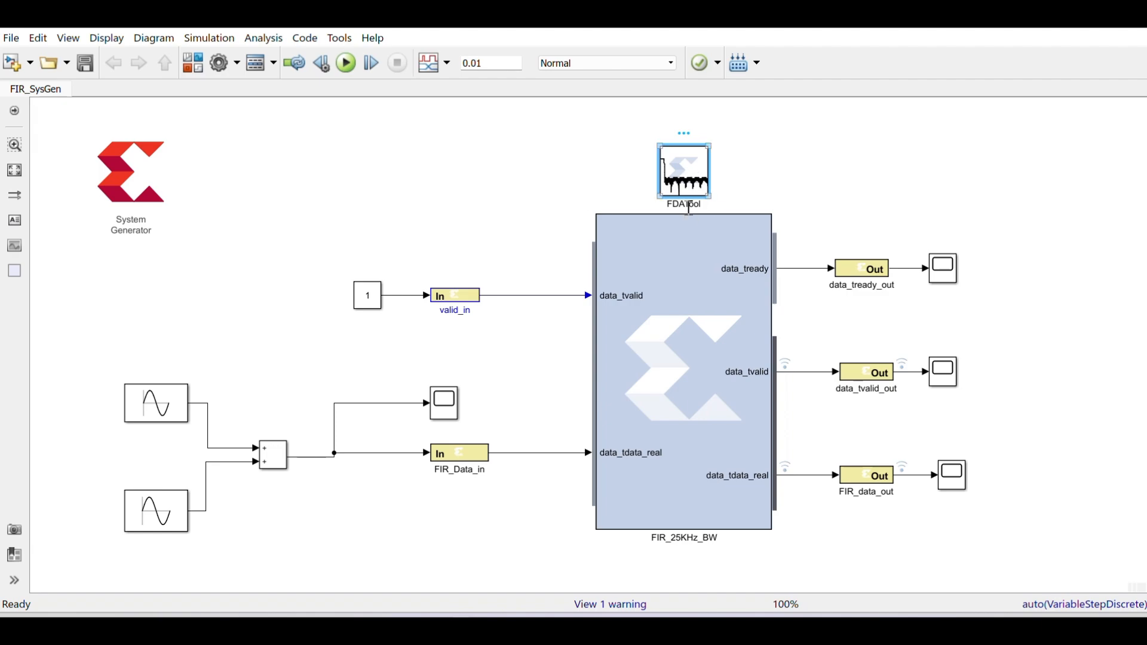
{"action": "left_click", "coordinate": [686, 269]}
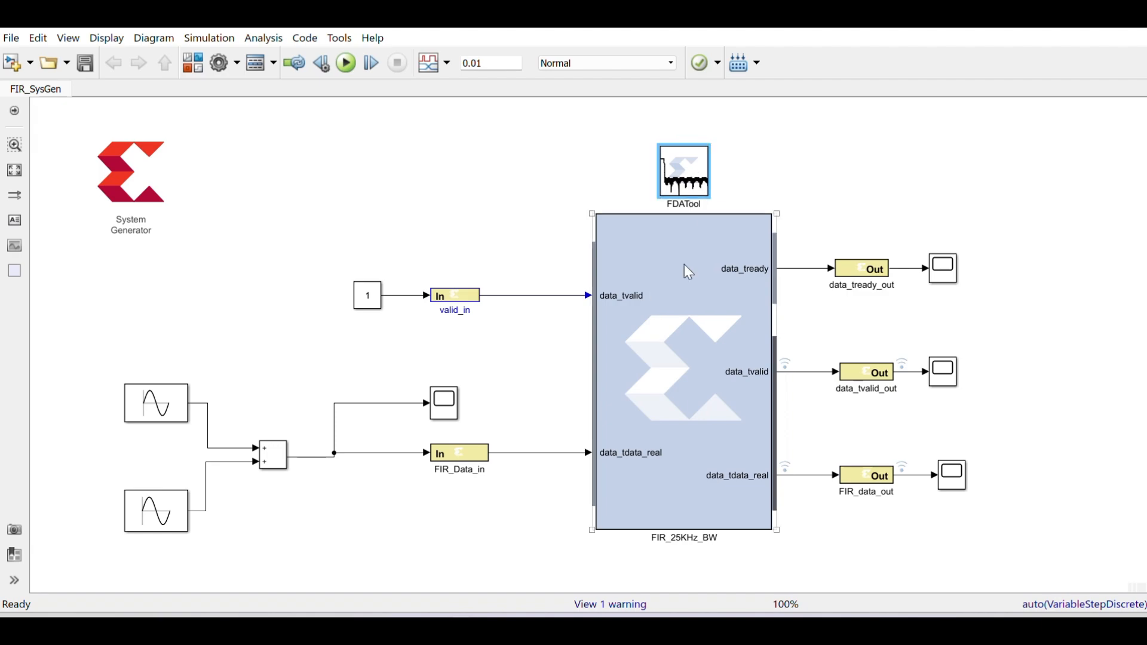
{"action": "double_click", "coordinate": [688, 295]}
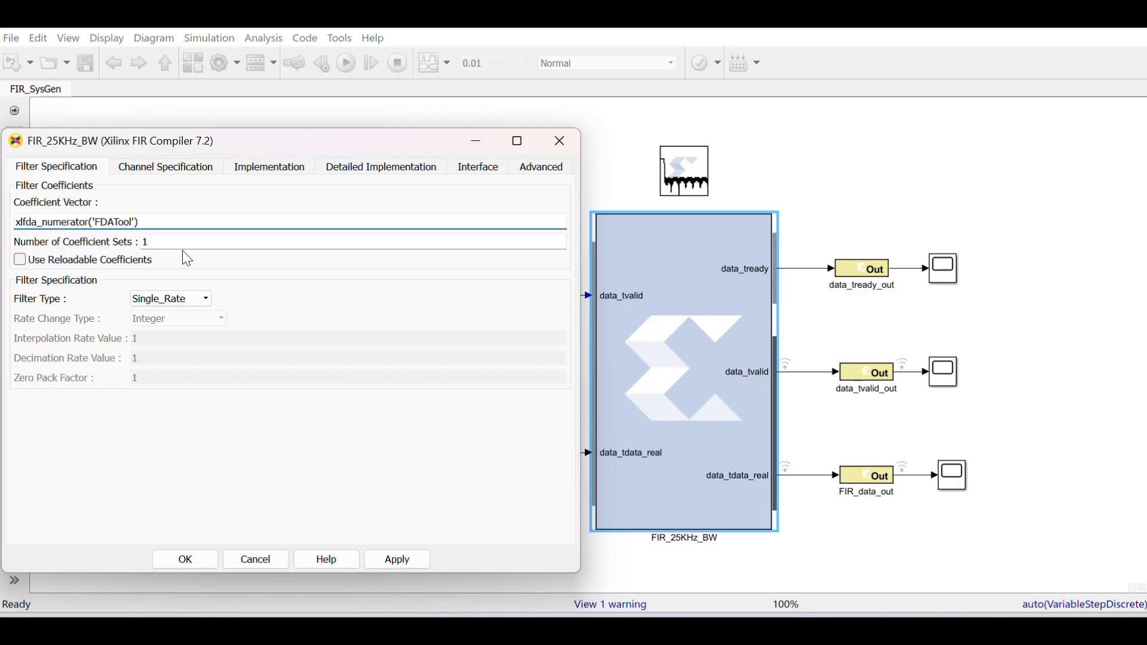
Step: Review the available filter types and the channel and hardware oversampling settings of the FIR_25KHz_BW block, including its sample period
{"action": "left_click", "coordinate": [208, 296]}
{"action": "left_click", "coordinate": [207, 297]}
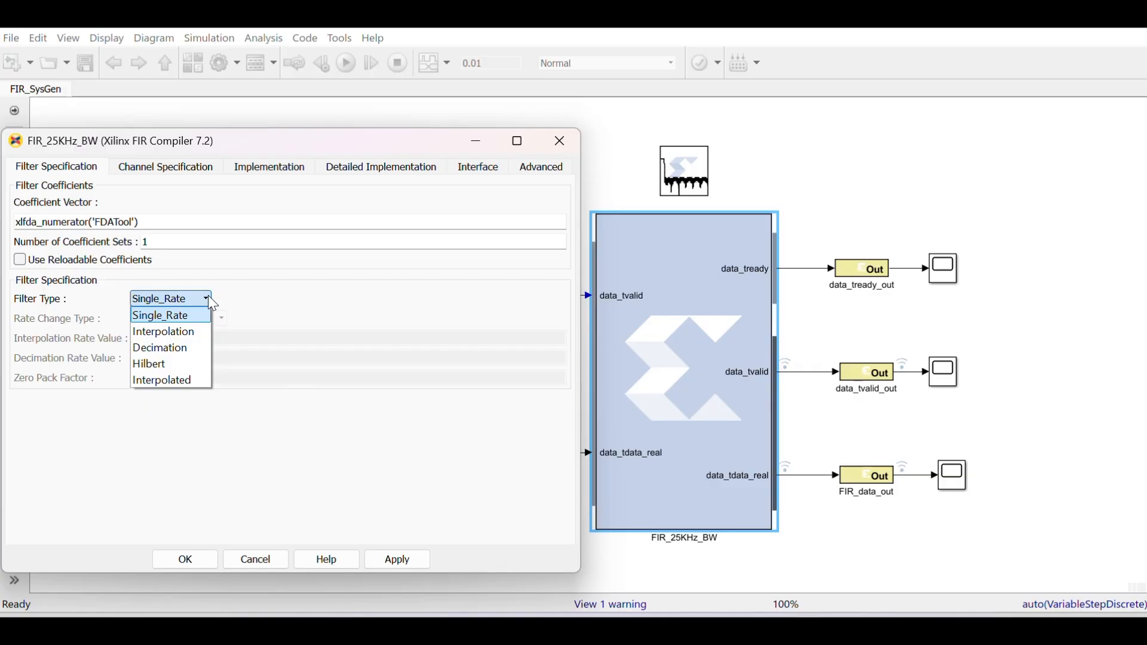
{"action": "left_click", "coordinate": [209, 297]}
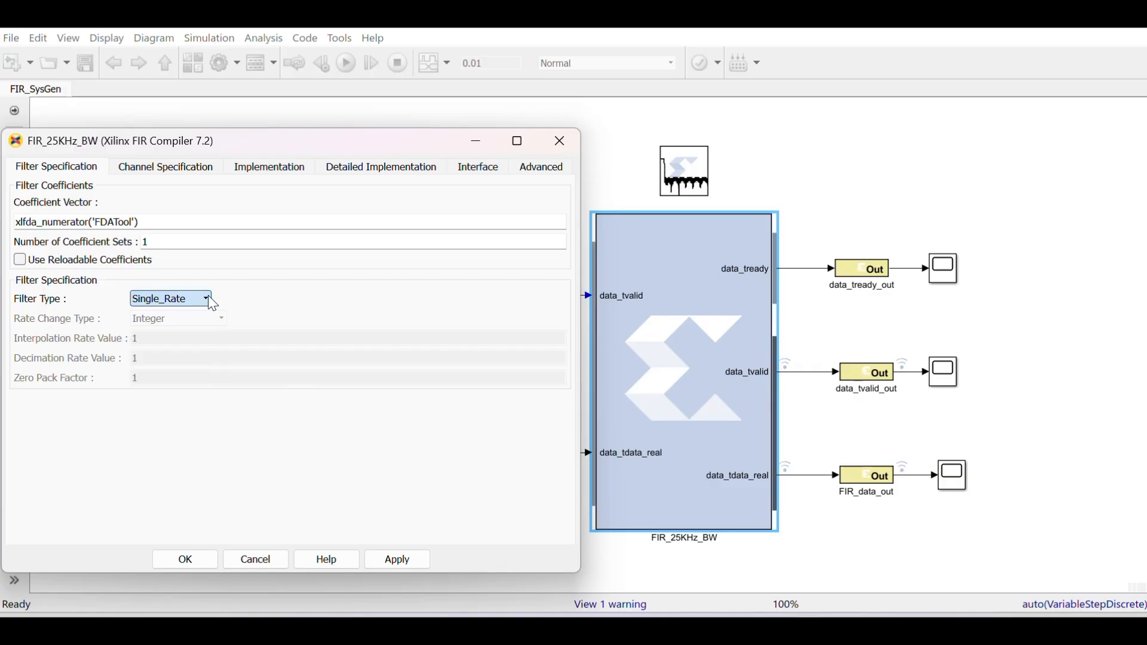
{"action": "left_click", "coordinate": [187, 165]}
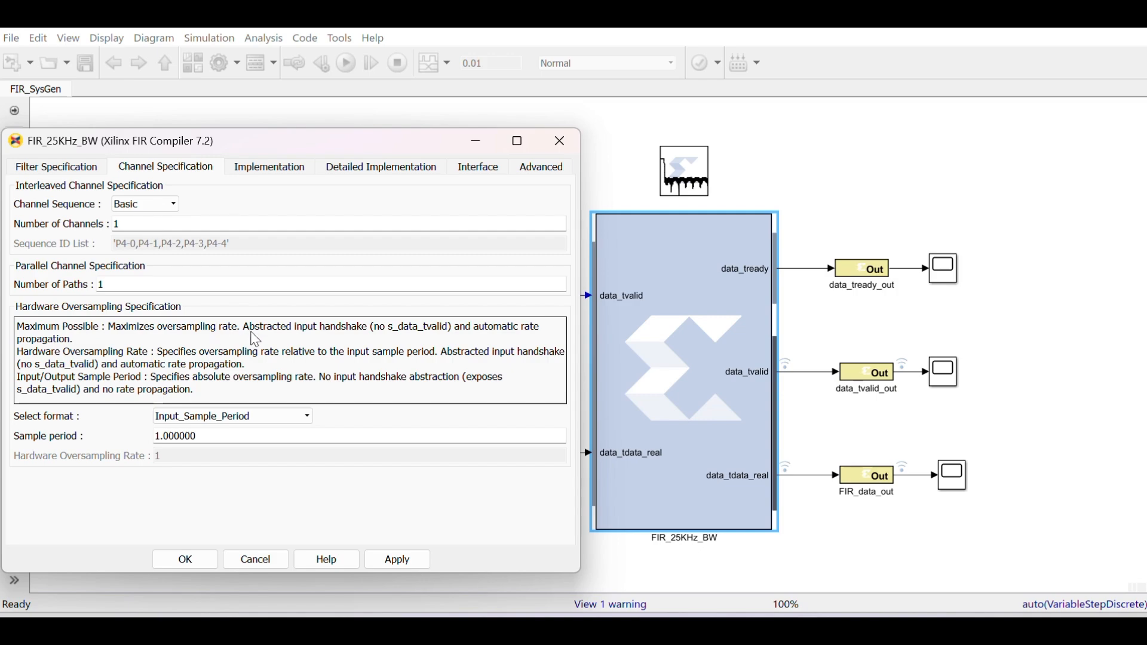
{"action": "left_click", "coordinate": [283, 436]}
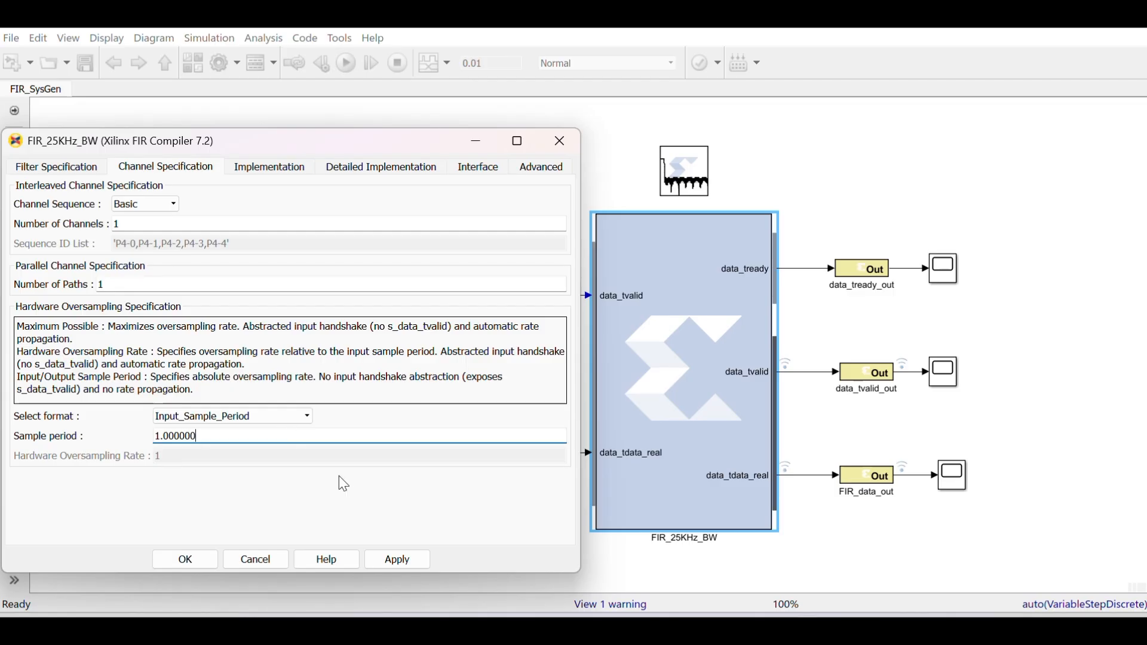
Step: Examine the FIR Compiler's implementation settings, including the quantization options, coefficient width and output rounding modes, without changing them
{"action": "left_click", "coordinate": [281, 173]}
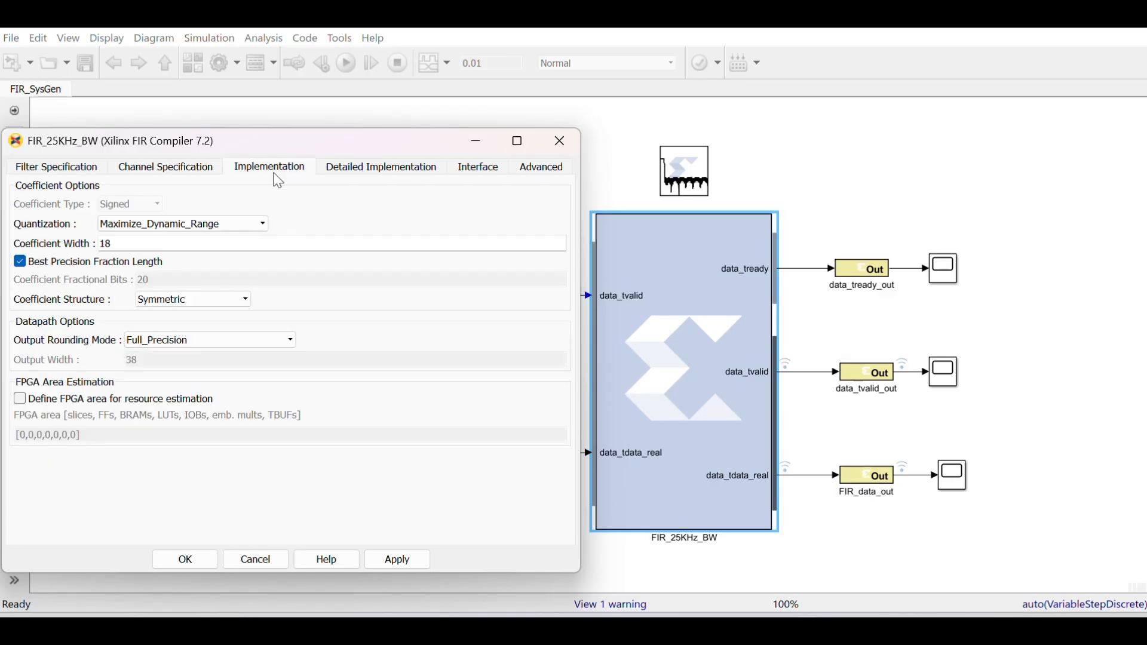
{"action": "left_click", "coordinate": [259, 225]}
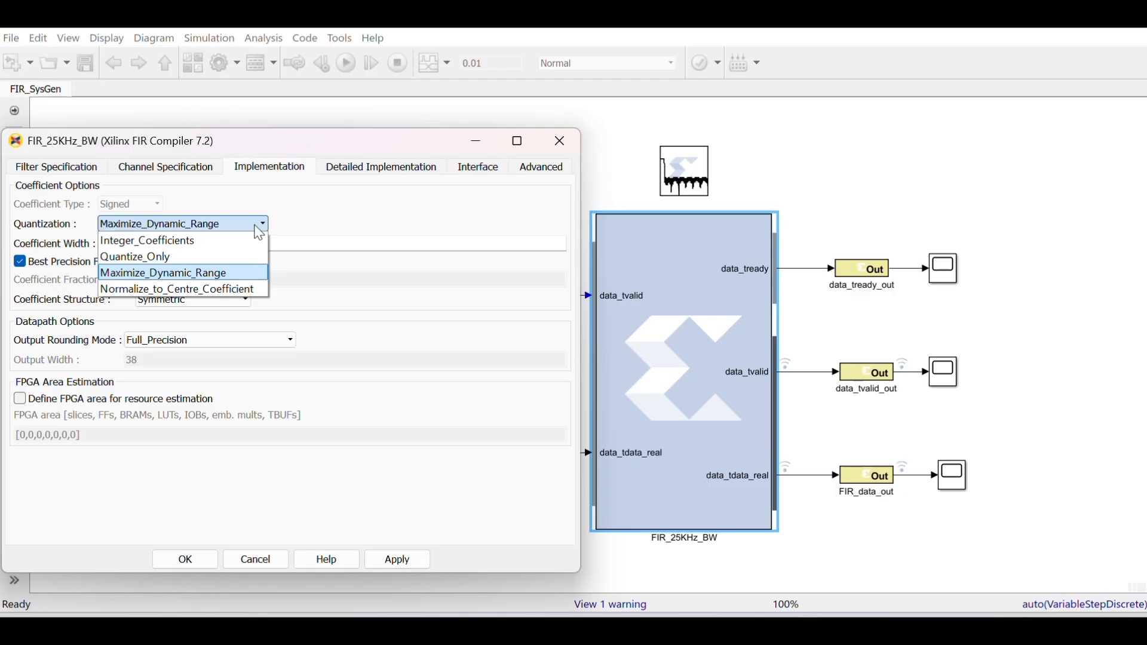
{"action": "left_click", "coordinate": [257, 226]}
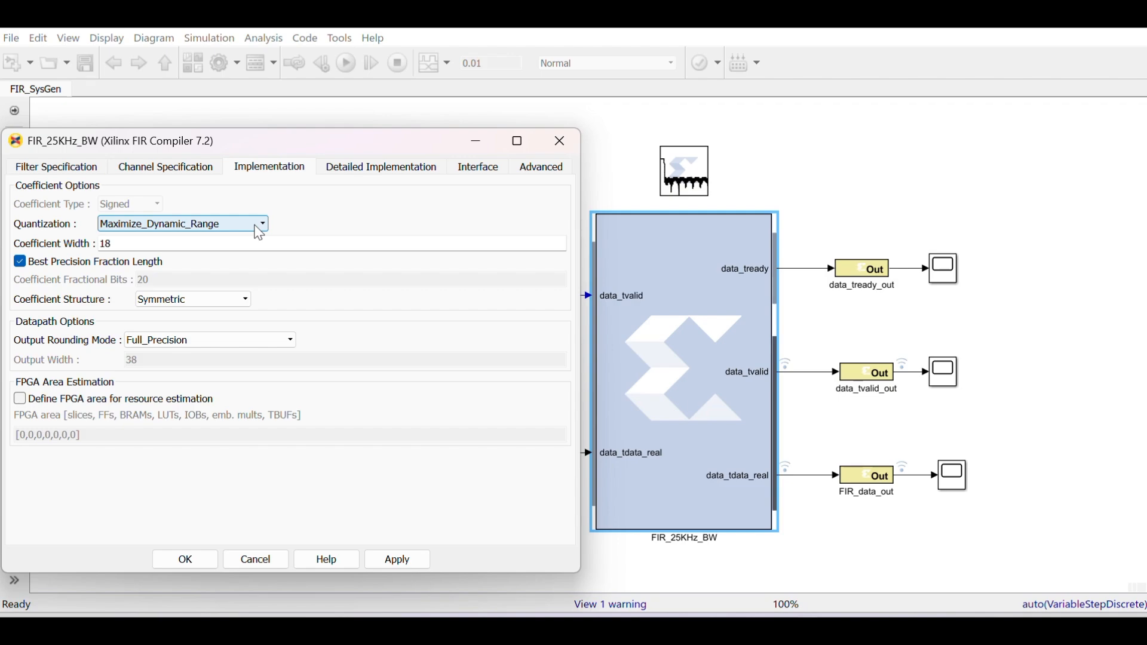
{"action": "left_click", "coordinate": [197, 247]}
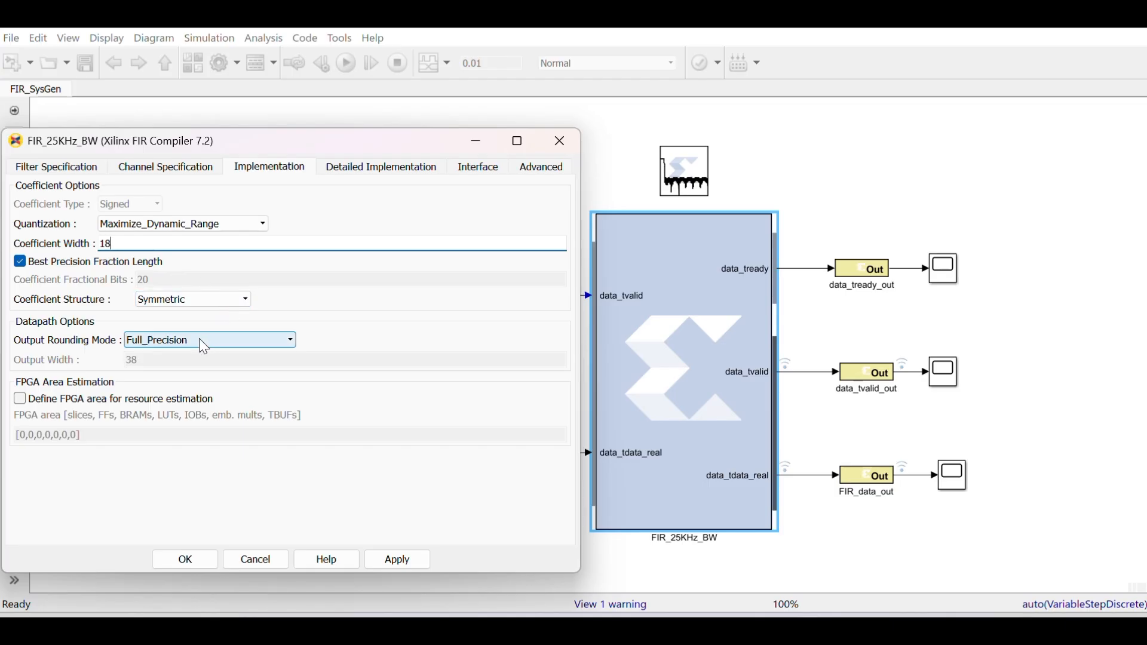
{"action": "left_click", "coordinate": [290, 346]}
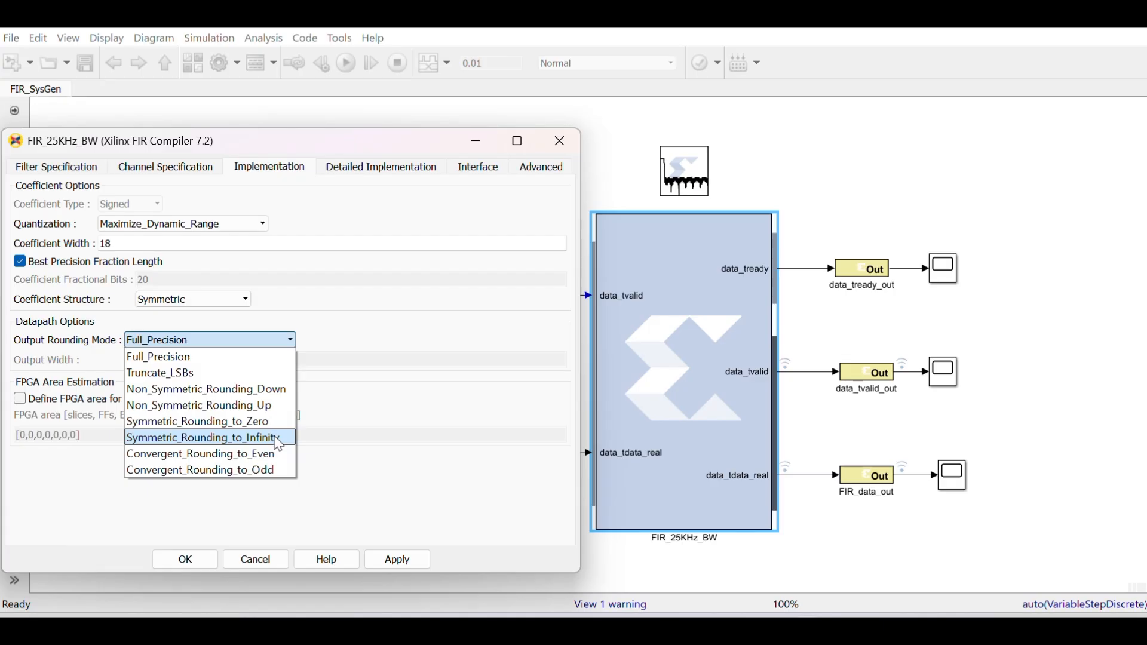
{"action": "left_click", "coordinate": [317, 345]}
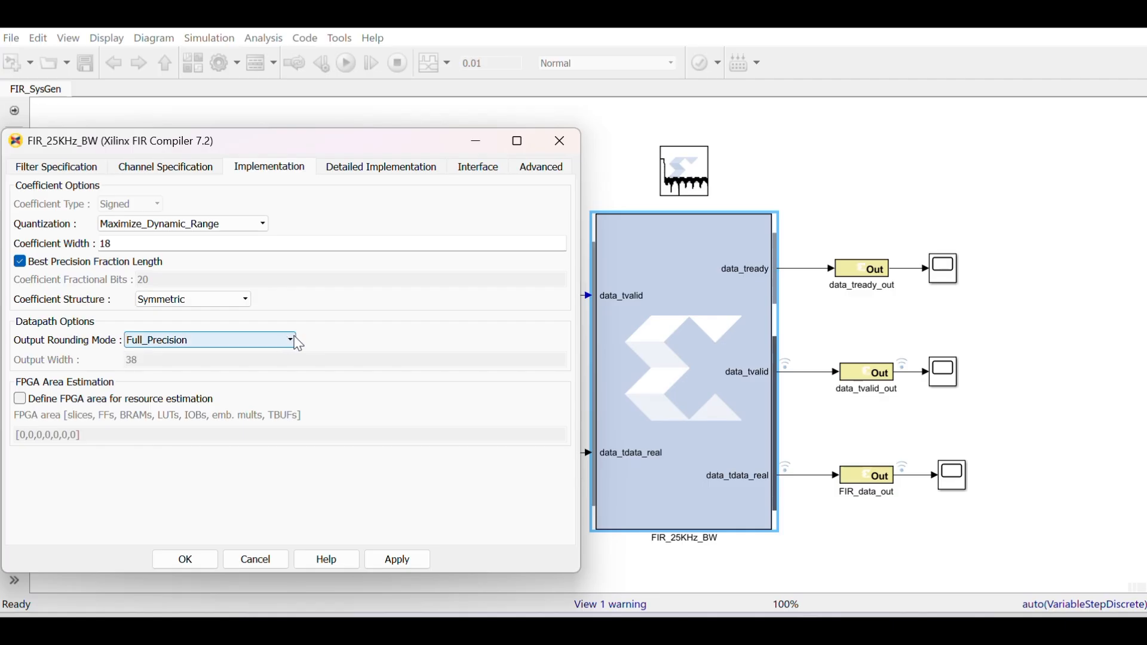
{"action": "left_click", "coordinate": [300, 345]}
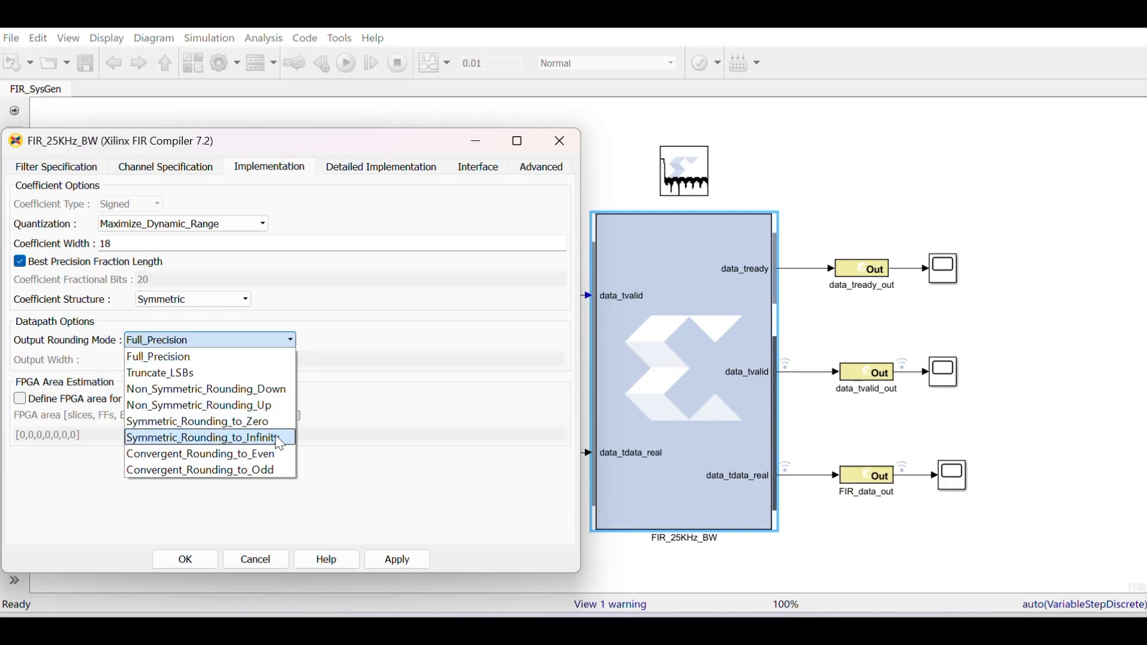
{"action": "left_click", "coordinate": [355, 379]}
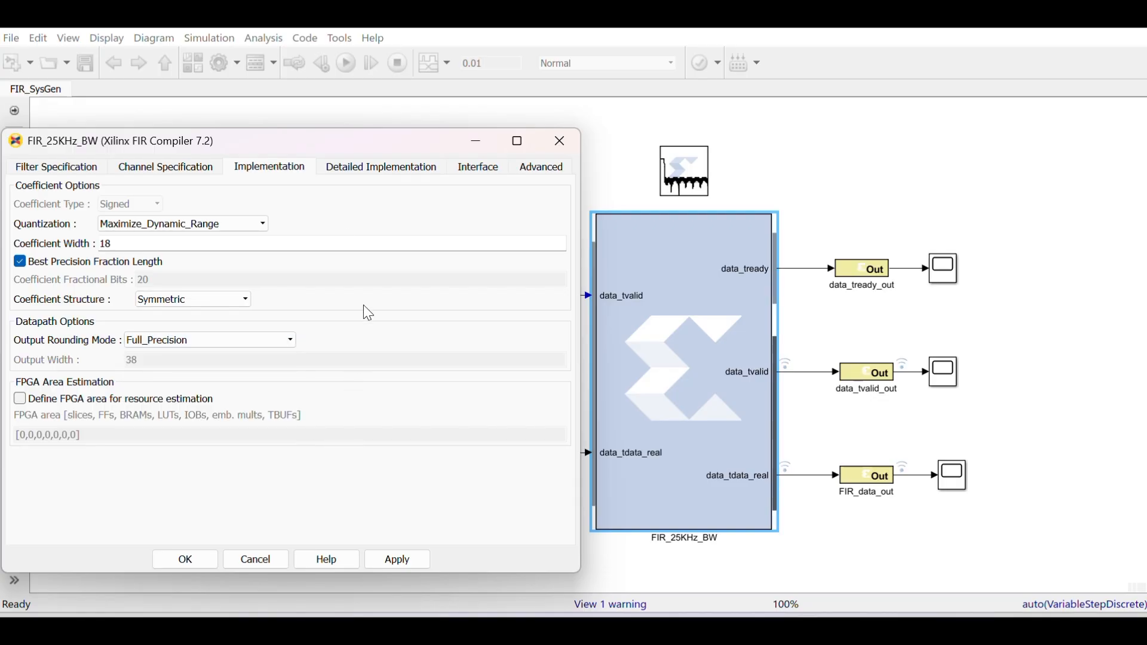
Step: Review the FIR Compiler's detailed implementation, interface and advanced settings, and apply and accept the block parameters
{"action": "left_click", "coordinate": [378, 173]}
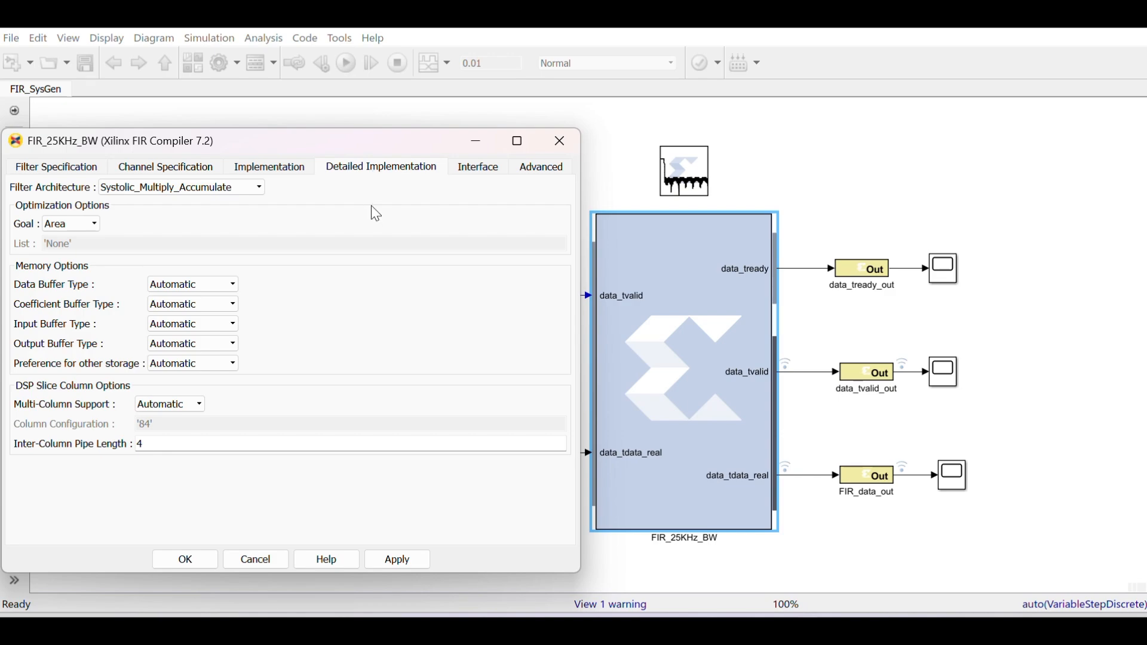
{"action": "left_click", "coordinate": [483, 169]}
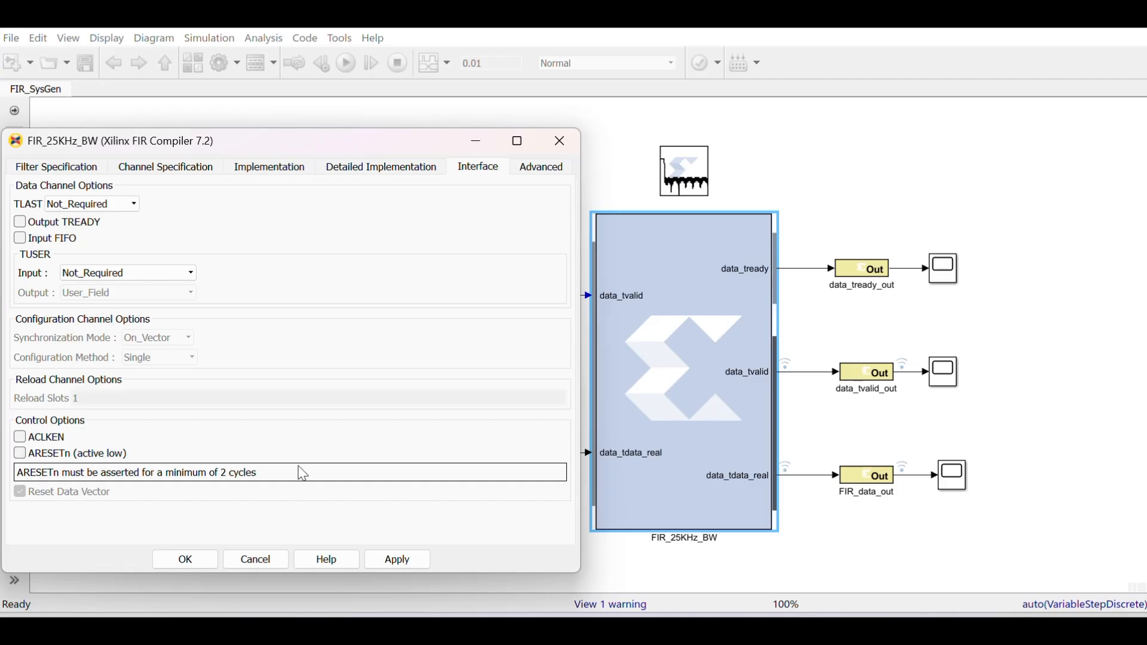
{"action": "left_click", "coordinate": [548, 172]}
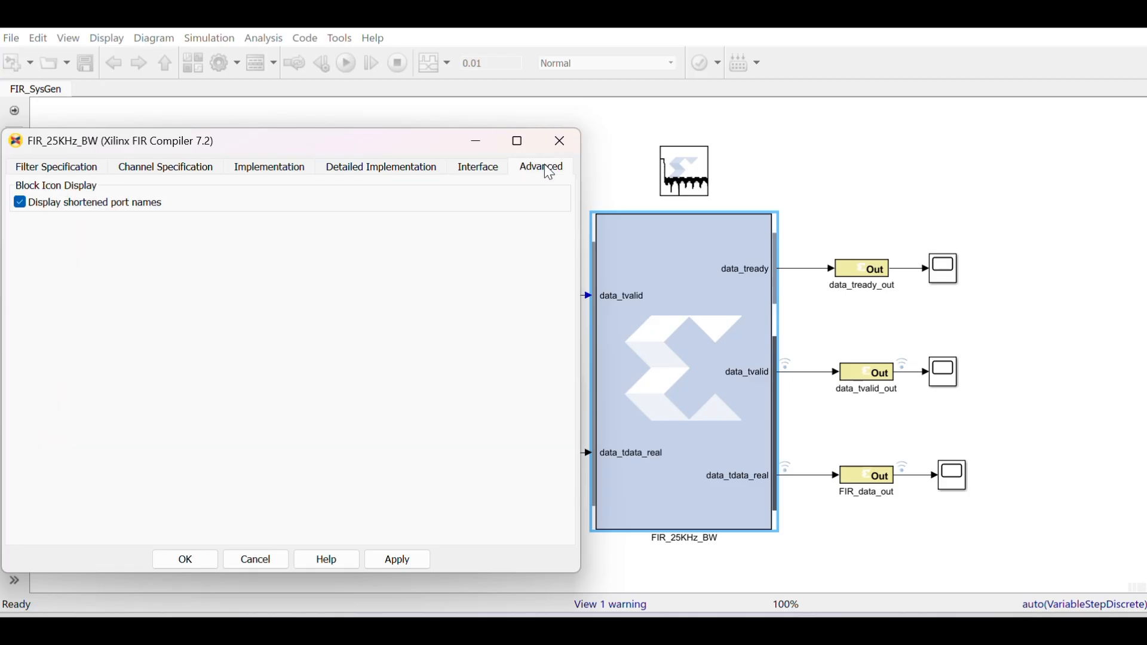
{"action": "left_click", "coordinate": [80, 176]}
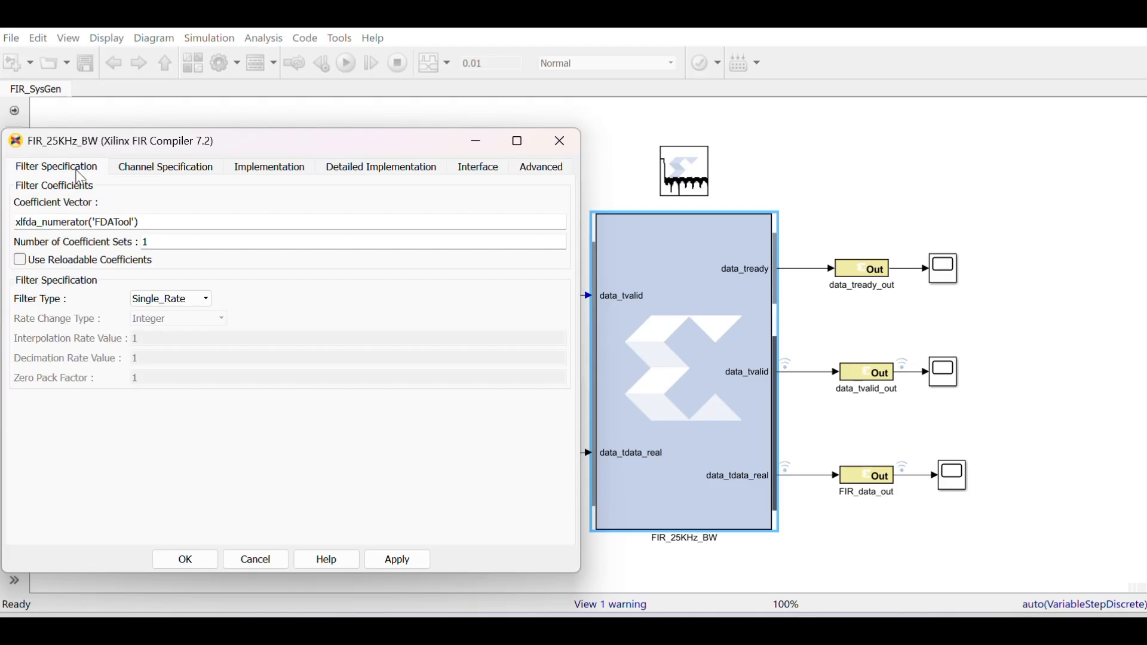
{"action": "left_click", "coordinate": [404, 561]}
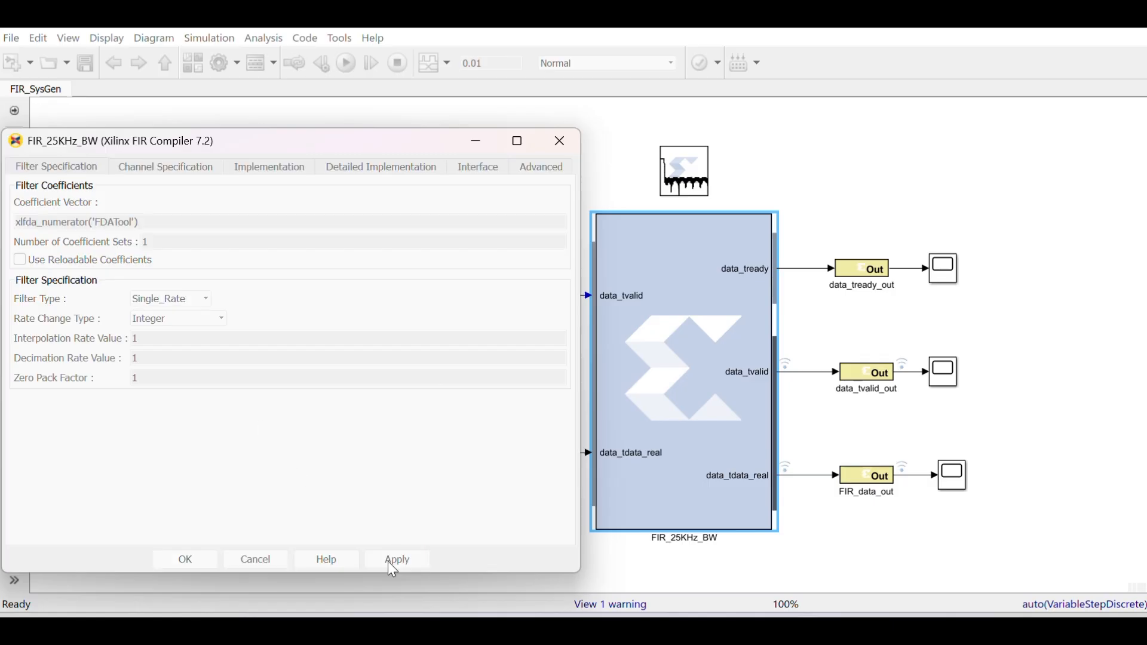
{"action": "left_click", "coordinate": [185, 561]}
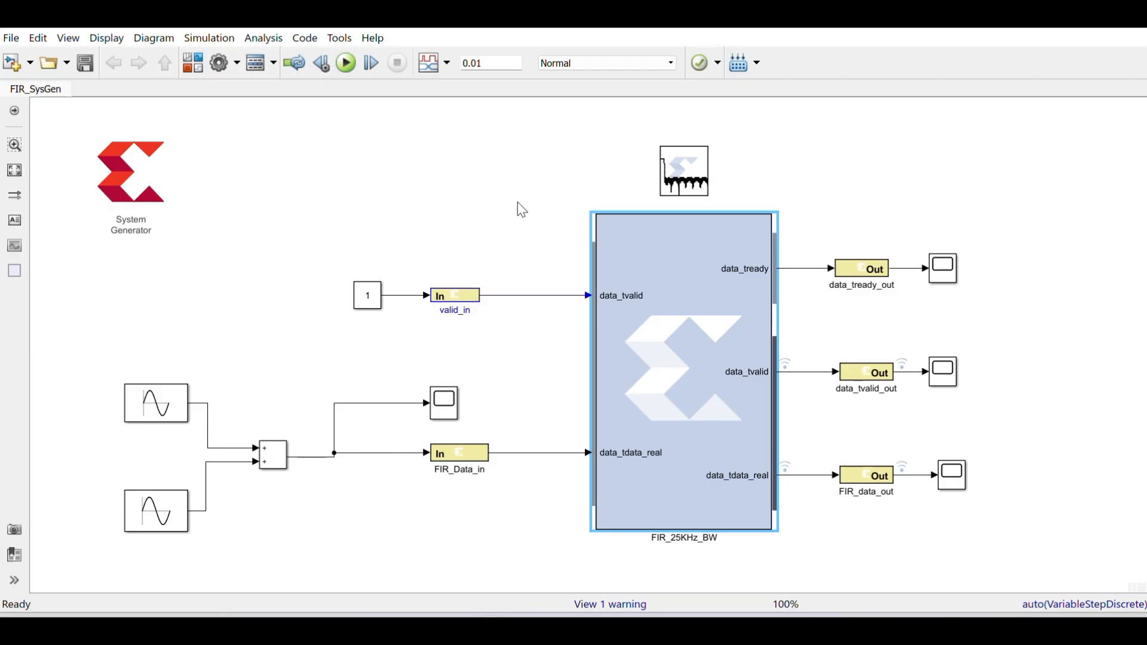
Step: Open the System Generator block's settings and examine the FPGA clock period and the Simulink system period
{"action": "left_click", "coordinate": [155, 165]}
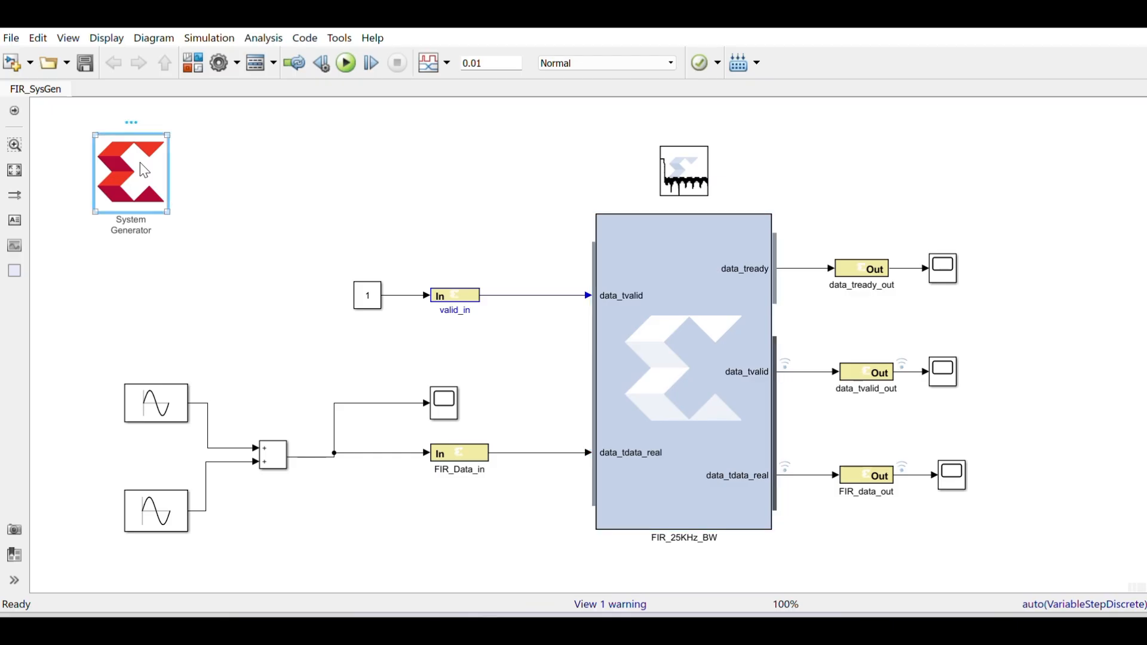
{"action": "double_click", "coordinate": [139, 162]}
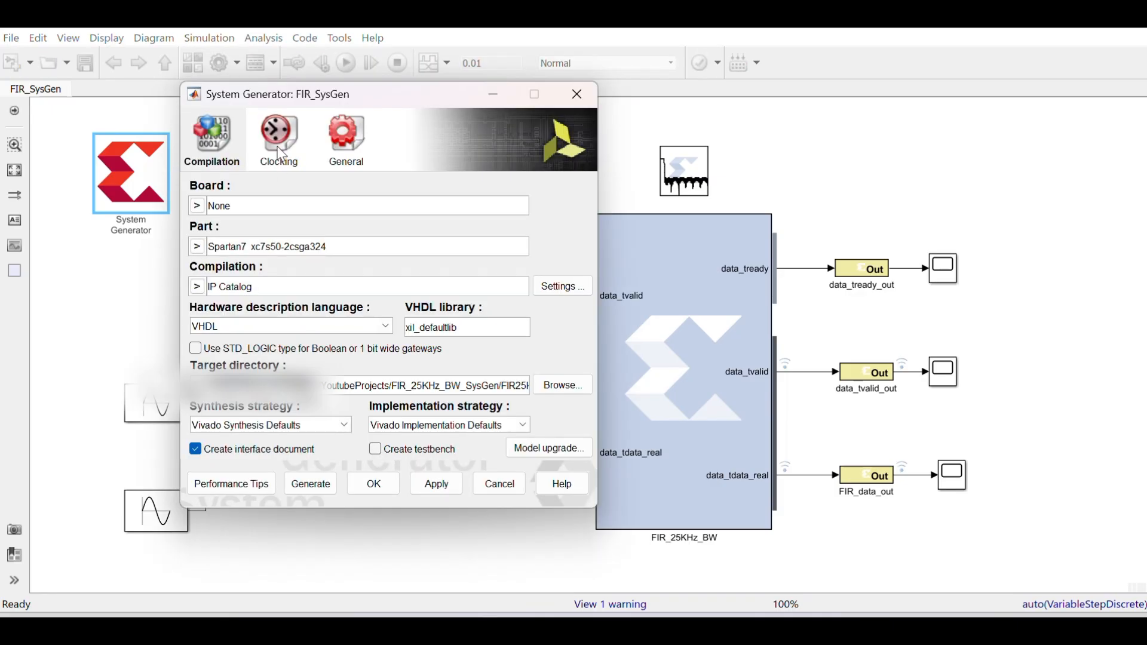
{"action": "left_click", "coordinate": [277, 146]}
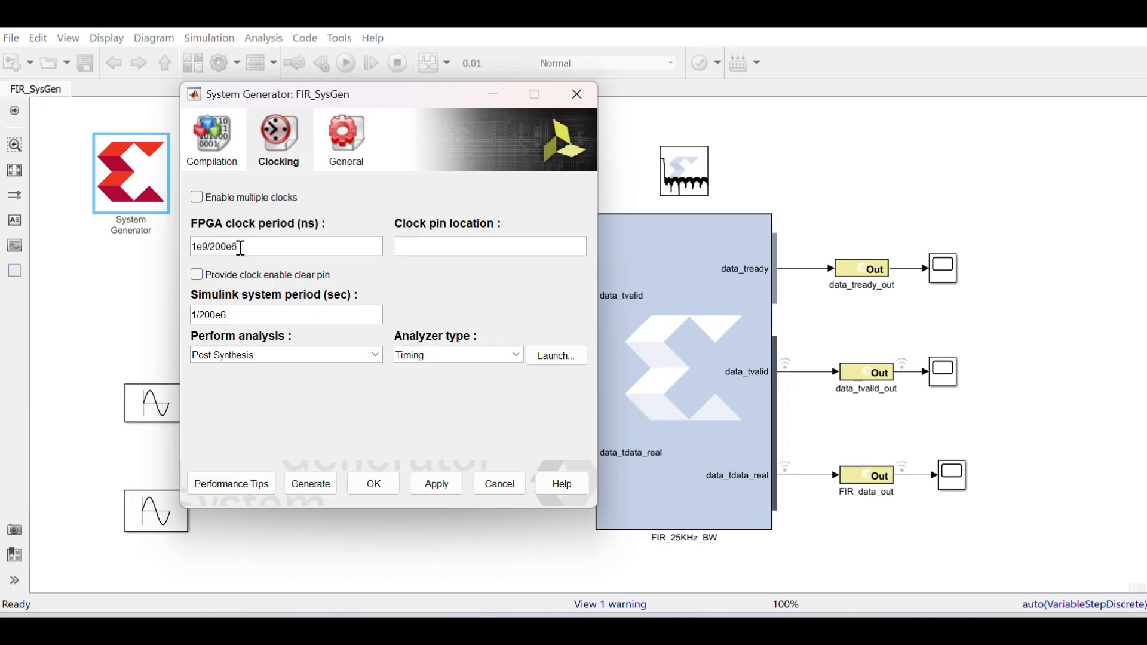
{"action": "left_click", "coordinate": [254, 315]}
Step: Review System Generator's compilation settings, the Spartan7 part choices and the general settings, and close the dialog without generating
{"action": "left_click", "coordinate": [215, 152]}
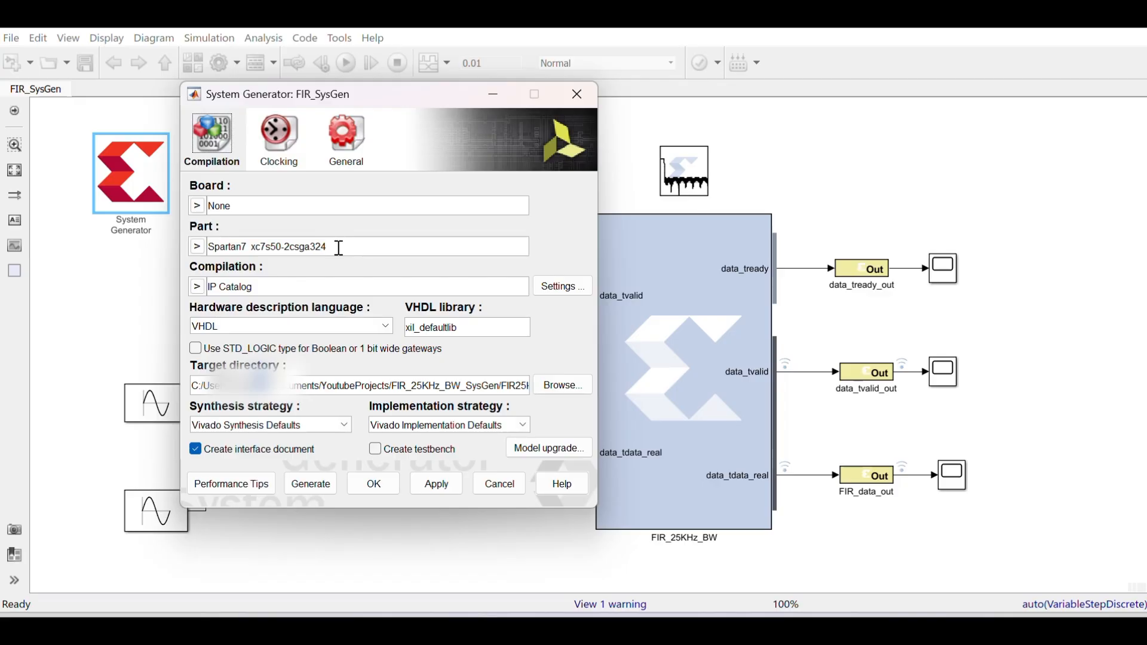
{"action": "left_click", "coordinate": [198, 248]}
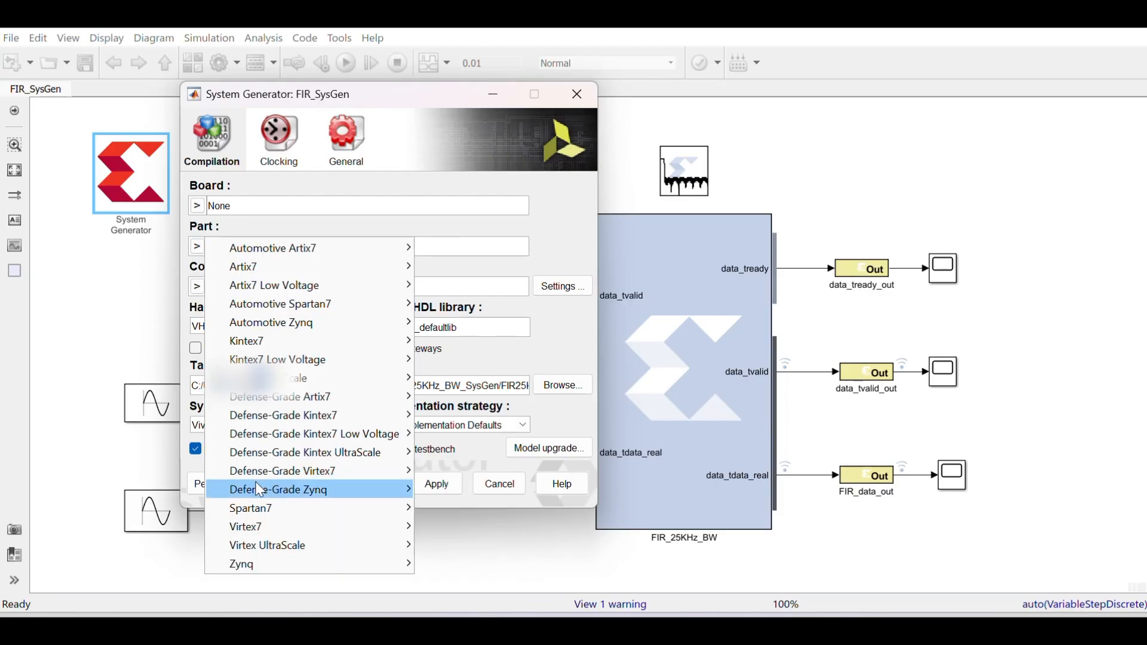
{"action": "mouse_move", "coordinate": [261, 496]}
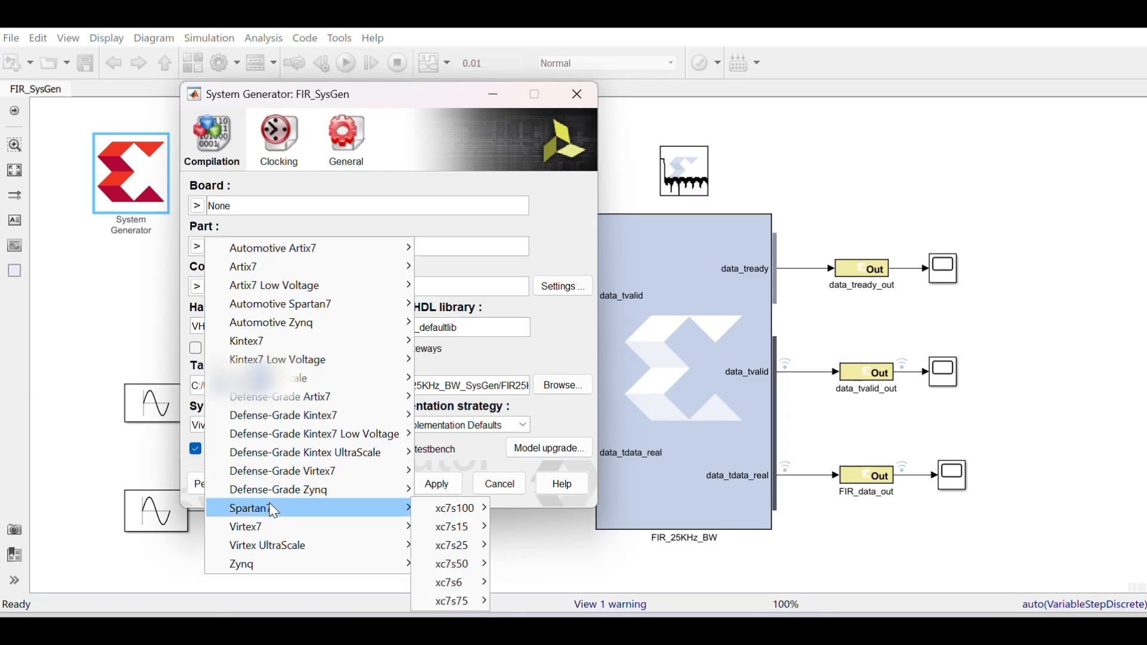
{"action": "left_click", "coordinate": [411, 205]}
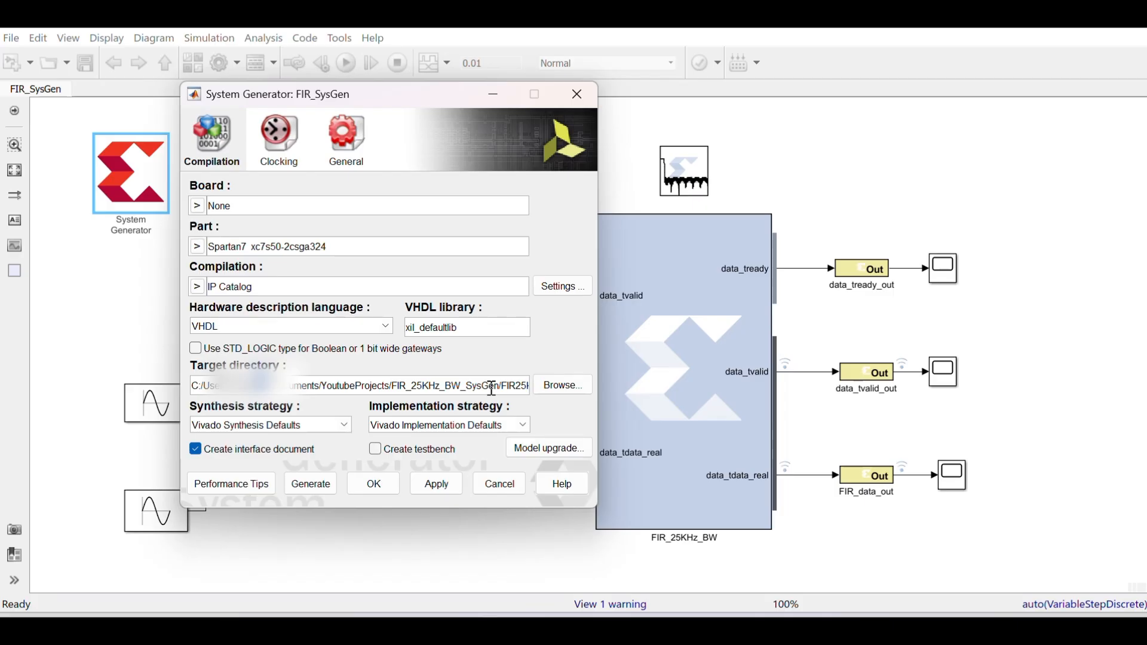
{"action": "left_click", "coordinate": [360, 153]}
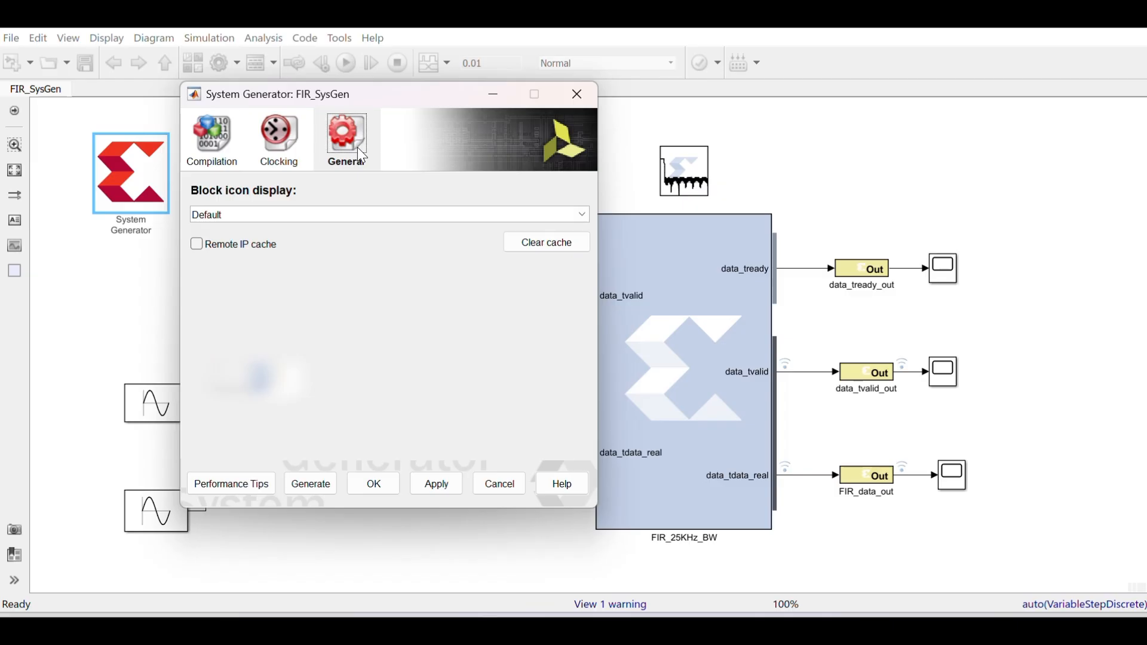
{"action": "left_click", "coordinate": [227, 148]}
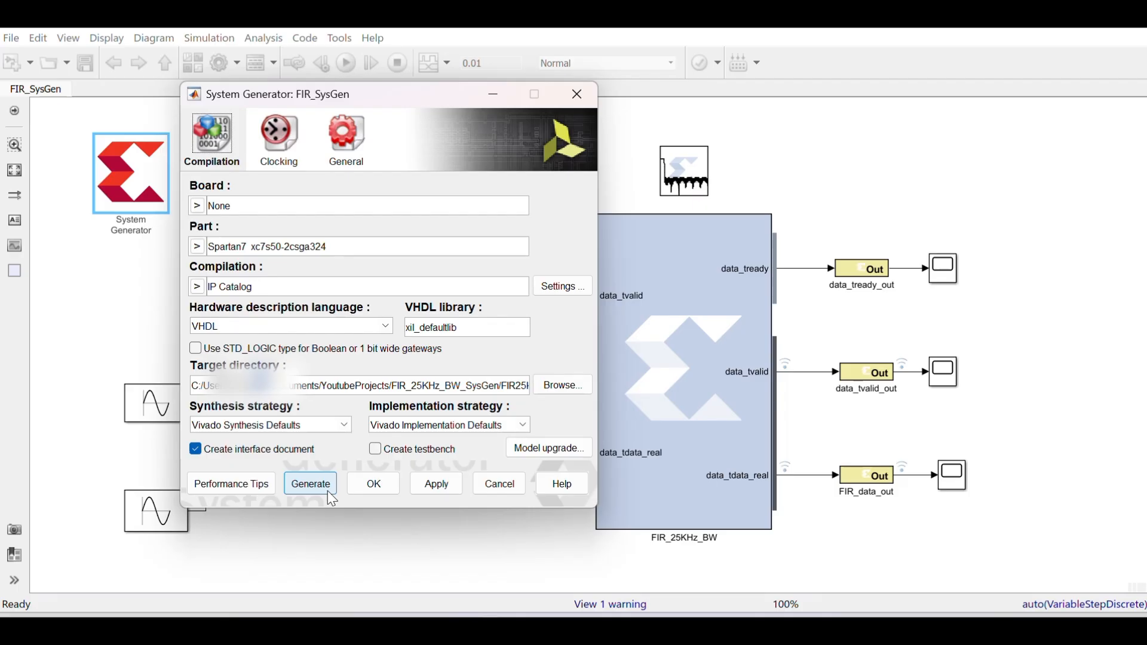
{"action": "left_click", "coordinate": [581, 105]}
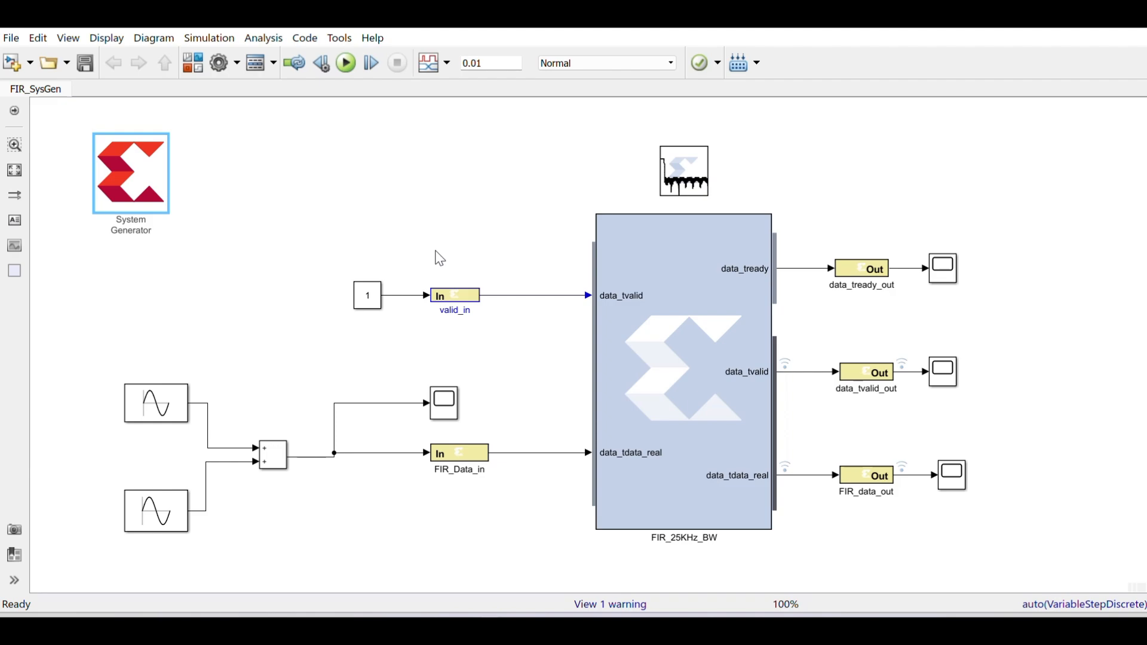
Step: Inspect the amplitude, frequency and sample time of the upper Sine Wave source, and close its parameters unchanged
{"action": "double_click", "coordinate": [156, 412]}
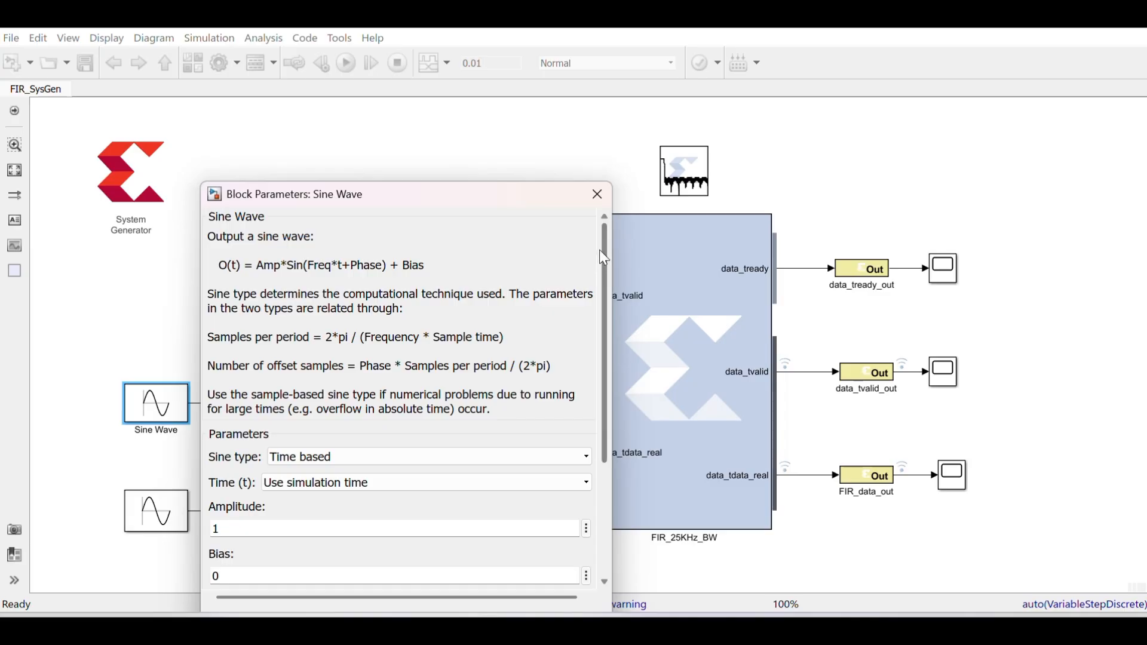
{"action": "left_click_drag", "start_coordinate": [607, 246], "coordinate": [592, 394]}
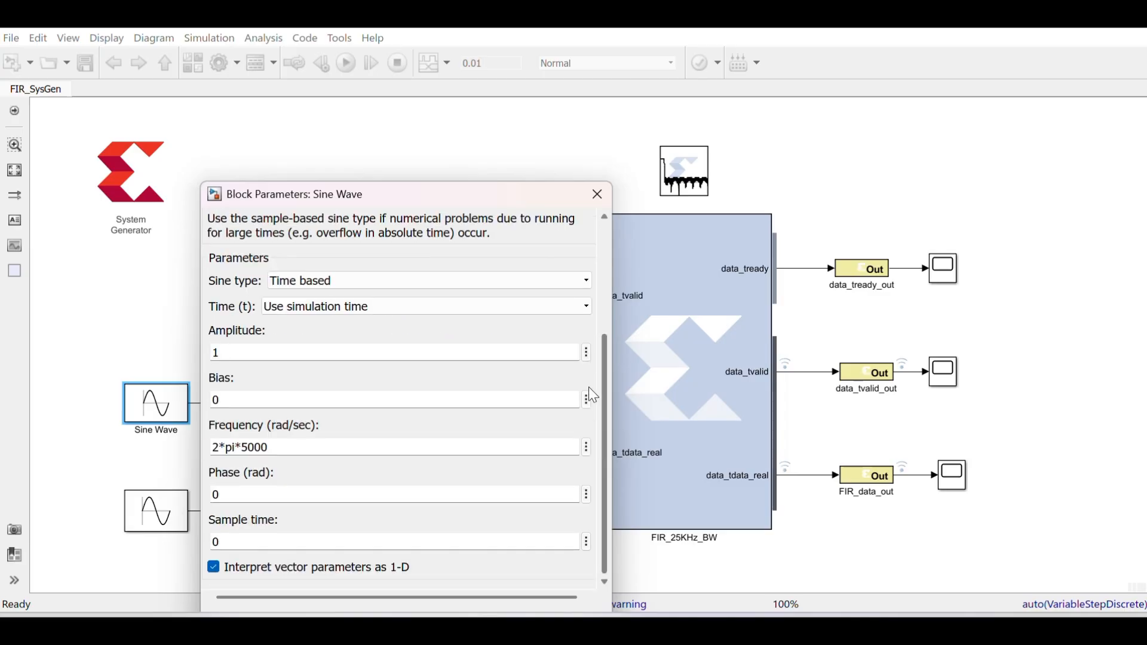
{"action": "left_click", "coordinate": [598, 195]}
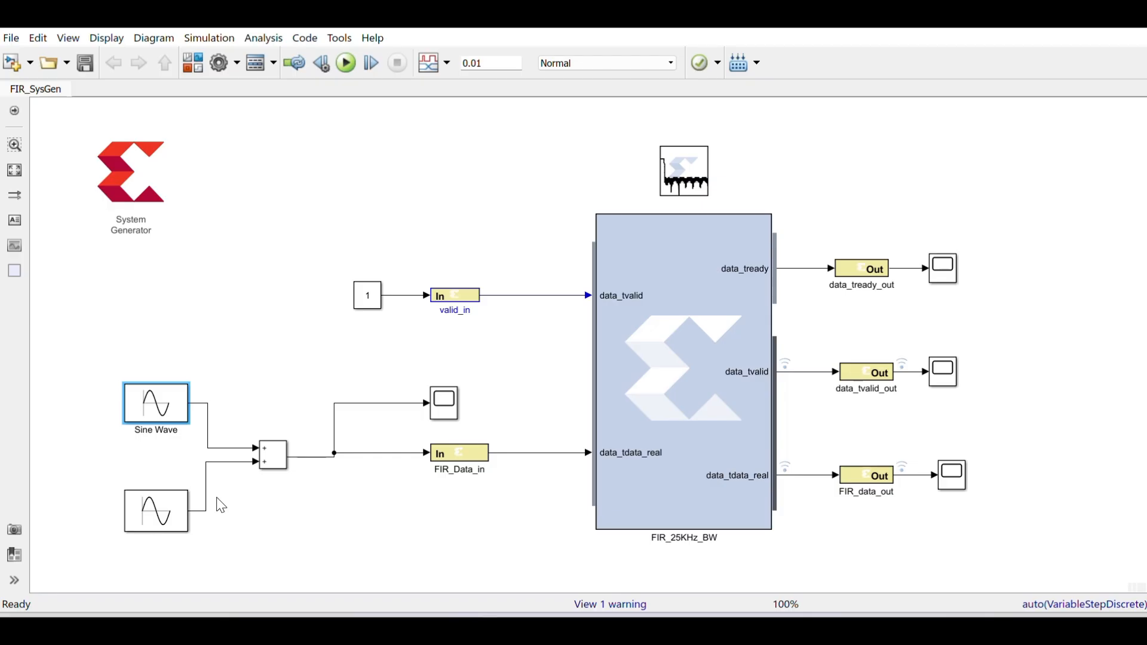
Step: Inspect the output type and sample period of the valid_in gateway, and dismiss its parameters unchanged
{"action": "left_click", "coordinate": [456, 299]}
{"action": "double_click", "coordinate": [465, 302]}
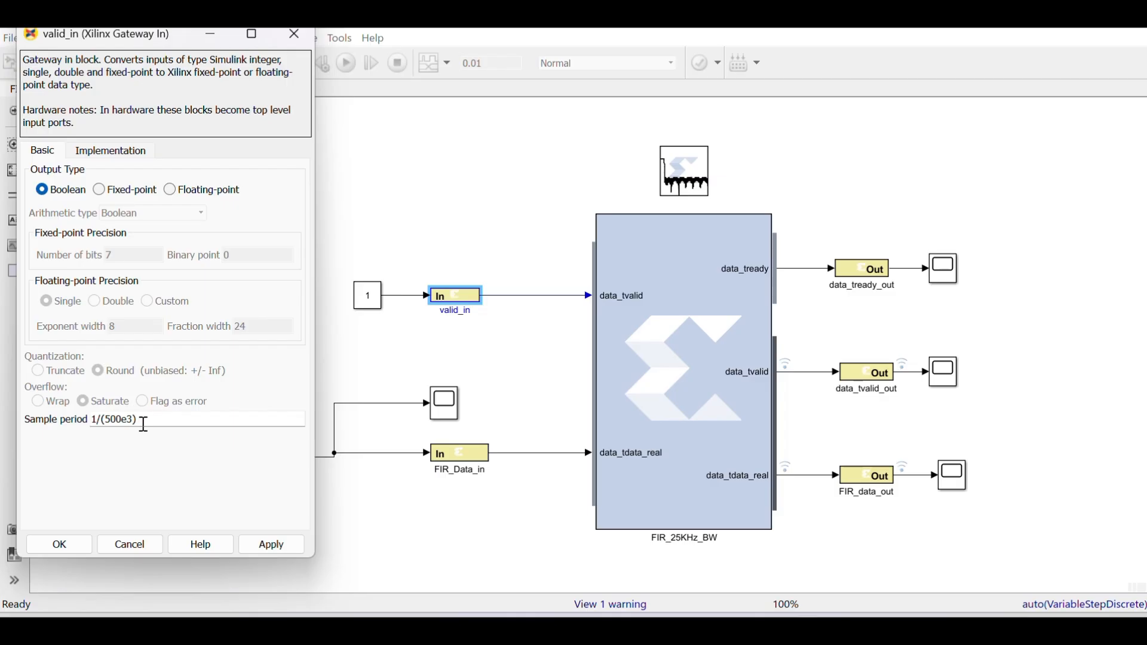
{"action": "left_click", "coordinate": [214, 37]}
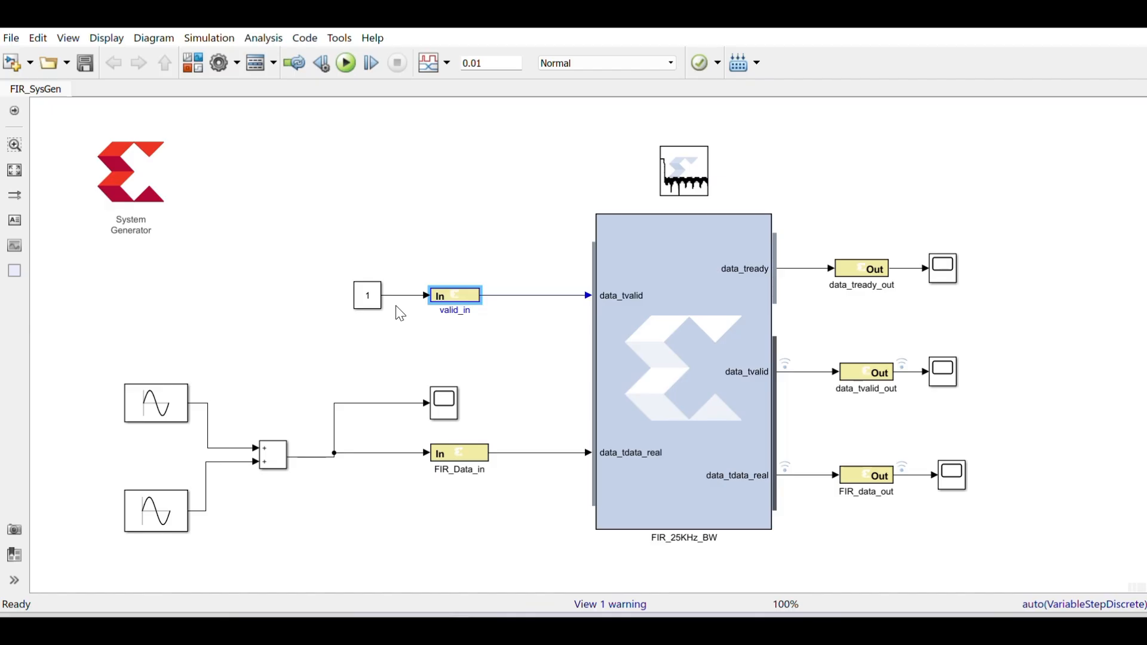
{"action": "left_click", "coordinate": [669, 281]}
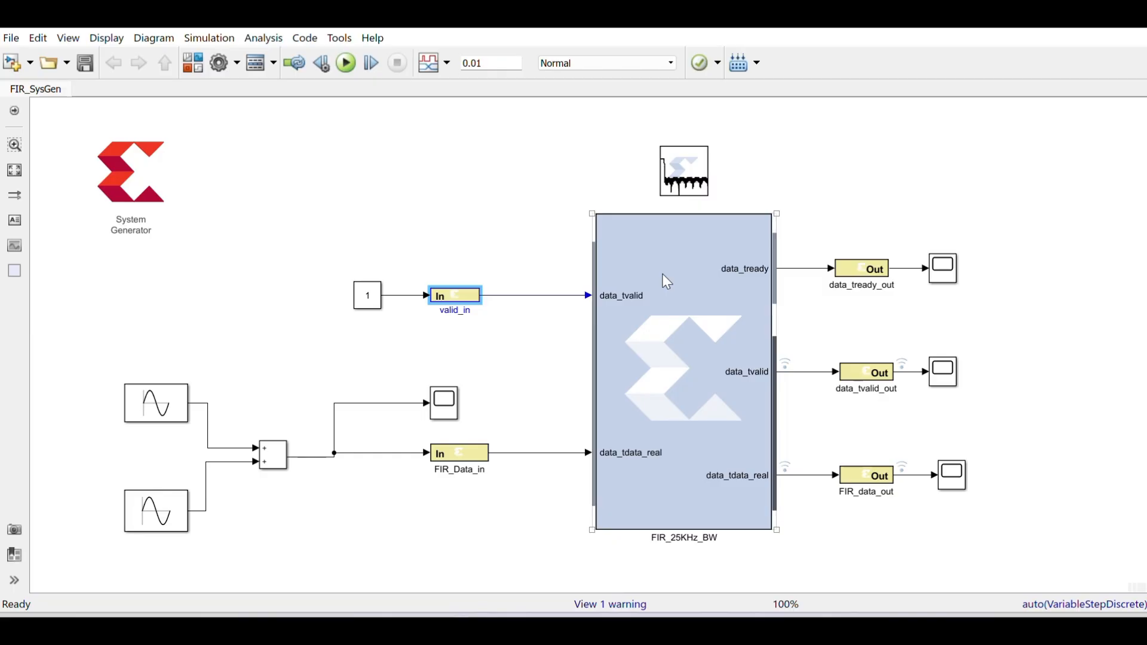
{"action": "left_click", "coordinate": [514, 399]}
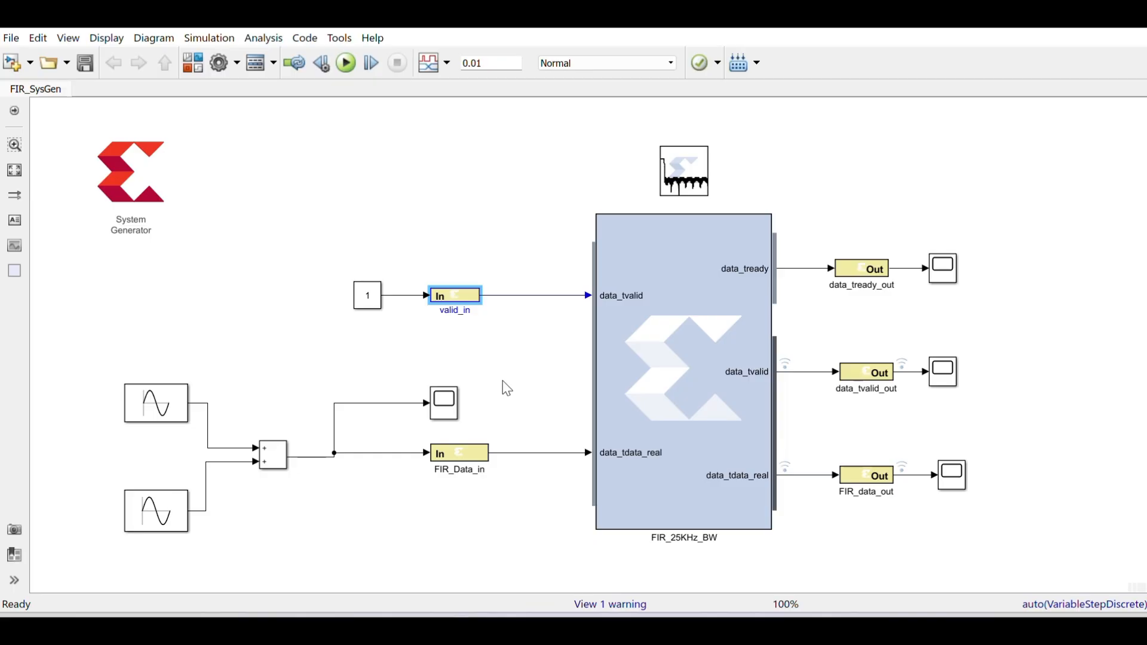
{"action": "left_click", "coordinate": [657, 282]}
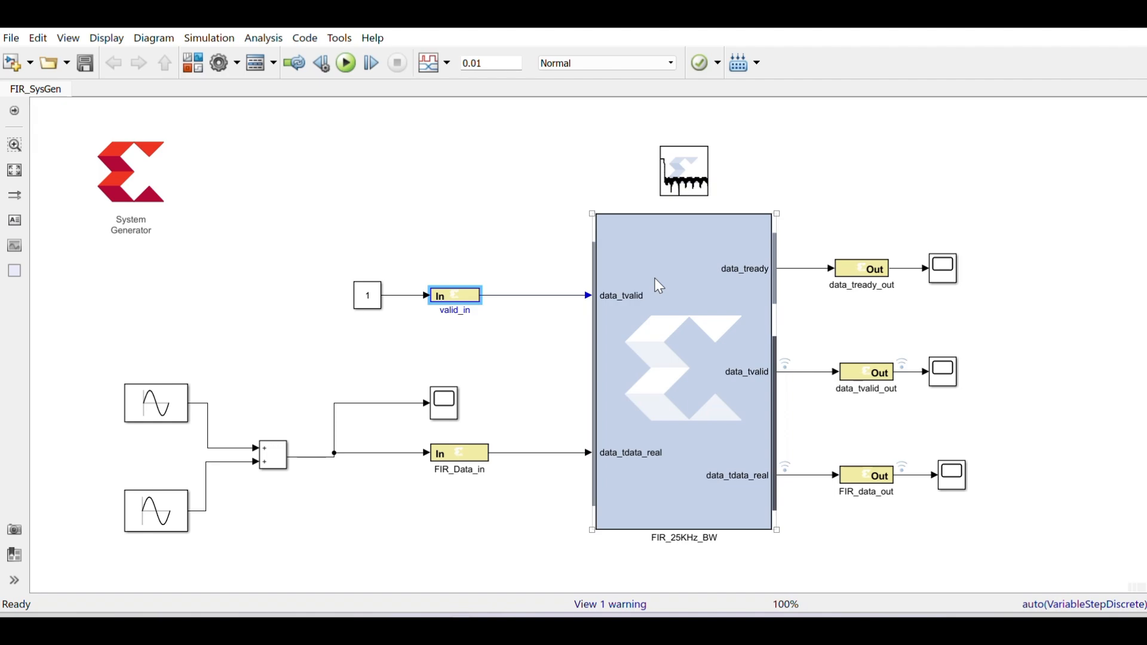
{"action": "left_click", "coordinate": [473, 299]}
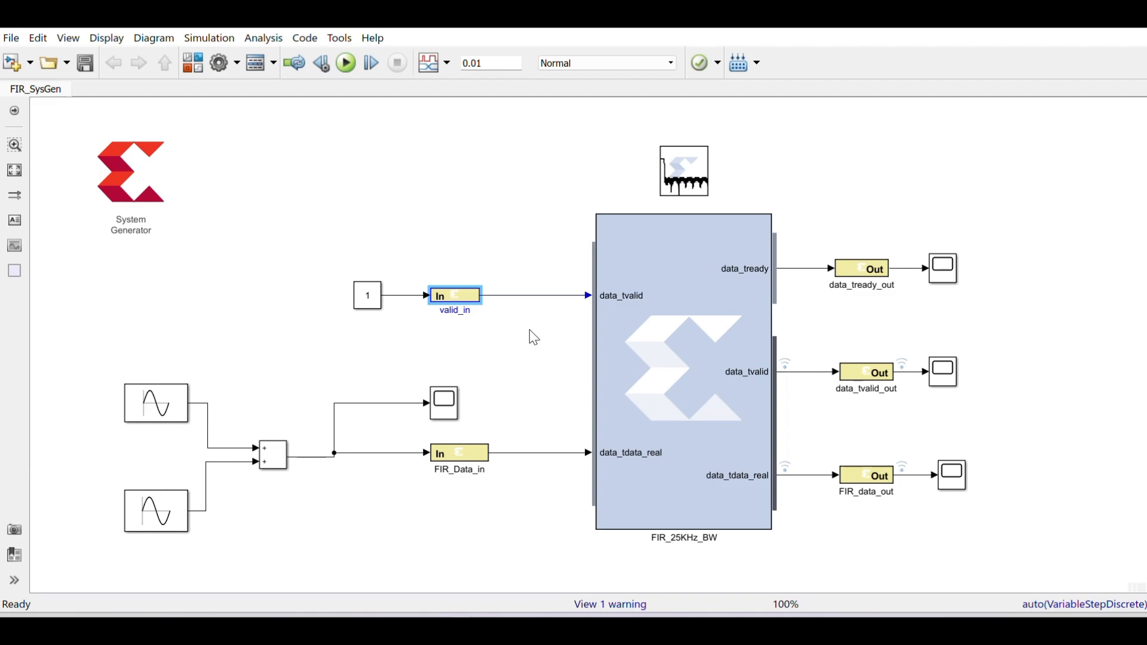
Step: Inspect the arithmetic type, fixed-point precision and sample period of the FIR_Data_in gateway, and close its parameters unchanged
{"action": "left_click", "coordinate": [466, 462]}
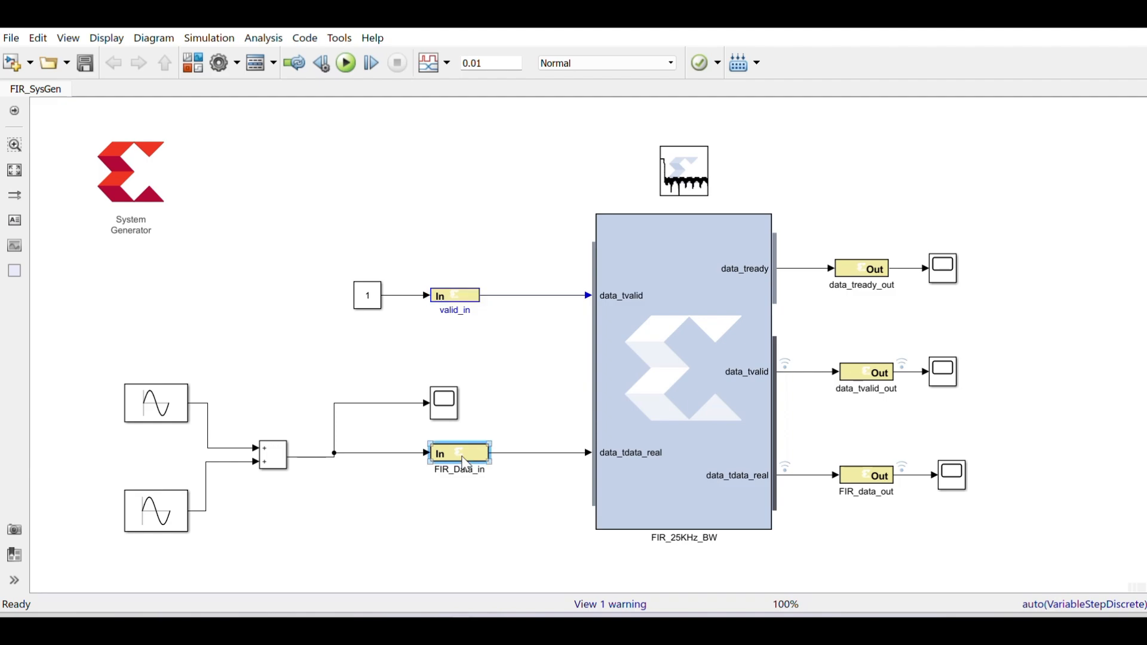
{"action": "double_click", "coordinate": [465, 464]}
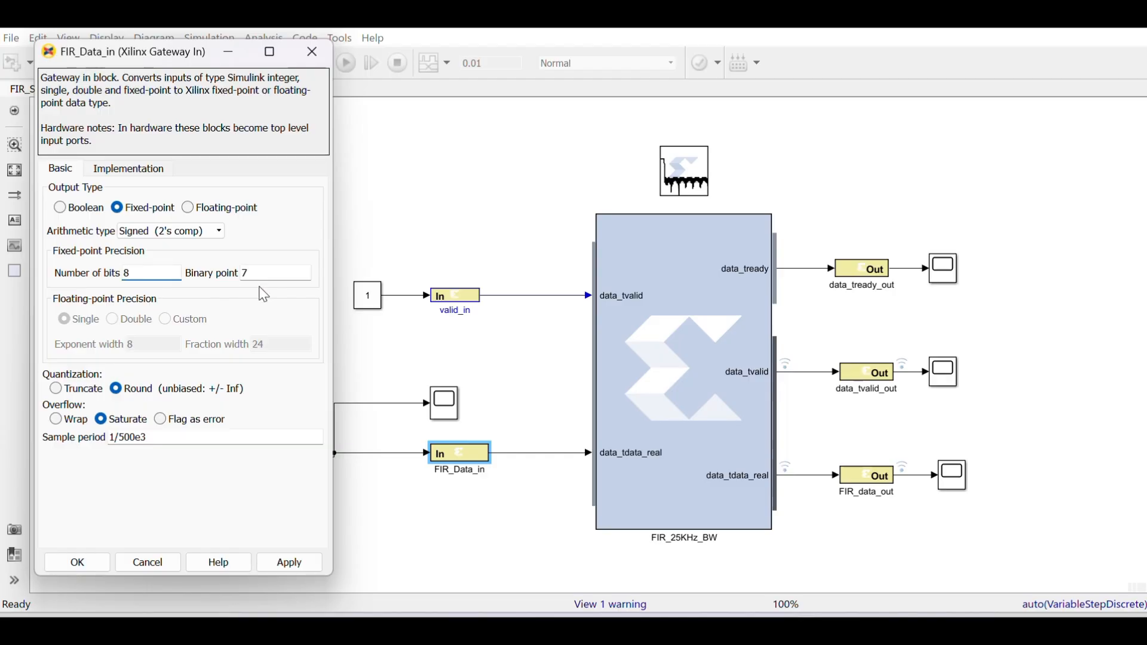
{"action": "left_click", "coordinate": [144, 276]}
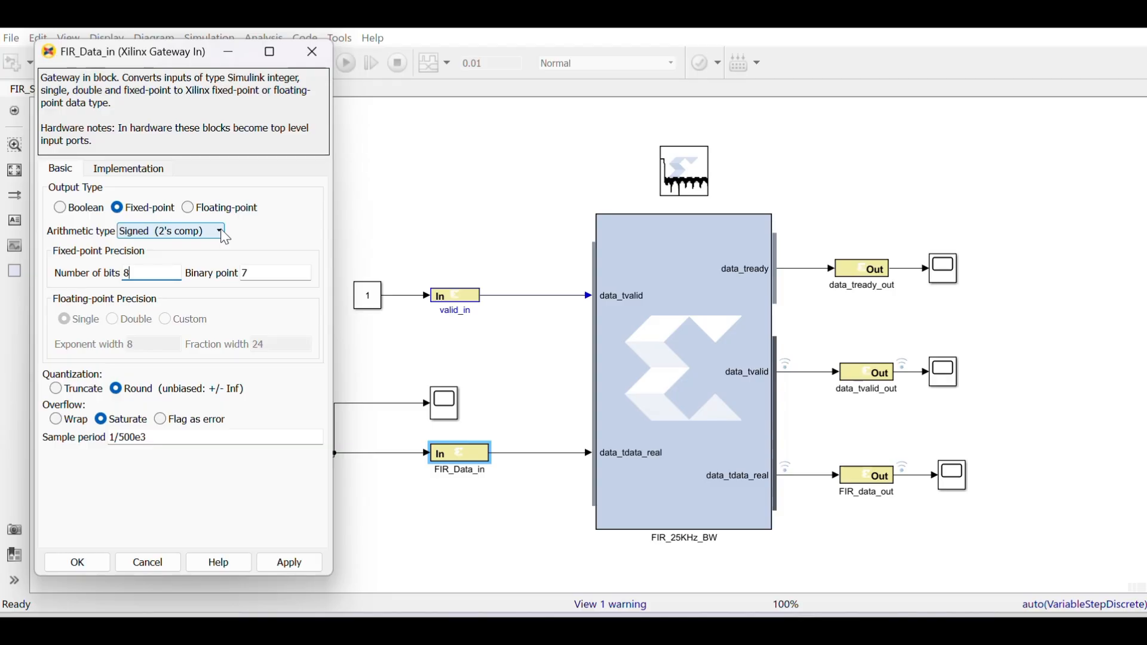
{"action": "left_click", "coordinate": [322, 62]}
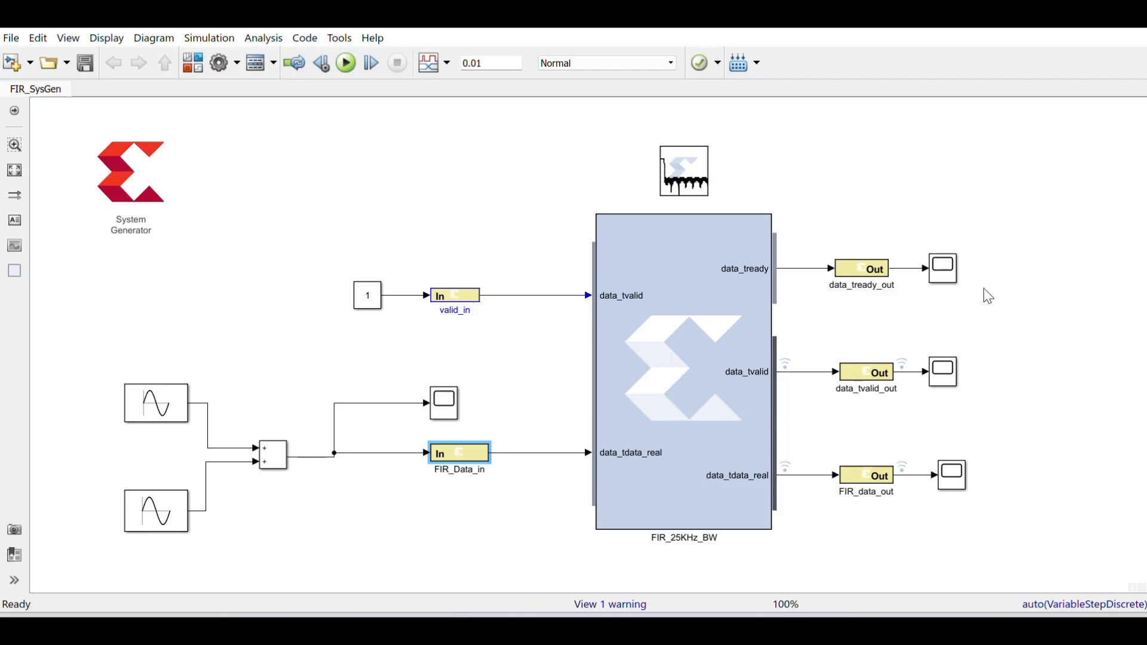
Step: Start the simulation, check the filtered signal on the FIR_data_out scope, and minimize the scope
{"action": "left_click", "coordinate": [950, 272]}
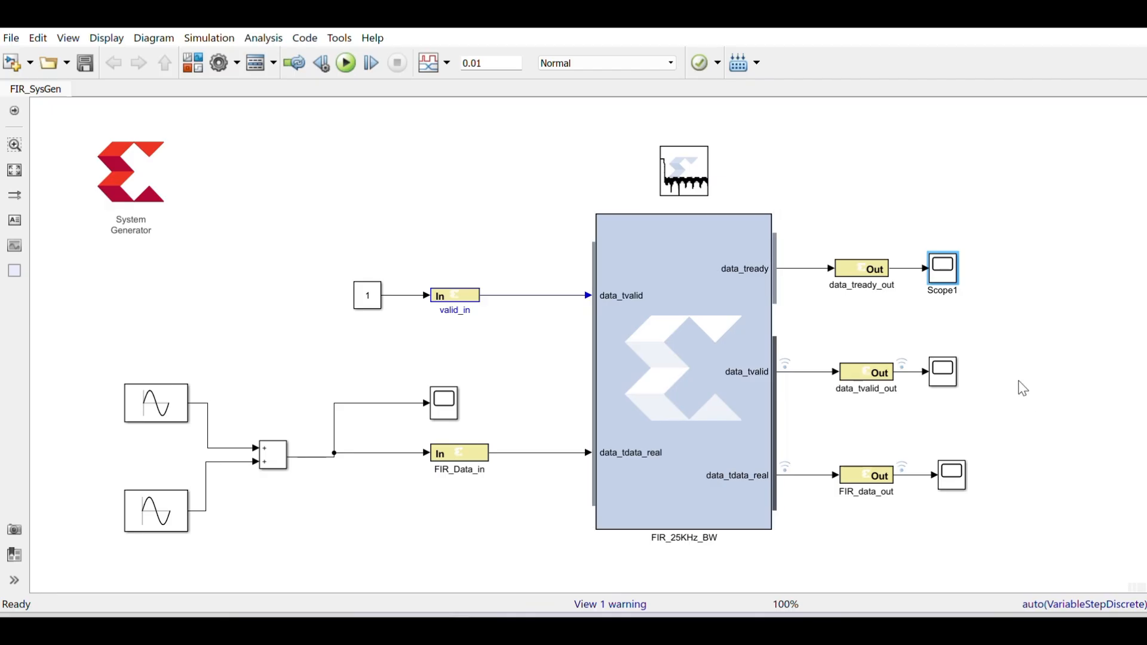
{"action": "left_click", "coordinate": [347, 63]}
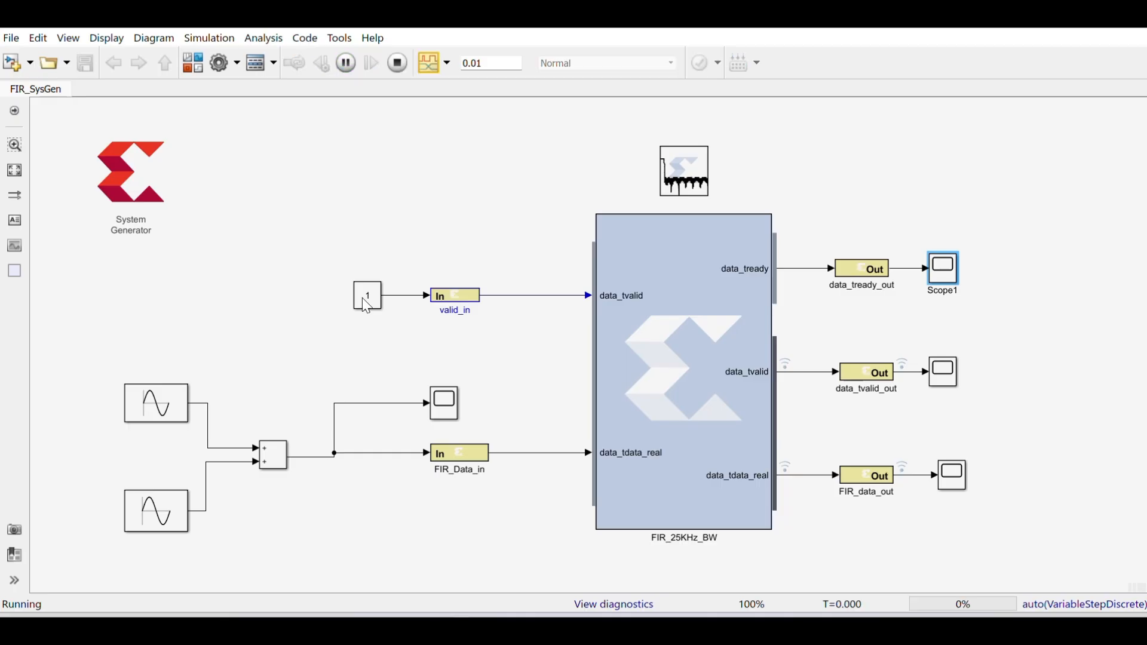
{"action": "left_click", "coordinate": [955, 482]}
{"action": "double_click", "coordinate": [956, 482]}
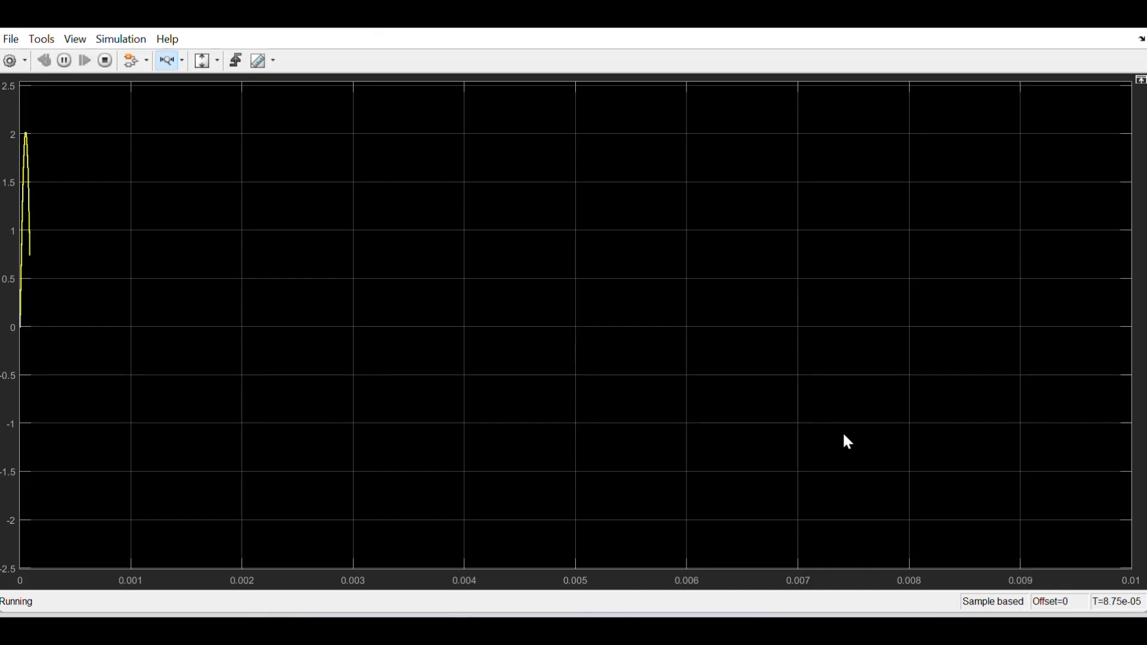
{"action": "left_click", "coordinate": [1049, 14]}
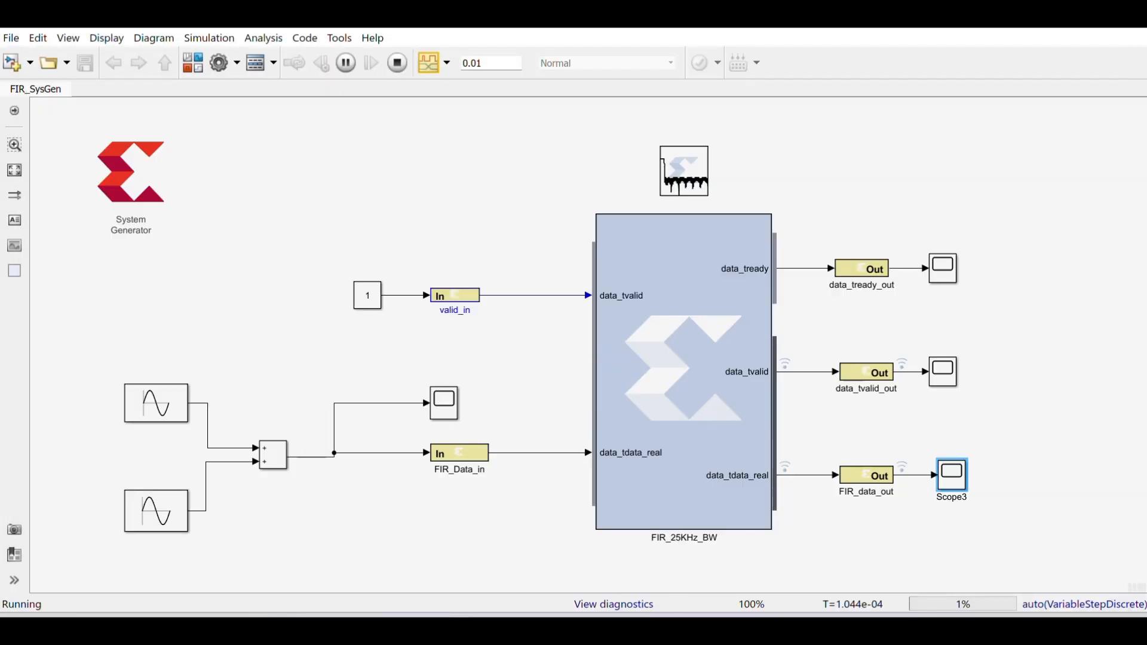
Step: Open the scope on the summed sine input and zoom in on the start of the trace to examine its high-frequency oscillation
{"action": "double_click", "coordinate": [444, 403]}
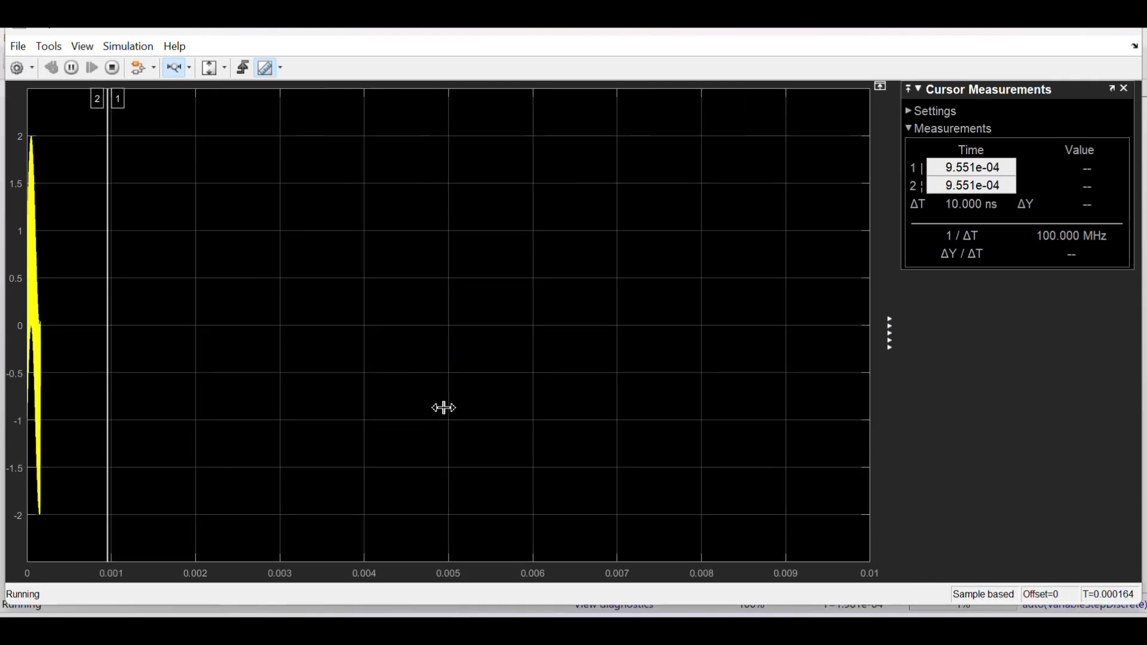
{"action": "left_click", "coordinate": [55, 164]}
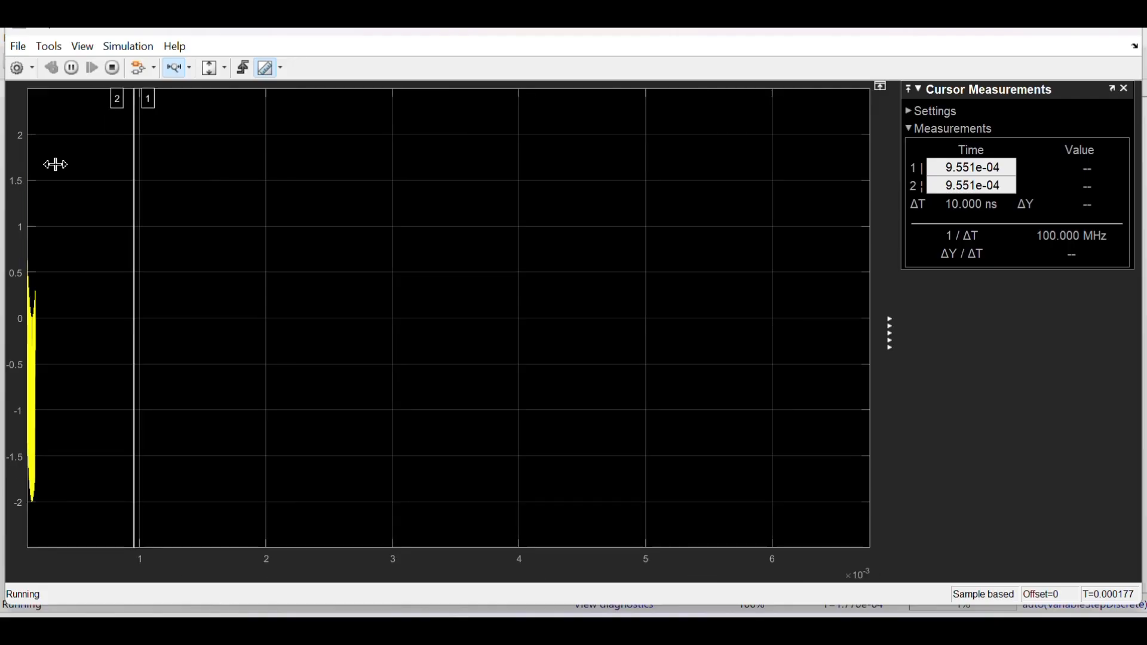
{"action": "left_click", "coordinate": [35, 231]}
{"action": "left_click", "coordinate": [34, 231]}
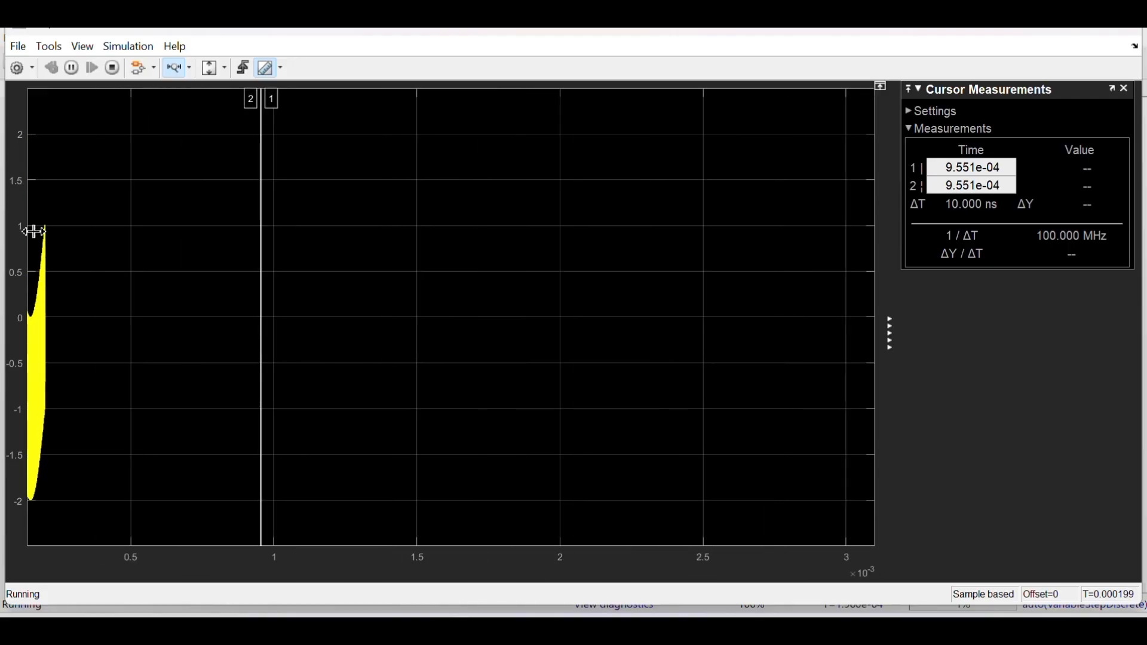
{"action": "left_click", "coordinate": [34, 232]}
{"action": "left_click", "coordinate": [34, 231]}
{"action": "double_click", "coordinate": [34, 231]}
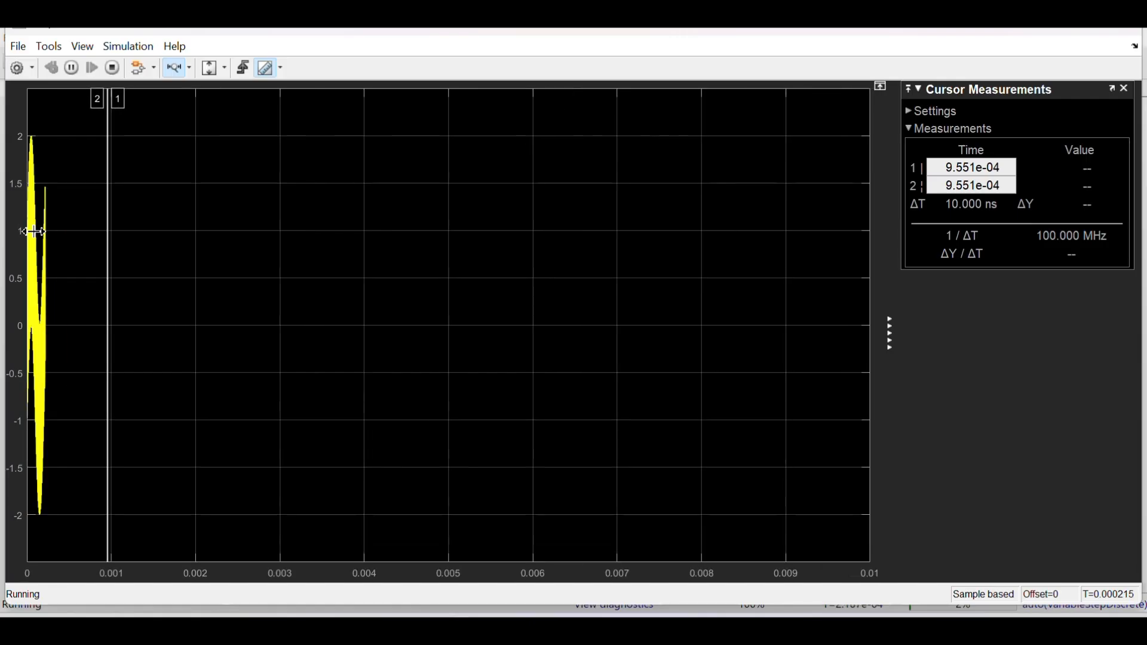
{"action": "double_click", "coordinate": [34, 232]}
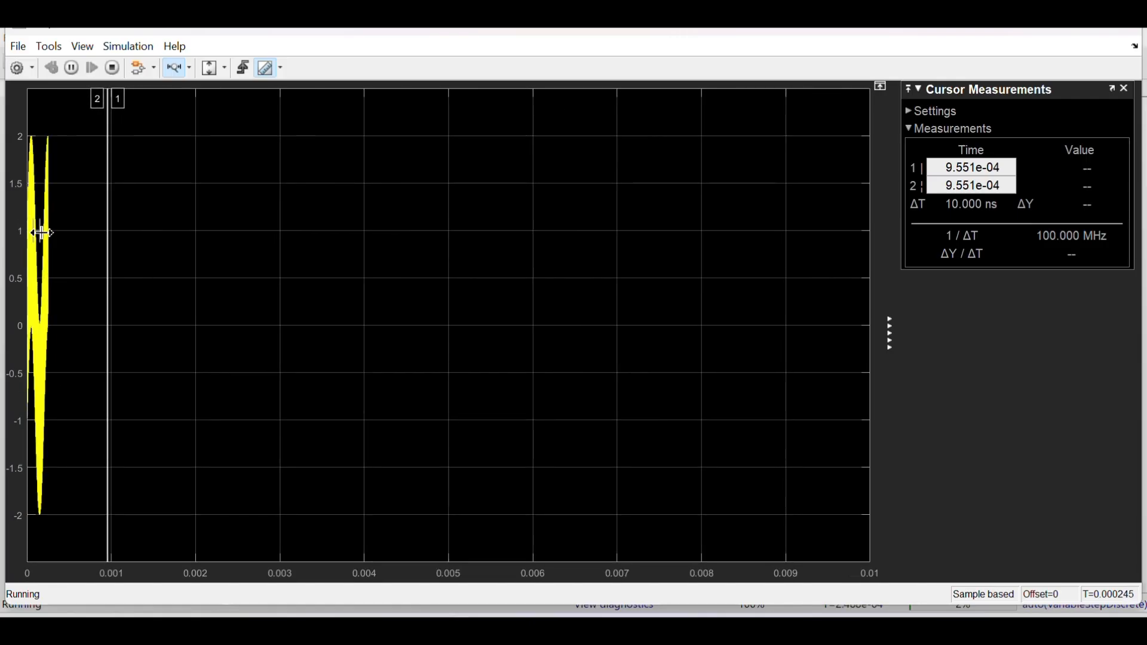
{"action": "left_click", "coordinate": [43, 233]}
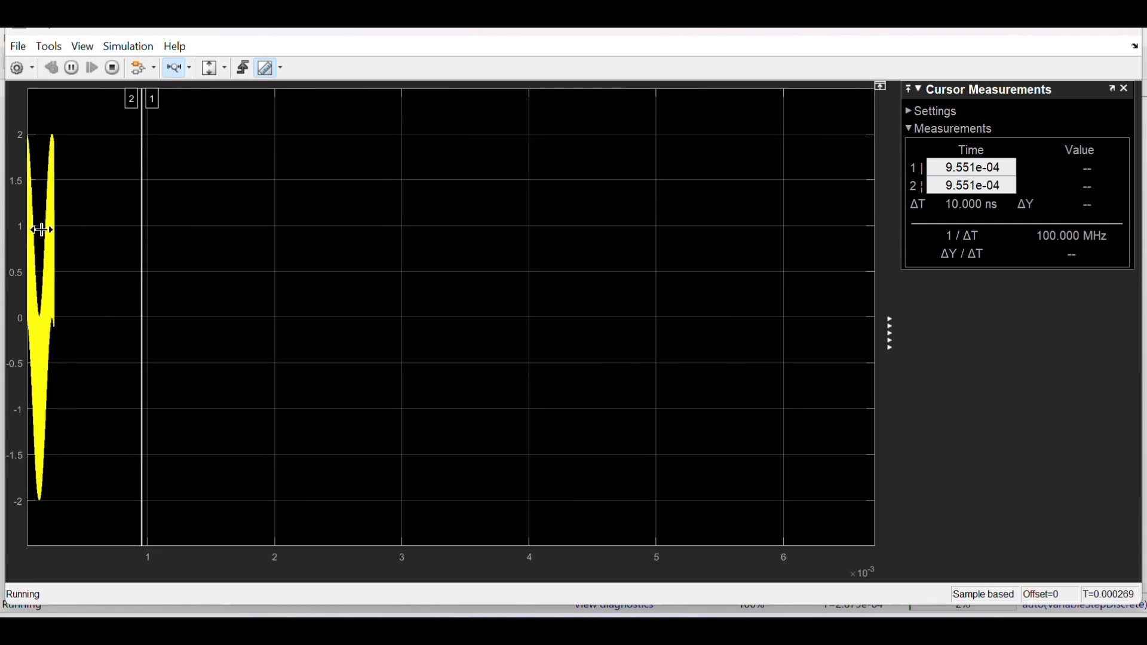
{"action": "left_click", "coordinate": [41, 232]}
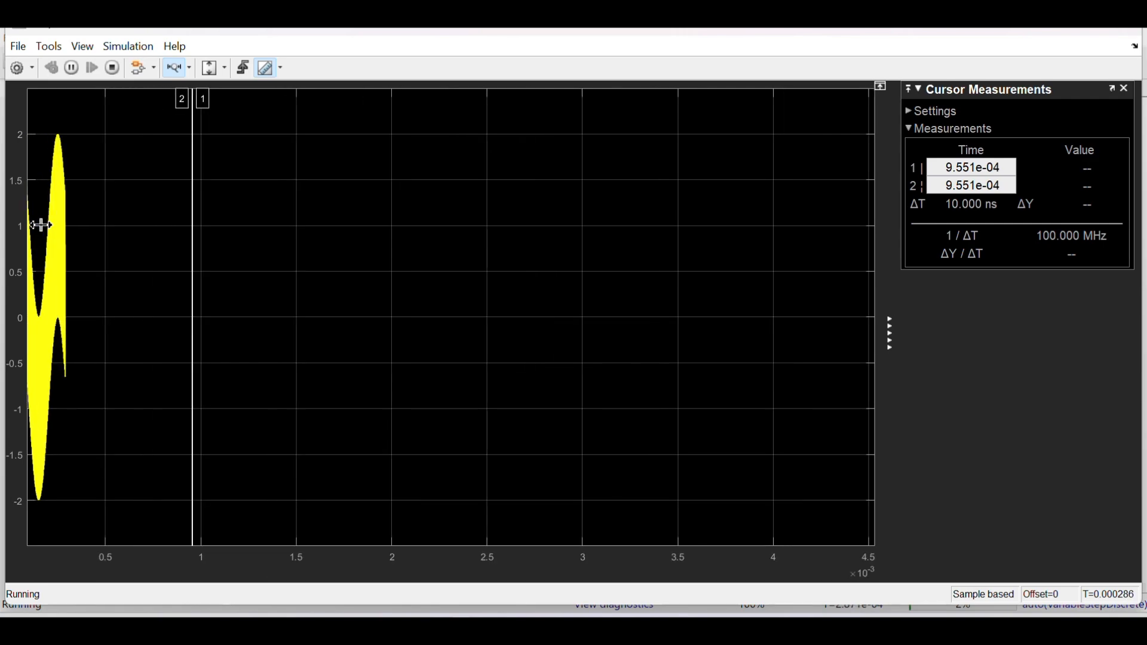
{"action": "left_click", "coordinate": [43, 226]}
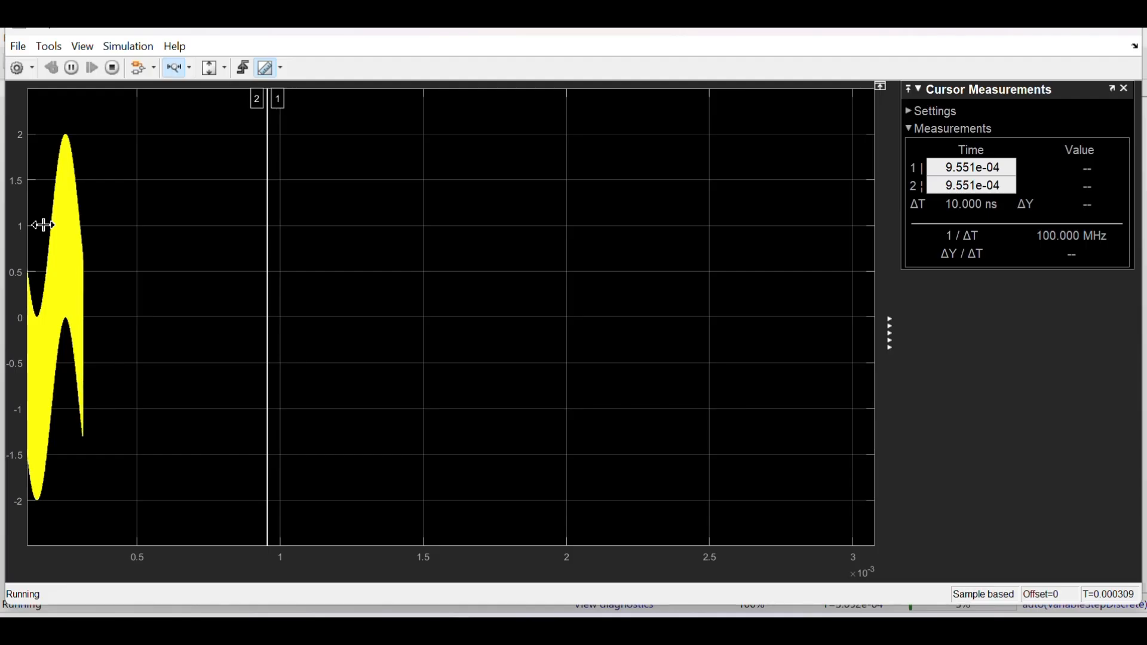
{"action": "left_click", "coordinate": [43, 226]}
{"action": "left_click", "coordinate": [43, 225]}
{"action": "left_click", "coordinate": [43, 225]}
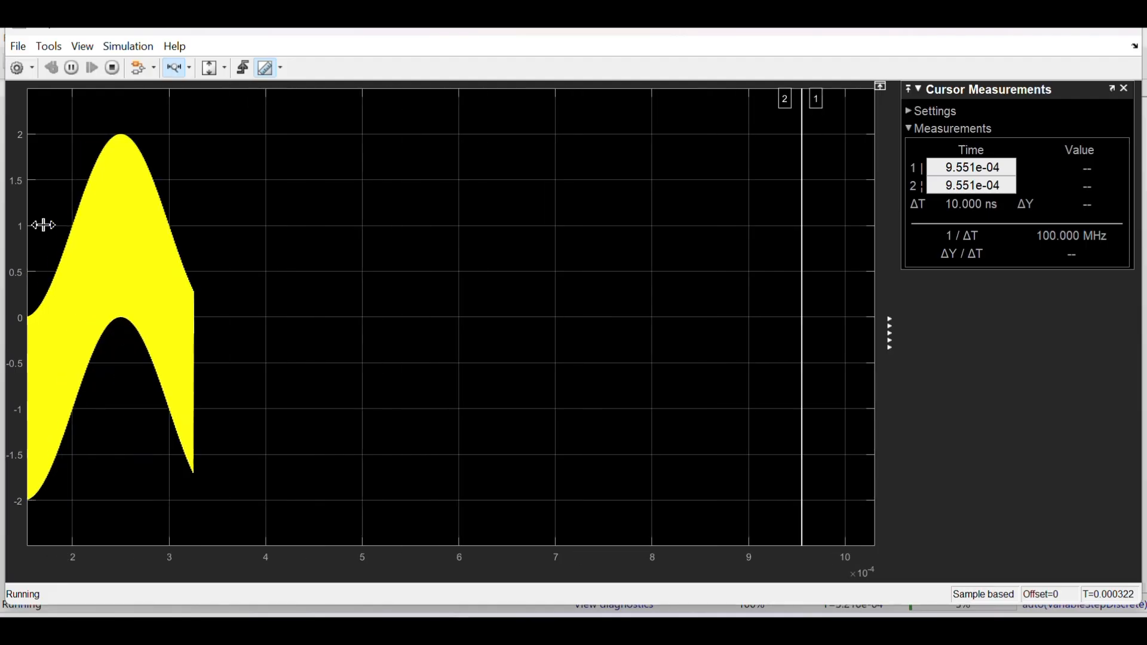
{"action": "left_click", "coordinate": [43, 226]}
{"action": "left_click", "coordinate": [43, 225]}
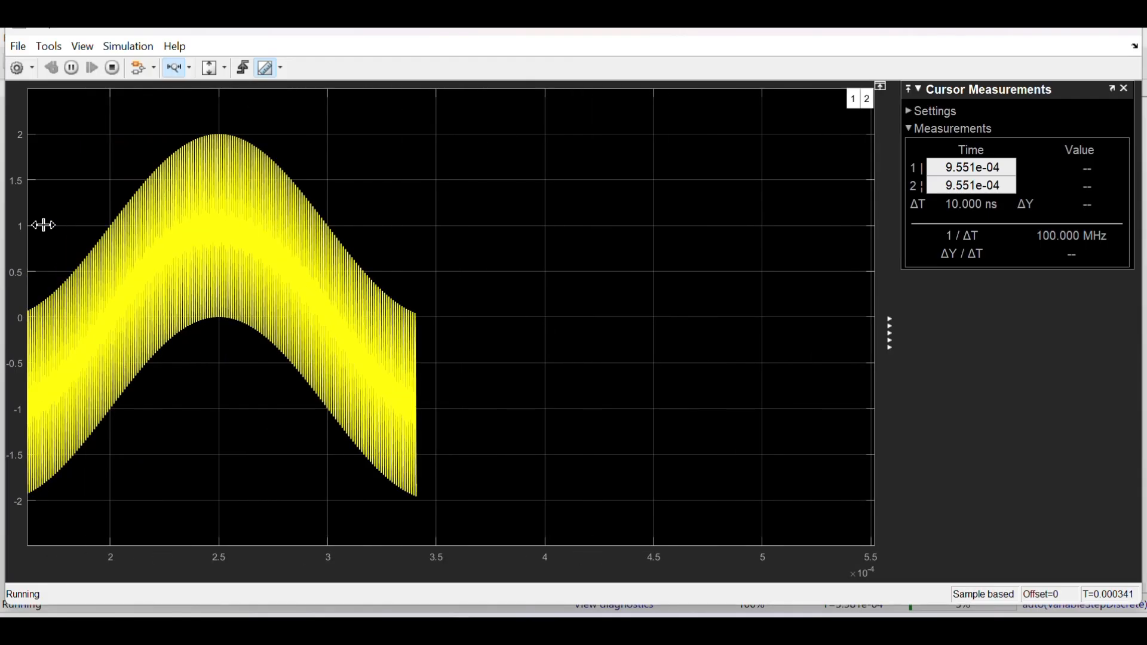
{"action": "left_click", "coordinate": [43, 226]}
{"action": "left_click", "coordinate": [43, 225]}
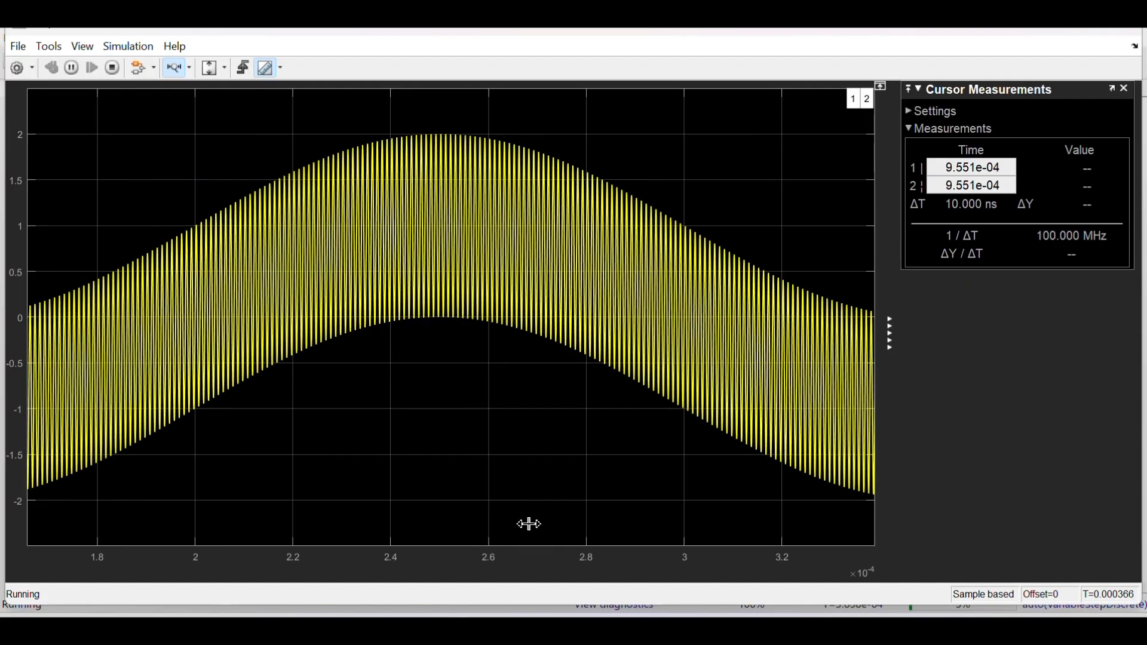
Step: Return to the model and examine the start of the filtered waveform on the FIR_data_out scope
{"action": "key", "text": "alt+Tab"}
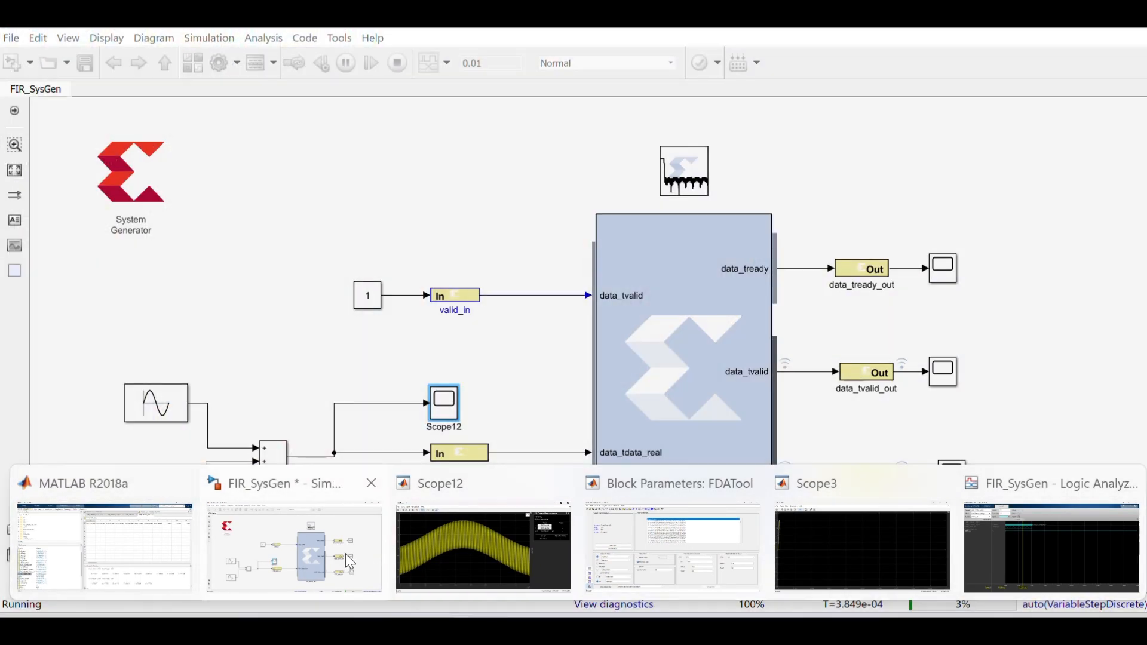
{"action": "left_click", "coordinate": [350, 562]}
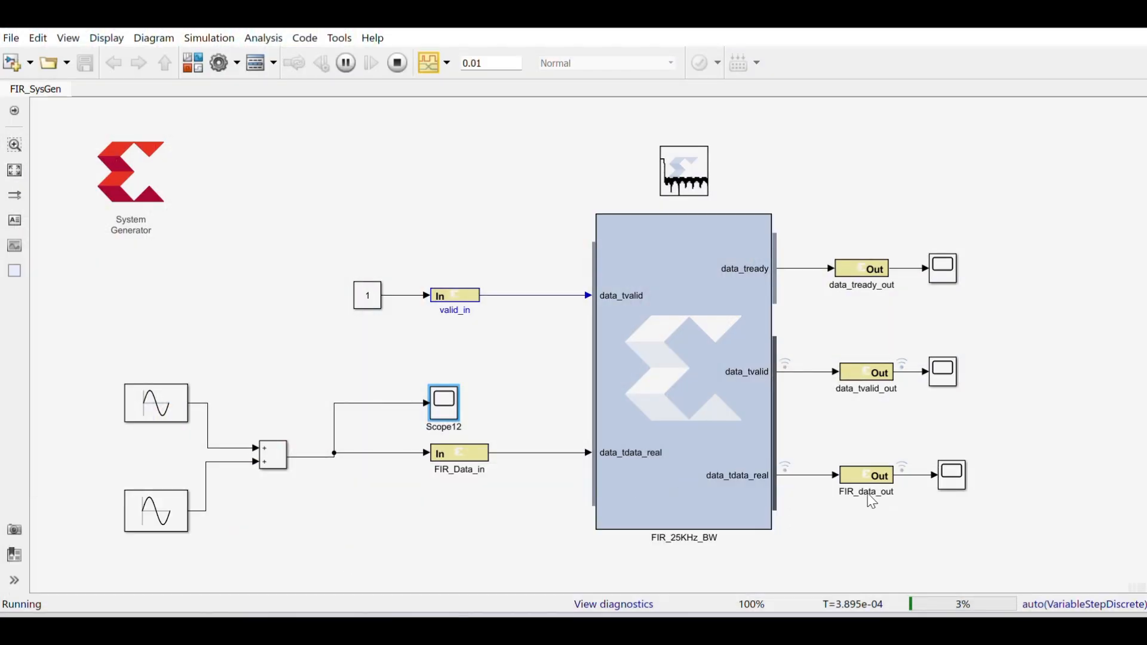
{"action": "double_click", "coordinate": [955, 475]}
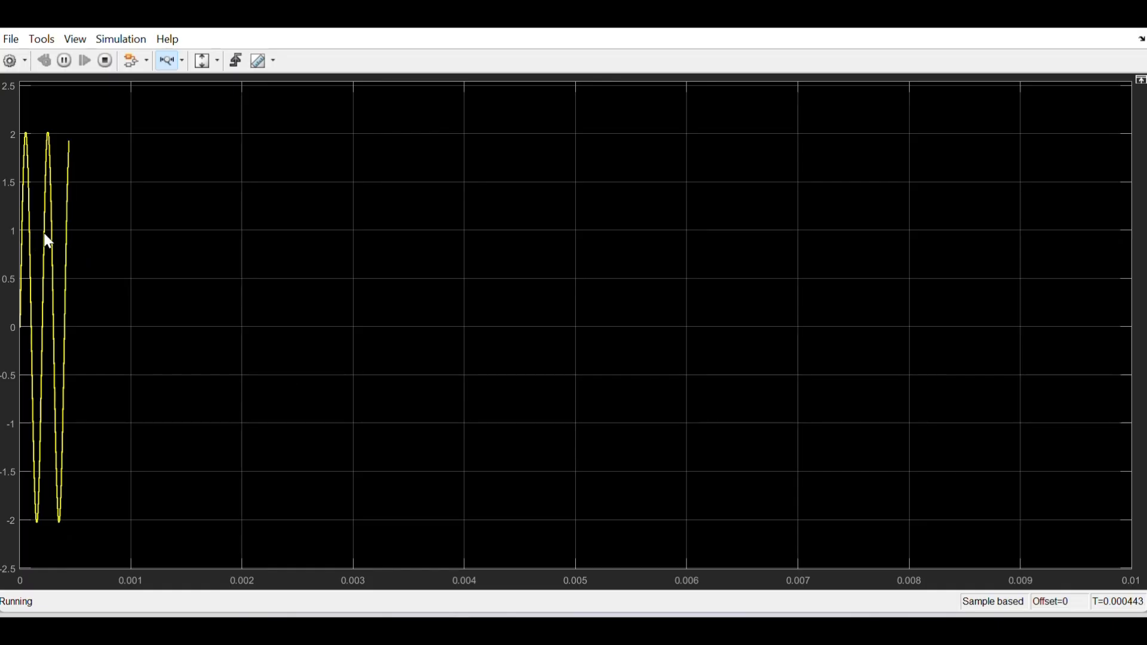
{"action": "left_click", "coordinate": [76, 40]}
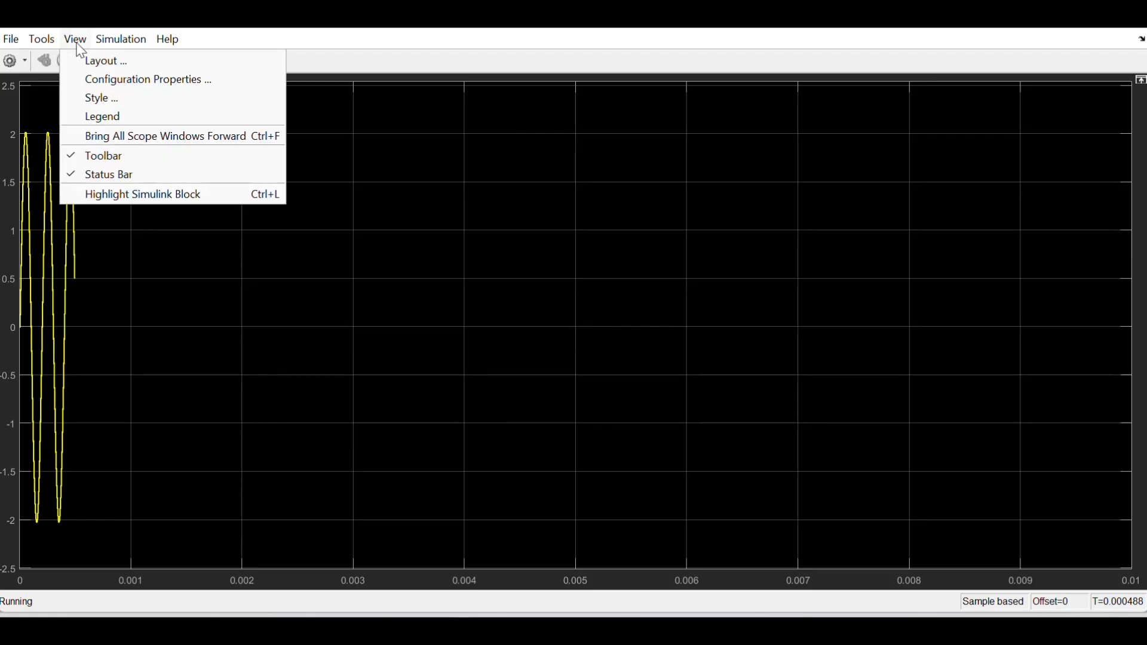
{"action": "left_click", "coordinate": [213, 402]}
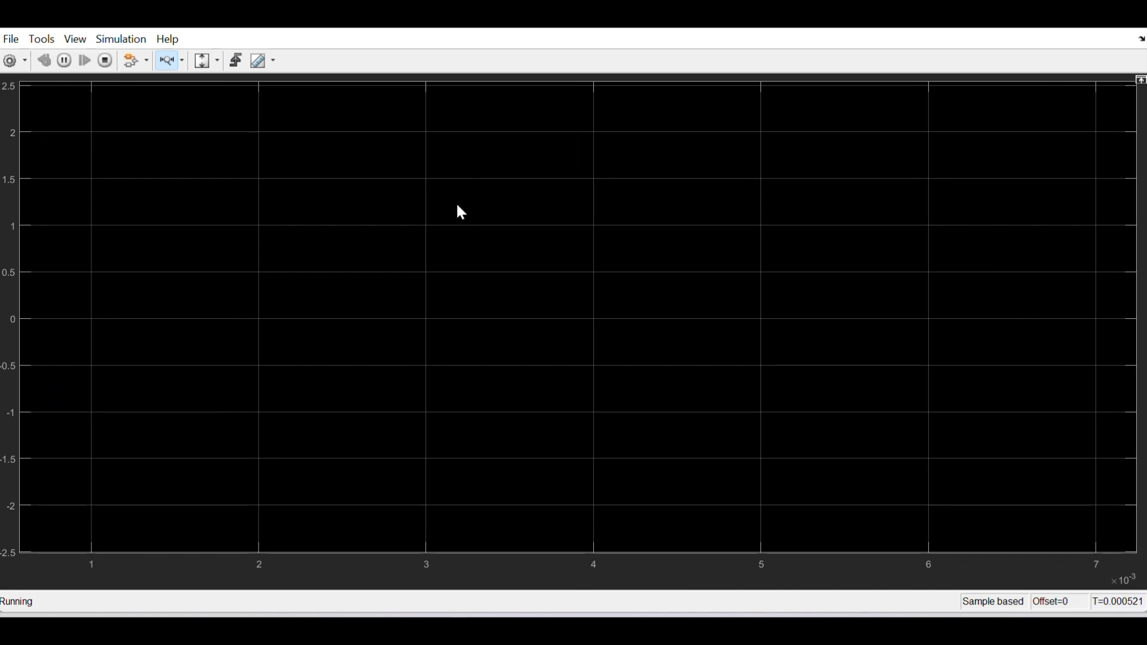
Step: Minimize the filtered output scope and stop the running simulation
{"action": "left_click", "coordinate": [1054, 29]}
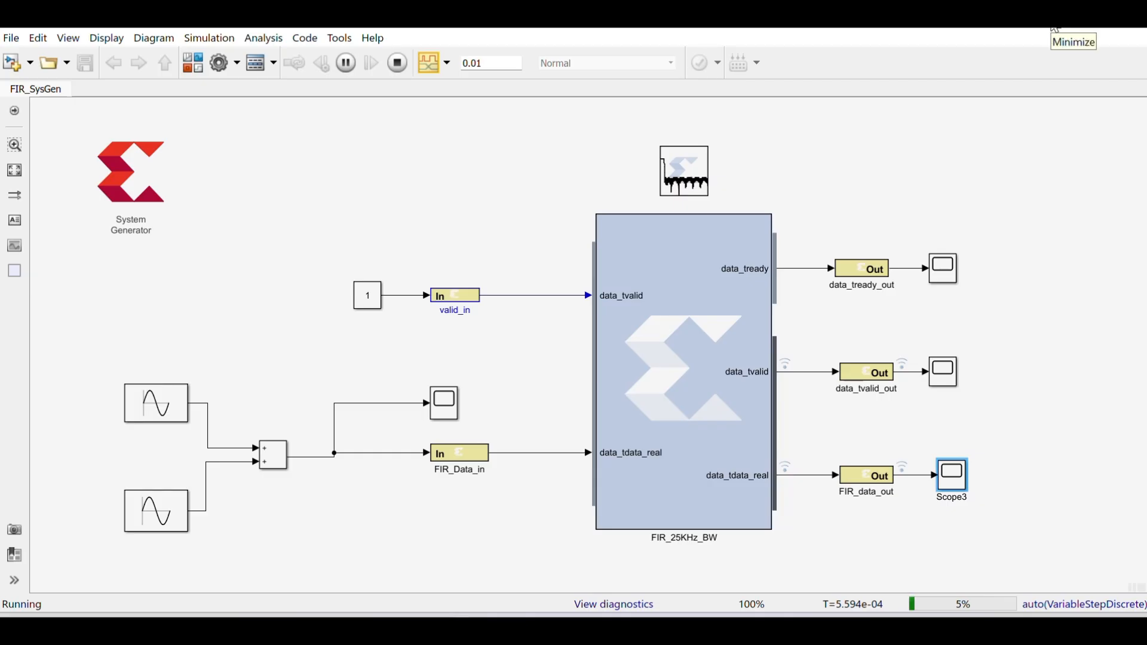
{"action": "left_click", "coordinate": [348, 60]}
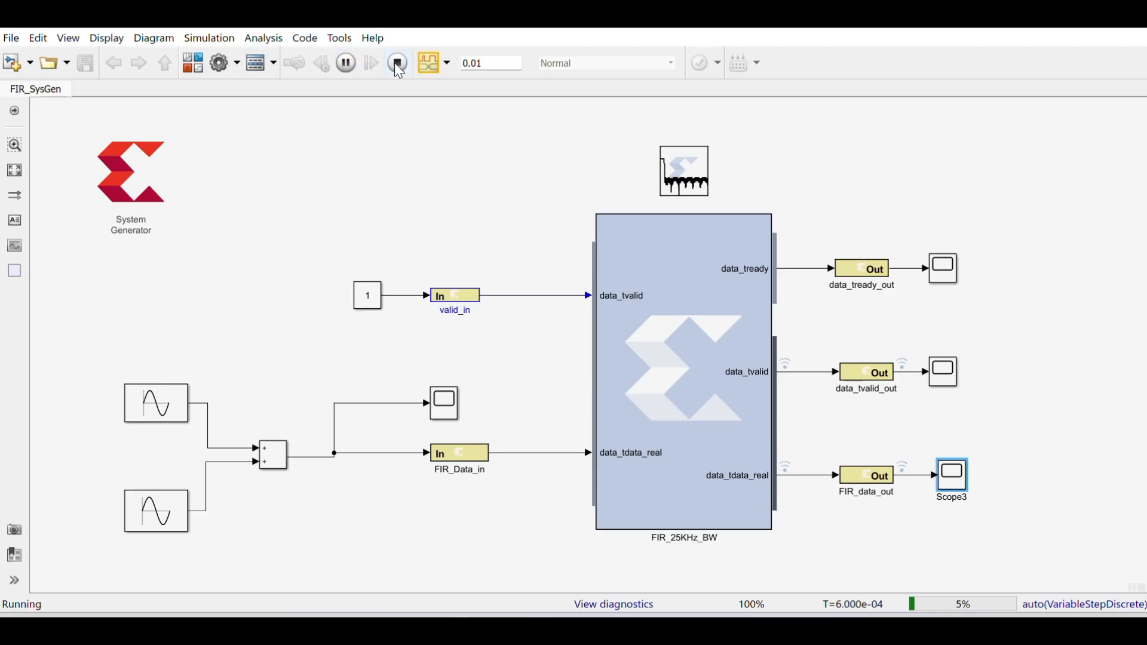
{"action": "left_click", "coordinate": [395, 65]}
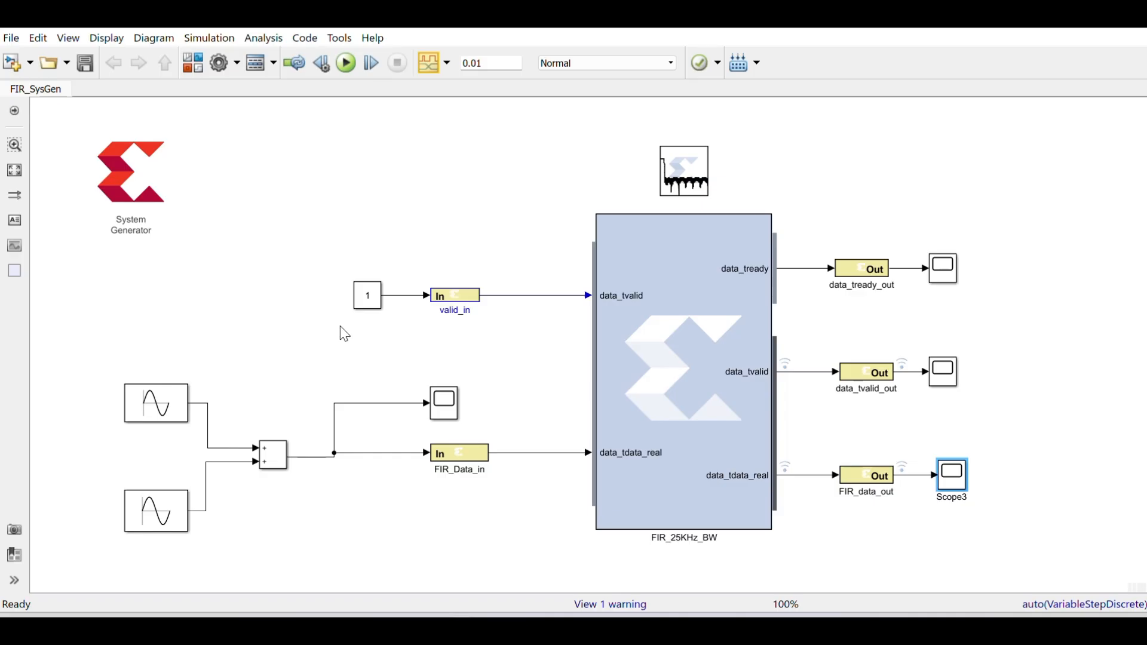
Step: Open the System Generator block's settings, review the IP Catalog compilation options and target directory, and close the dialog
{"action": "left_click", "coordinate": [152, 188]}
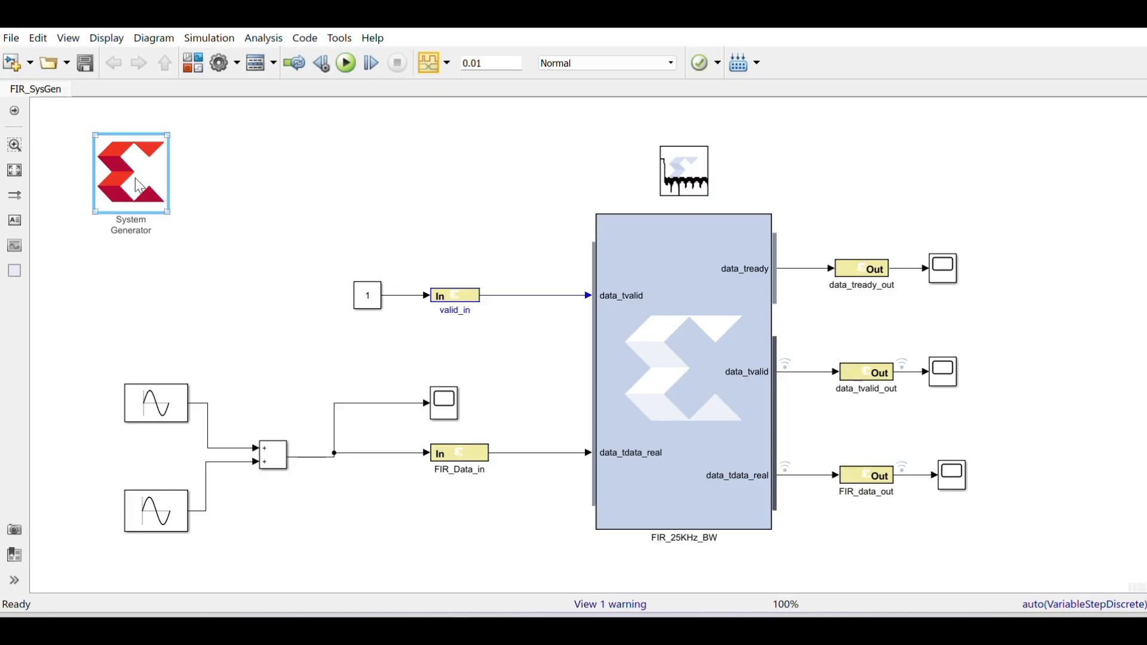
{"action": "double_click", "coordinate": [139, 186]}
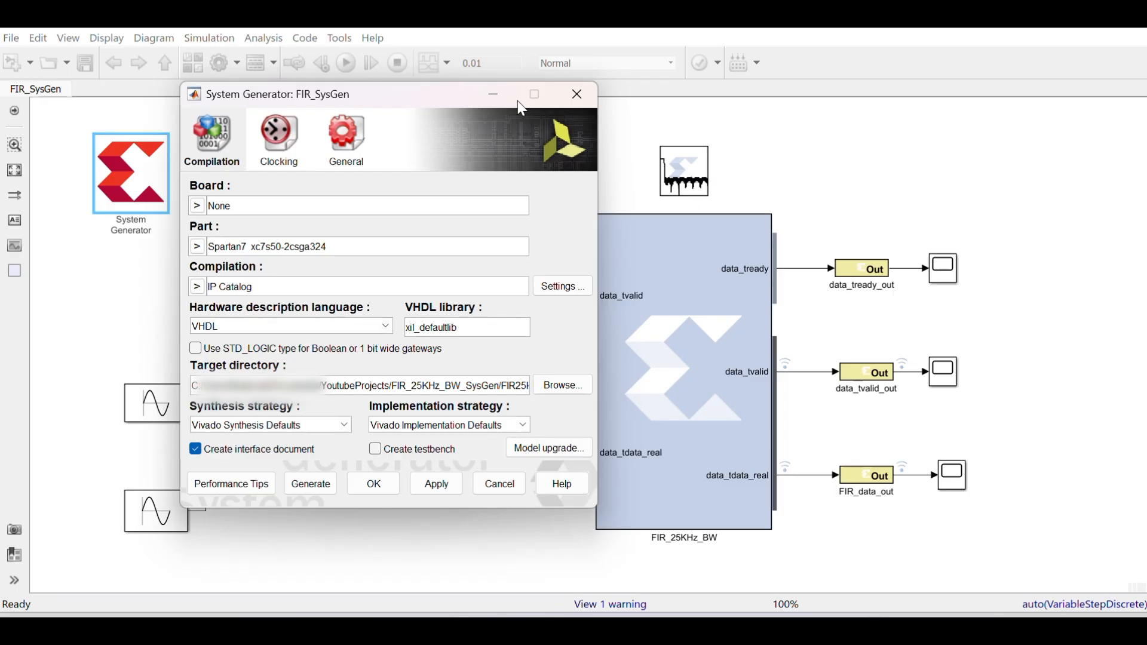
{"action": "left_click", "coordinate": [576, 94]}
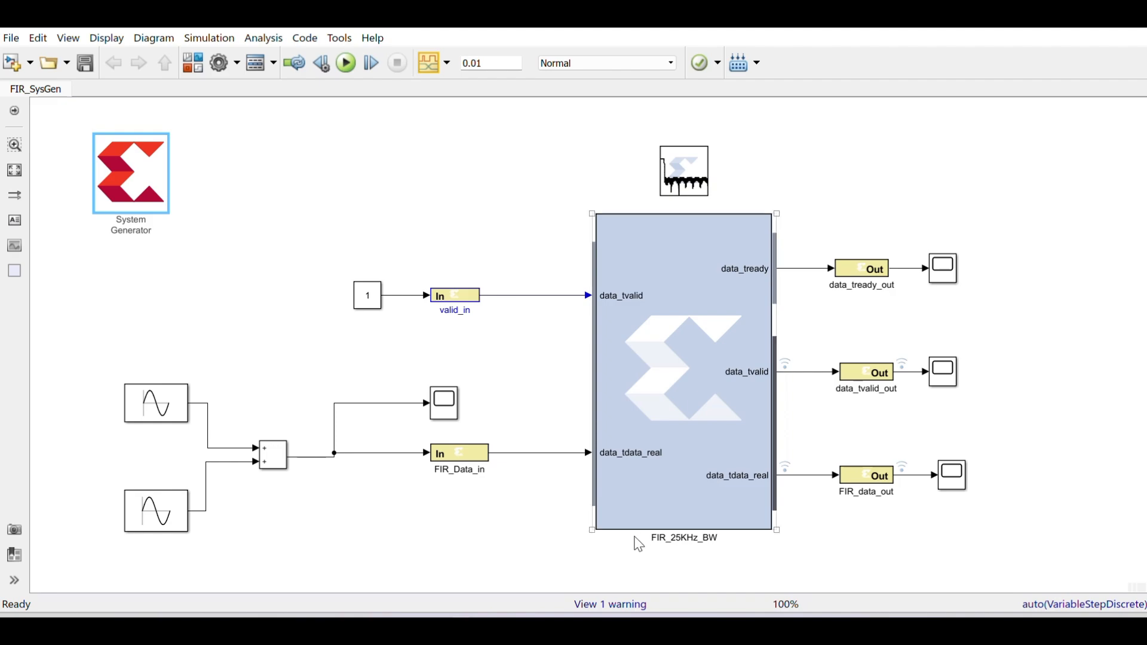
Step: Switch to Vivado, browse the fir_sysgen_fir_compiler_v7_2_i0 folder for FIR_25KHz_IP.xci as a design source, and leave without adding anything
{"action": "left_click", "coordinate": [663, 628]}
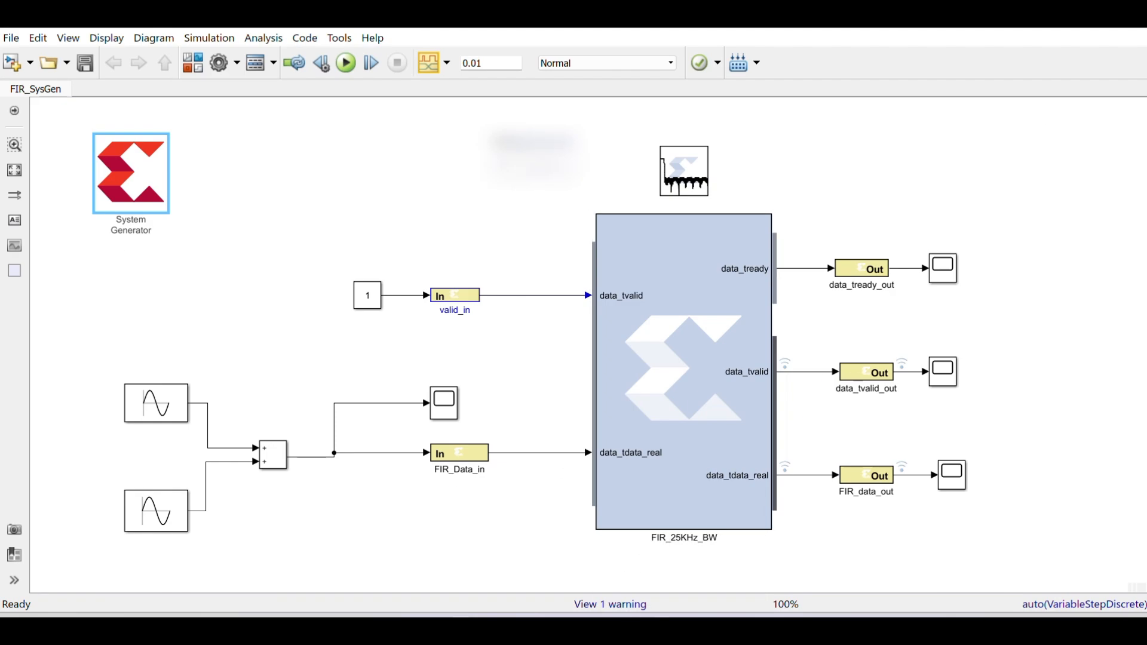
{"action": "left_click", "coordinate": [663, 628]}
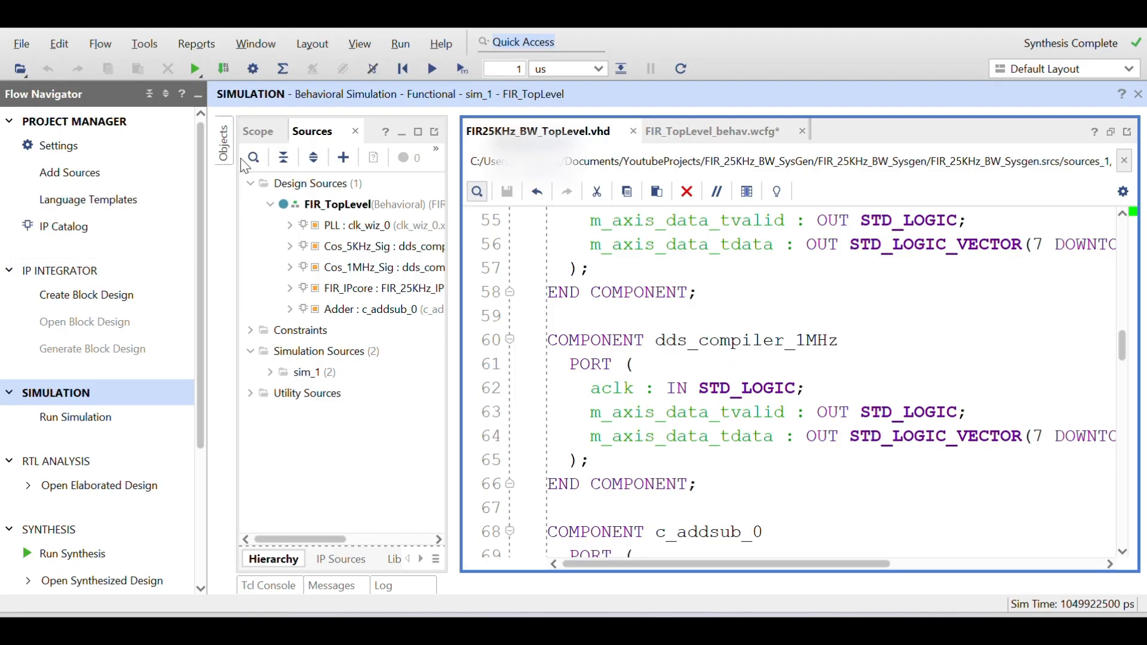
{"action": "left_click", "coordinate": [345, 158]}
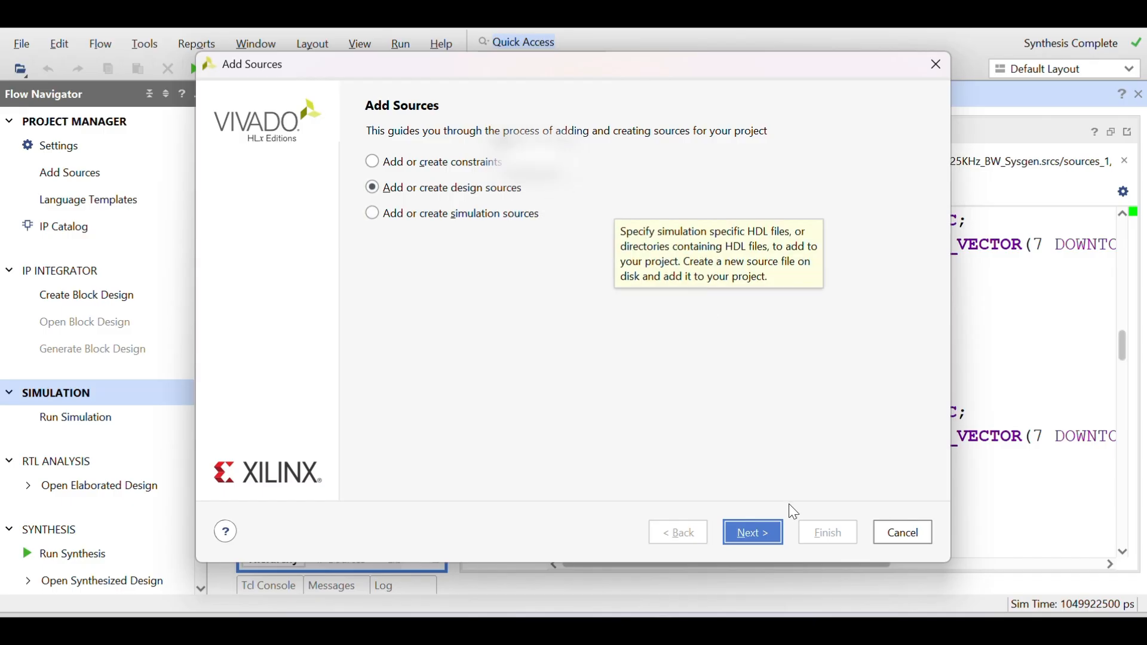
{"action": "left_click", "coordinate": [763, 532]}
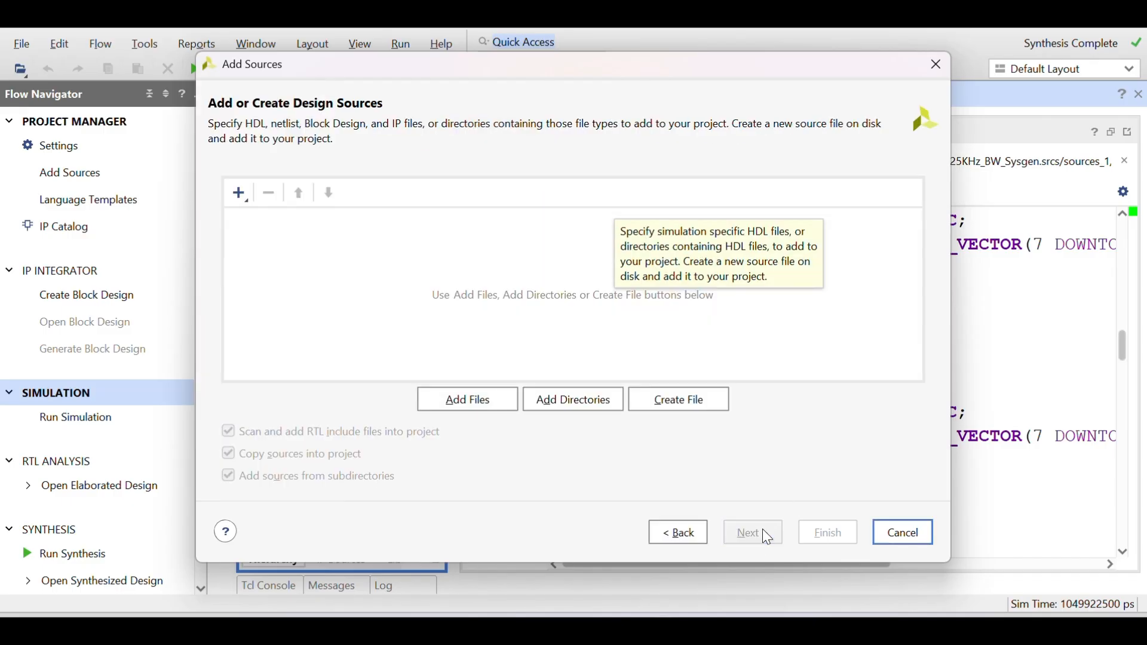
{"action": "left_click", "coordinate": [479, 396]}
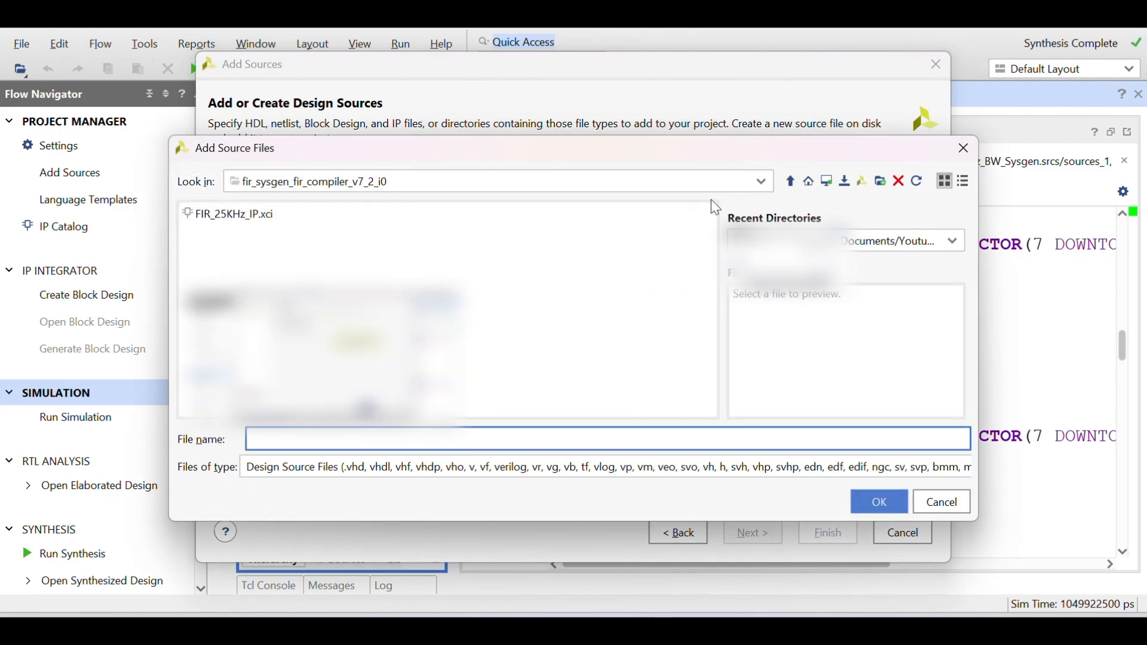
{"action": "left_click", "coordinate": [763, 181]}
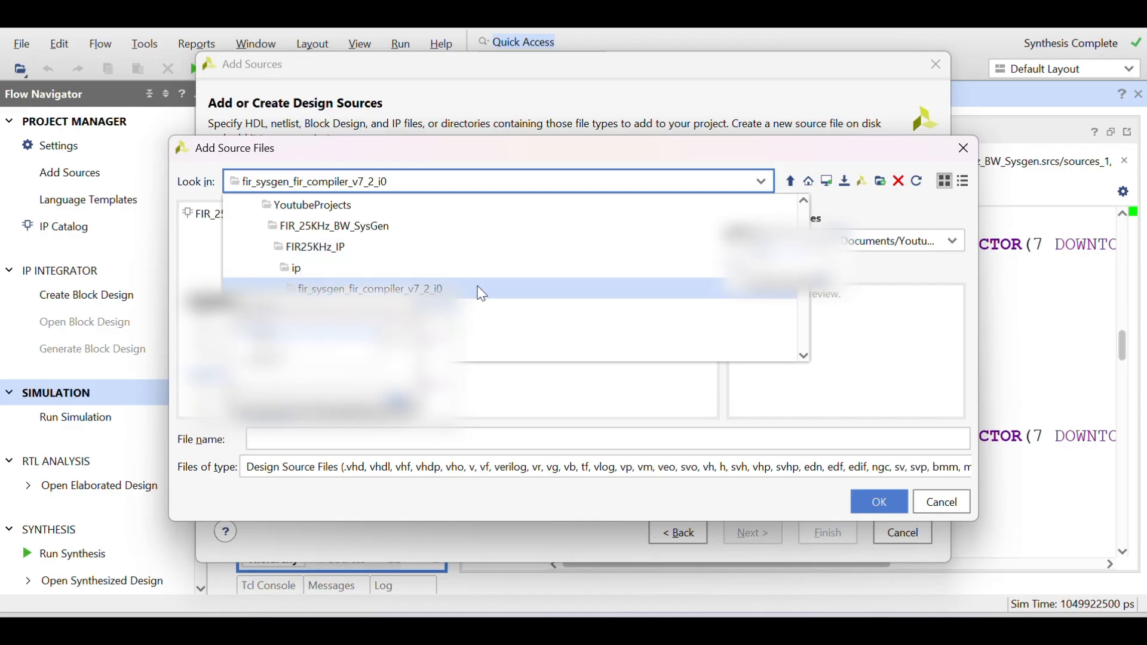
{"action": "left_click", "coordinate": [880, 508]}
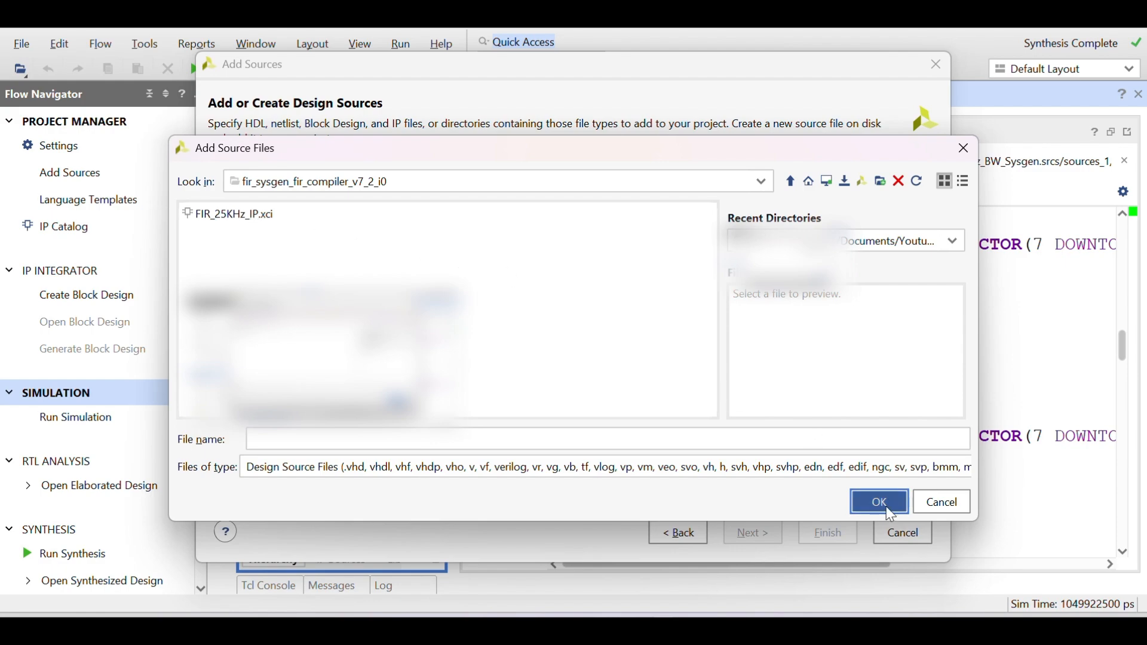
{"action": "left_click", "coordinate": [941, 503]}
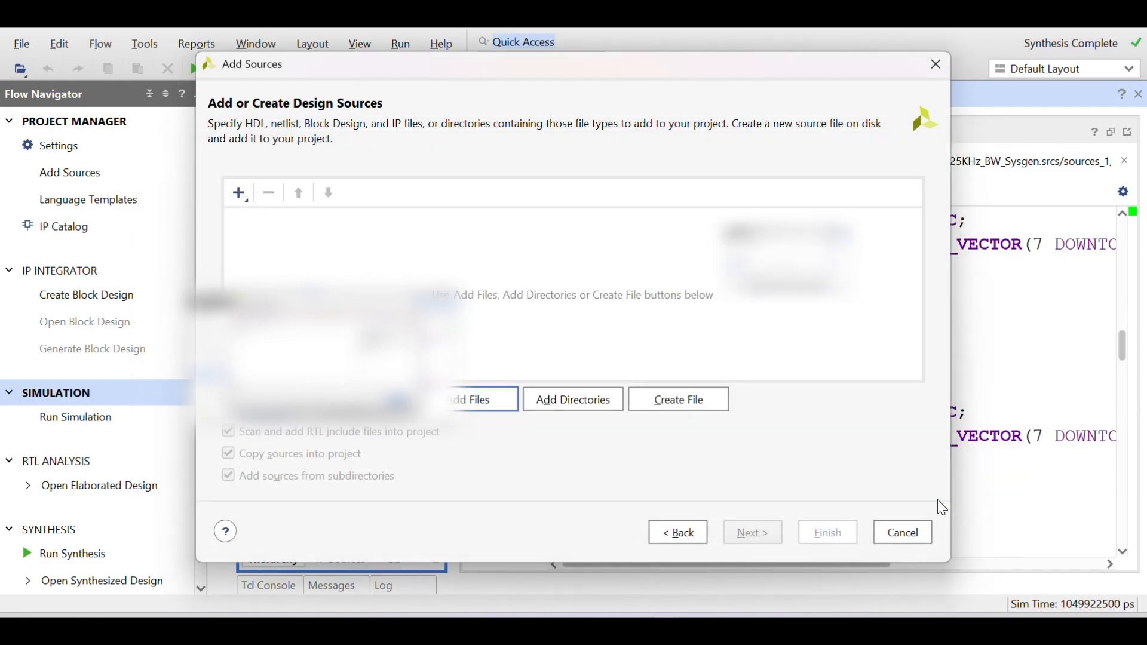
{"action": "left_click", "coordinate": [901, 532]}
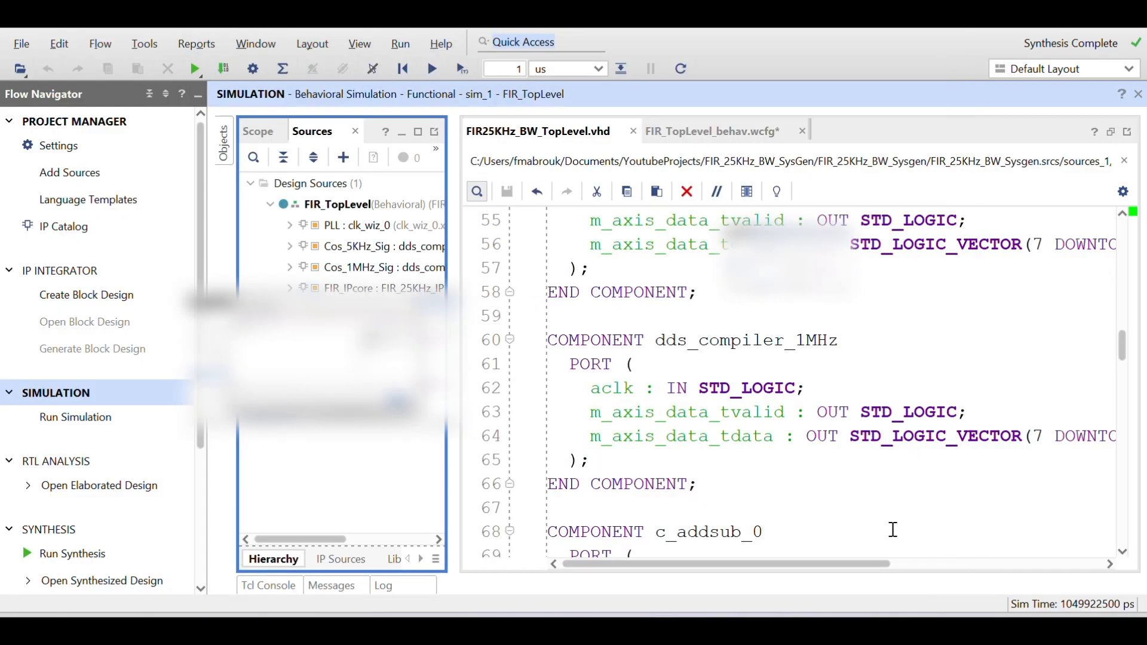
Step: List the project's IP sources, collapse dds_compiler_1MHz, and check the commands available for FIR_25KHz_IP
{"action": "left_click", "coordinate": [352, 560]}
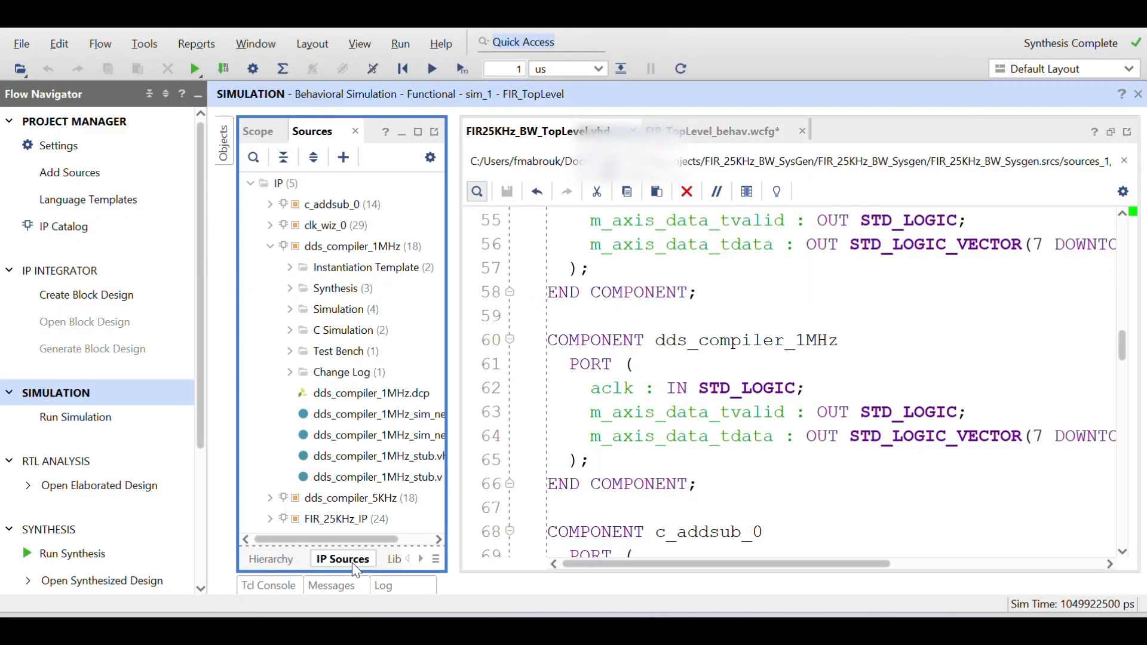
{"action": "left_click", "coordinate": [269, 246]}
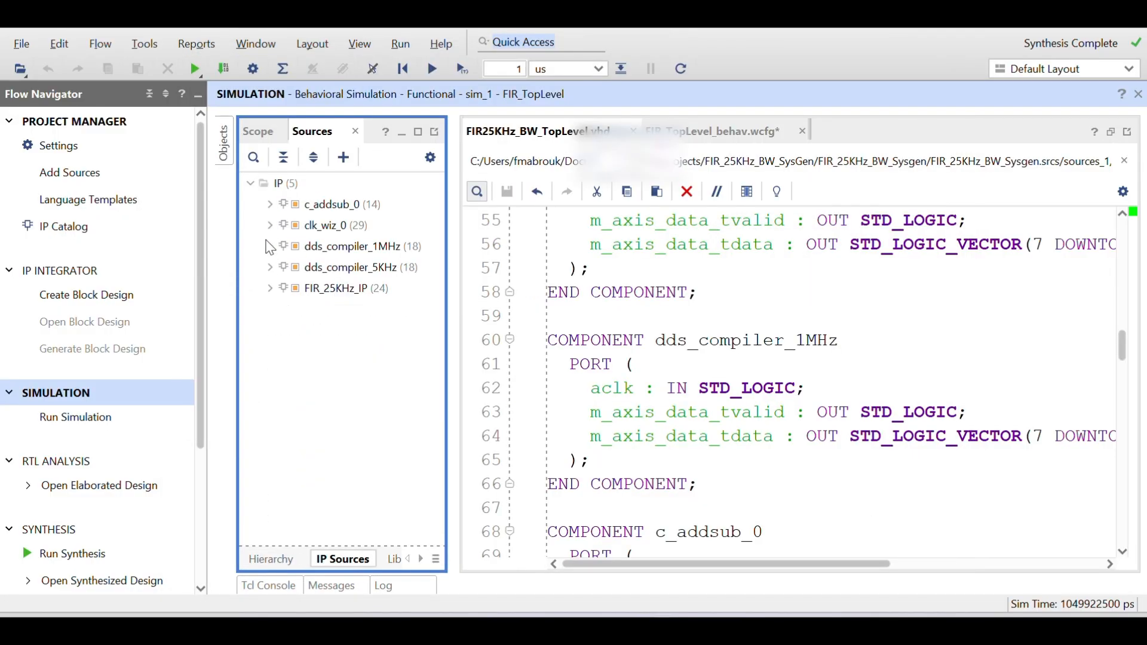
{"action": "left_click", "coordinate": [310, 289]}
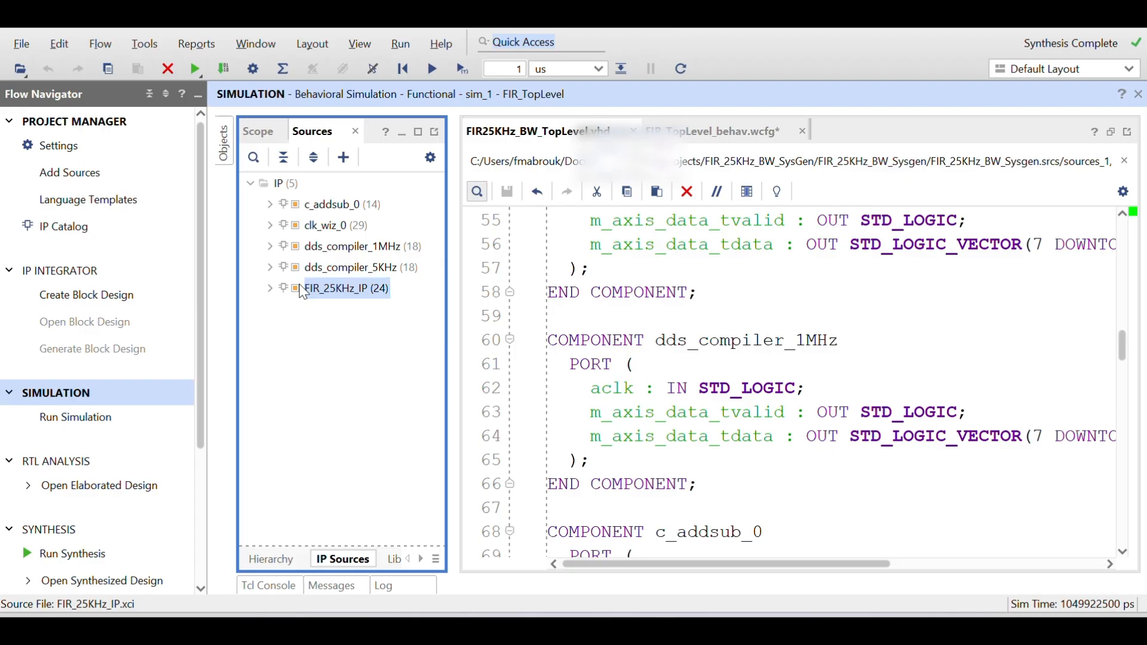
{"action": "right_click", "coordinate": [301, 287]}
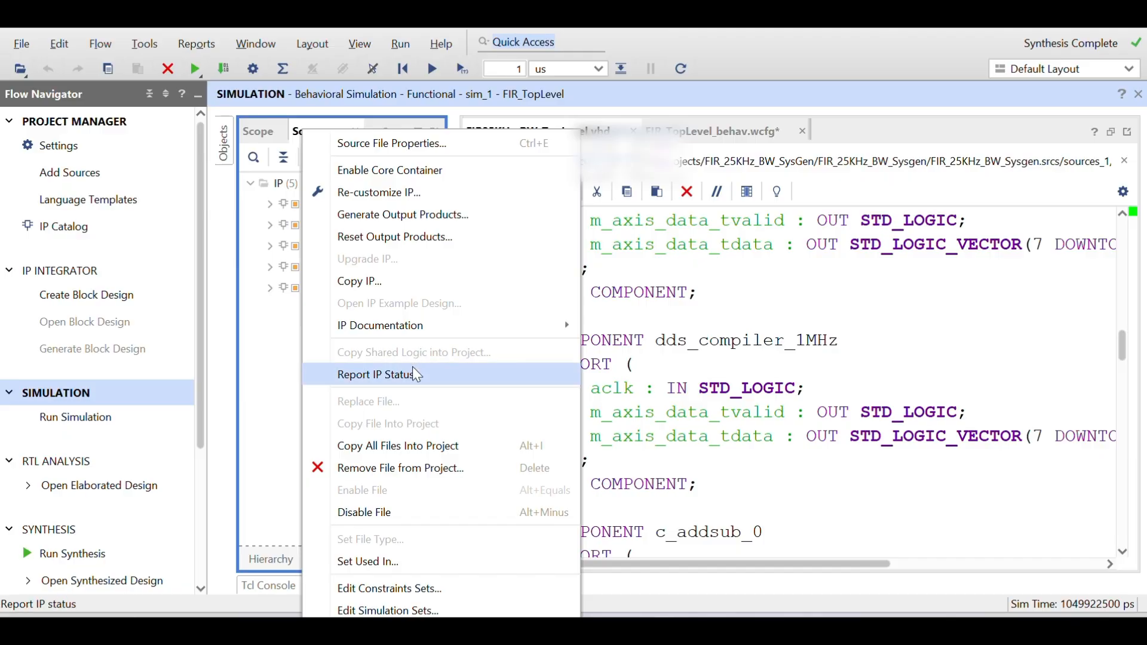
{"action": "left_click", "coordinate": [273, 331]}
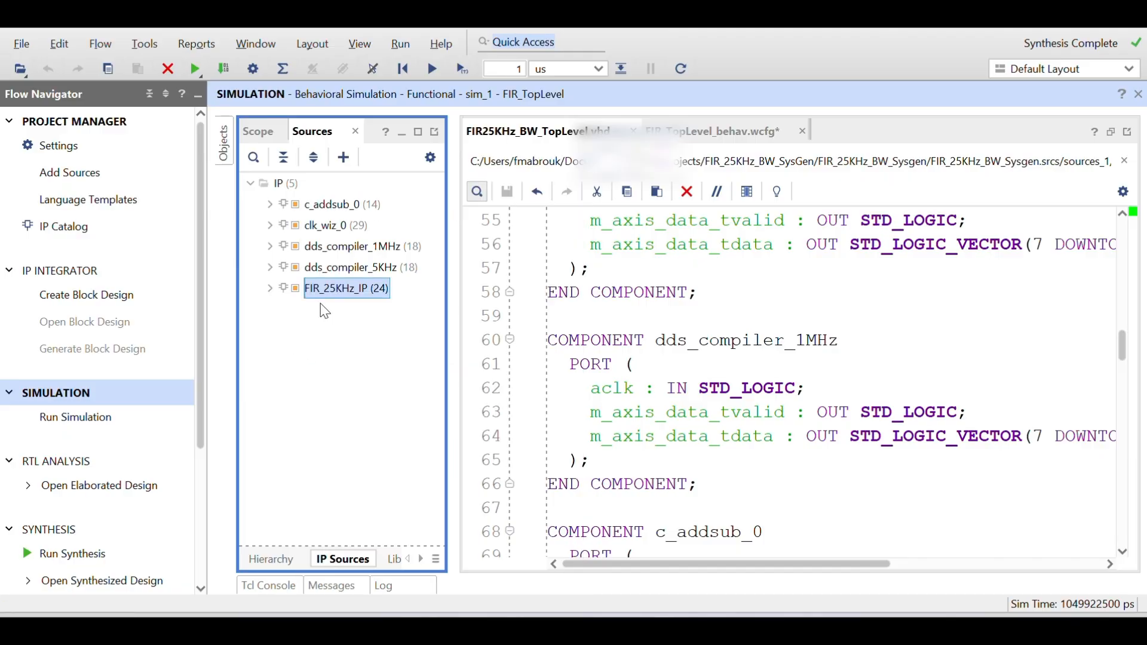
Step: Open the FIR_25KHz_IP customization and review its filter options, channel specification and implementation settings
{"action": "double_click", "coordinate": [344, 290]}
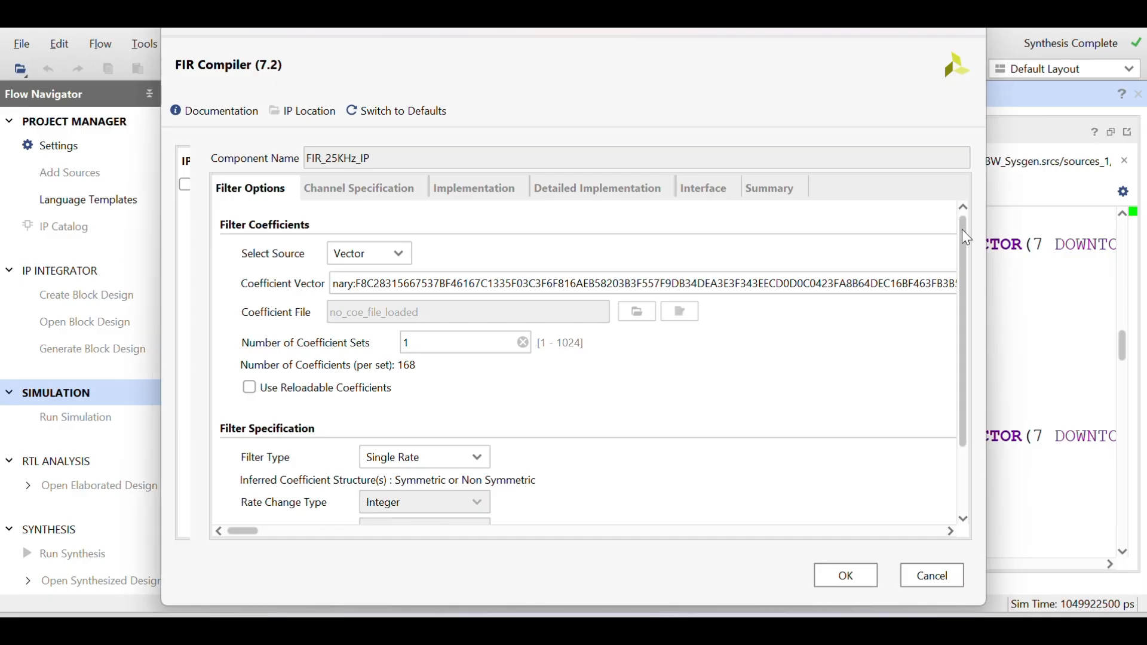
{"action": "mouse_move", "coordinate": [965, 237]}
{"action": "left_mouse_down"}
{"action": "mouse_move", "coordinate": [949, 330]}
{"action": "mouse_move", "coordinate": [977, 226]}
{"action": "left_mouse_up"}
{"action": "mouse_move", "coordinate": [977, 221]}
{"action": "left_mouse_down"}
{"action": "mouse_move", "coordinate": [951, 312]}
{"action": "mouse_move", "coordinate": [974, 225]}
{"action": "left_mouse_up"}
{"action": "left_click", "coordinate": [373, 197]}
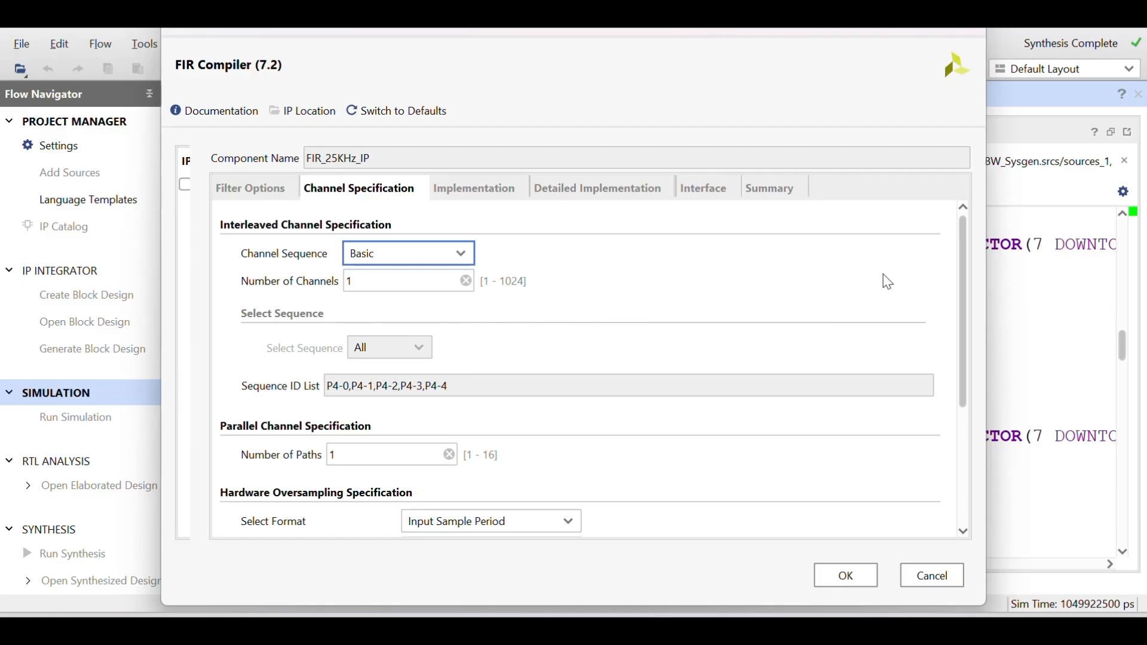
{"action": "left_click_drag", "start_coordinate": [965, 237], "coordinate": [975, 200]}
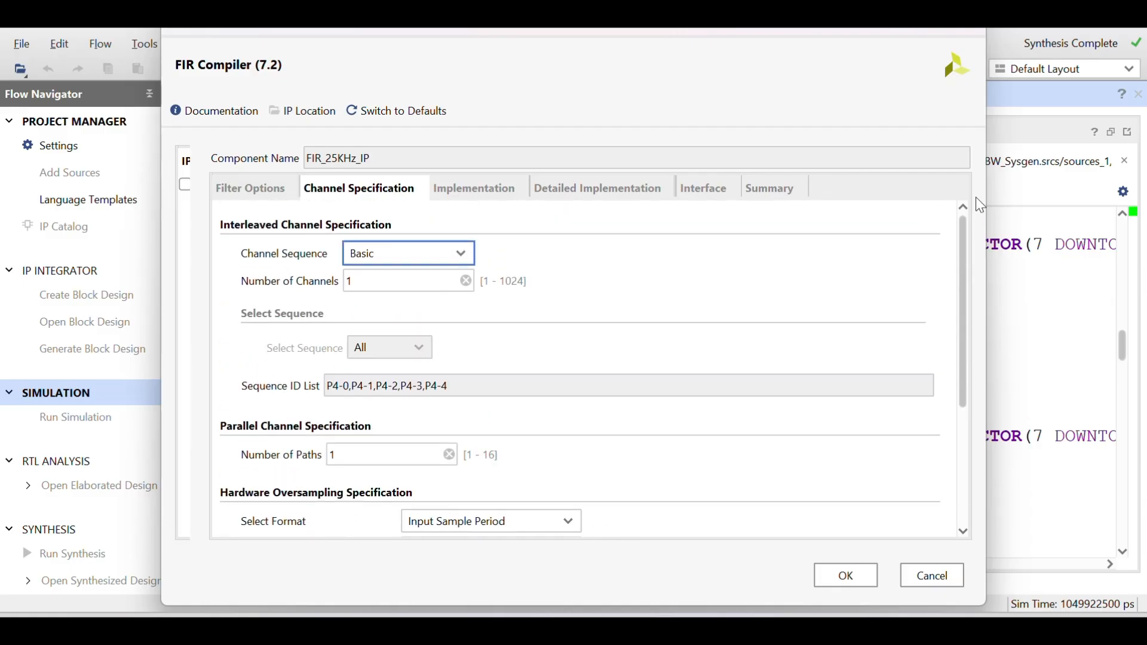
{"action": "left_click", "coordinate": [478, 190]}
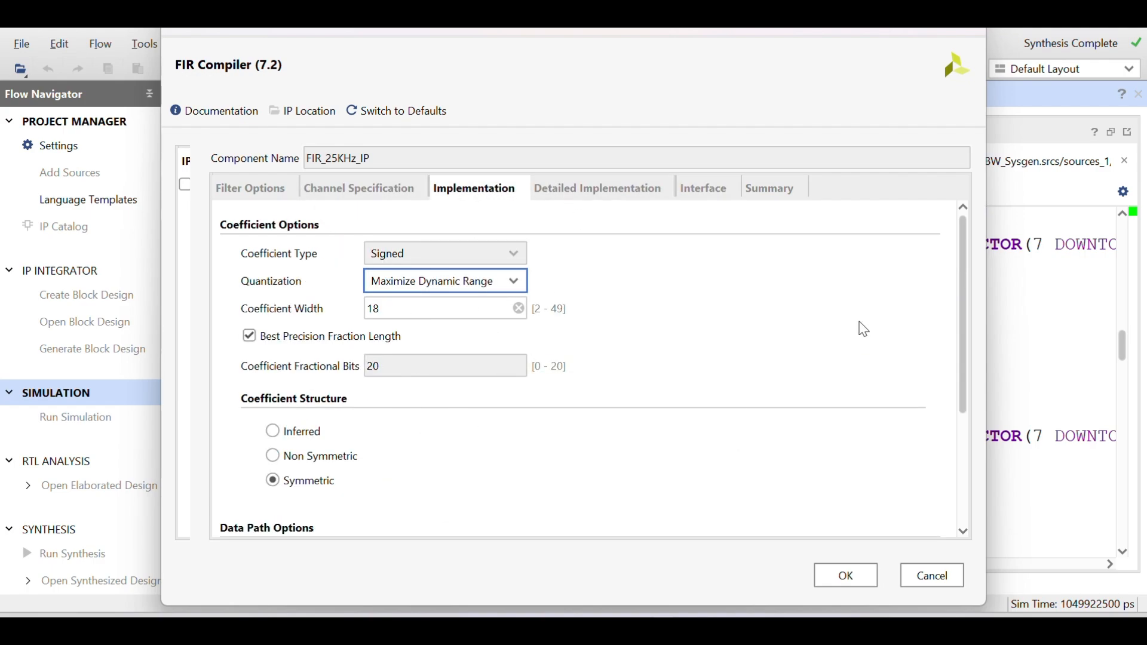
{"action": "mouse_move", "coordinate": [962, 278]}
{"action": "left_mouse_down"}
{"action": "mouse_move", "coordinate": [942, 322]}
{"action": "mouse_move", "coordinate": [928, 424]}
{"action": "mouse_move", "coordinate": [957, 261]}
{"action": "left_mouse_up"}
Step: Review the FIR Compiler's detailed implementation, interface and summary settings, and close the customization without changes
{"action": "left_click", "coordinate": [602, 188]}
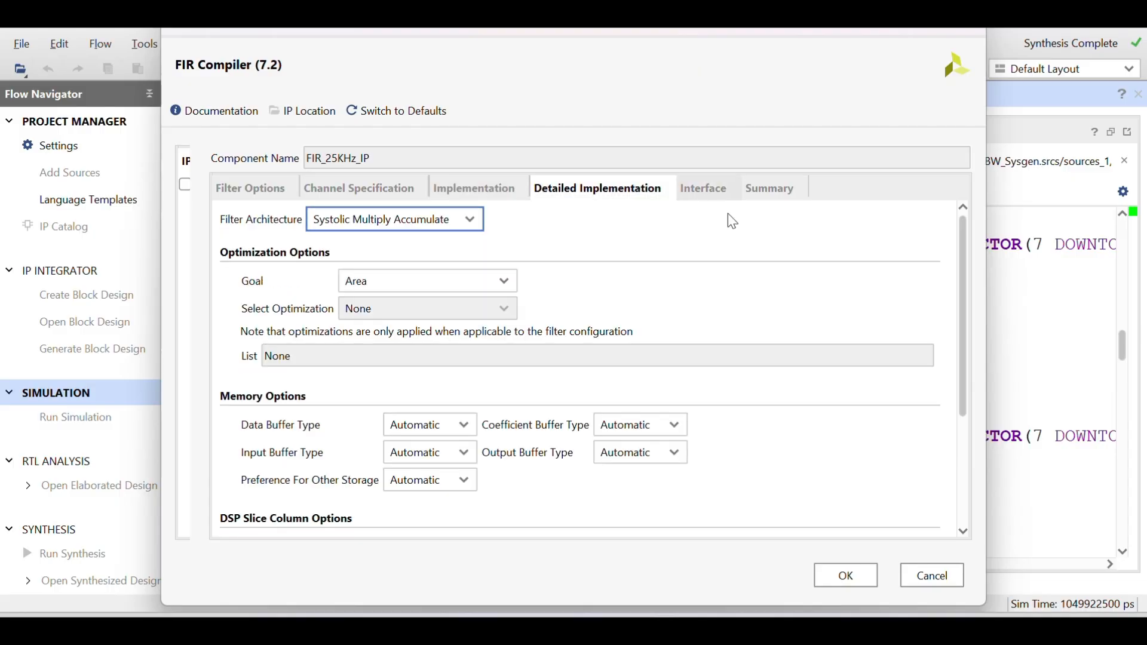
{"action": "left_click_drag", "start_coordinate": [965, 249], "coordinate": [969, 186]}
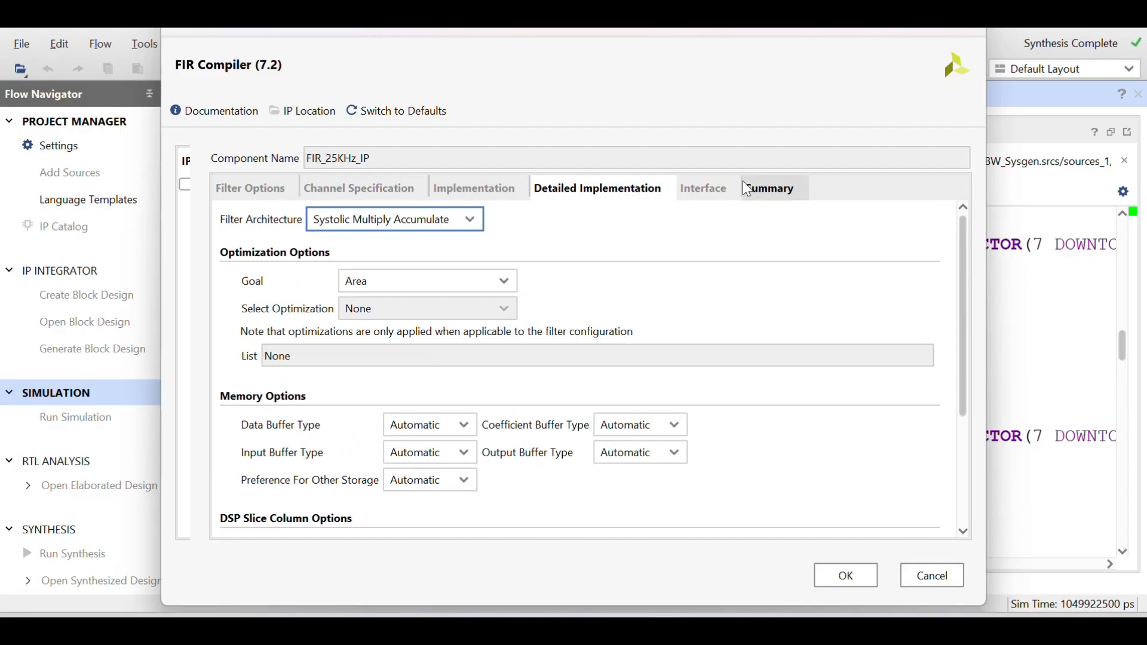
{"action": "left_click", "coordinate": [705, 190]}
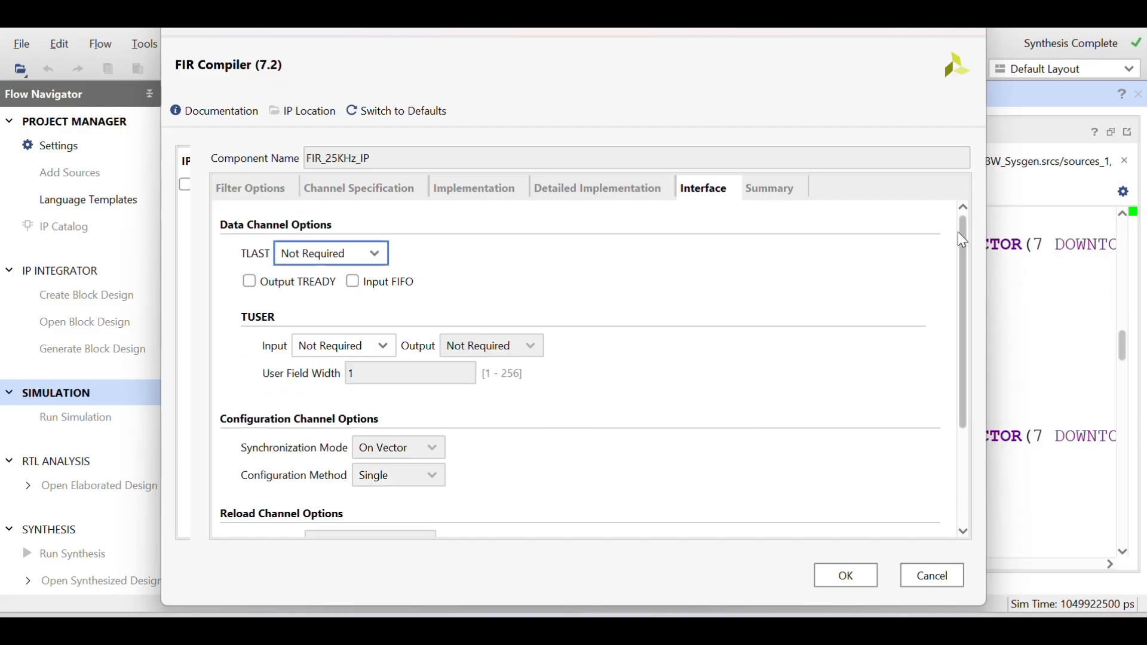
{"action": "left_click_drag", "start_coordinate": [963, 231], "coordinate": [947, 367]}
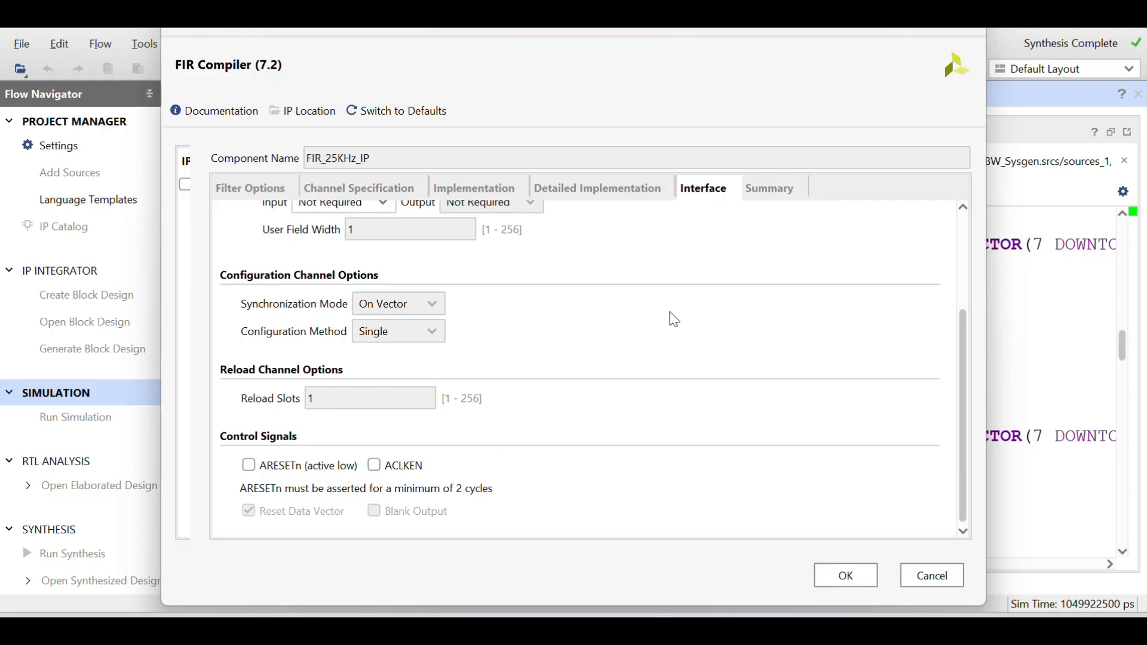
{"action": "left_click", "coordinate": [775, 190]}
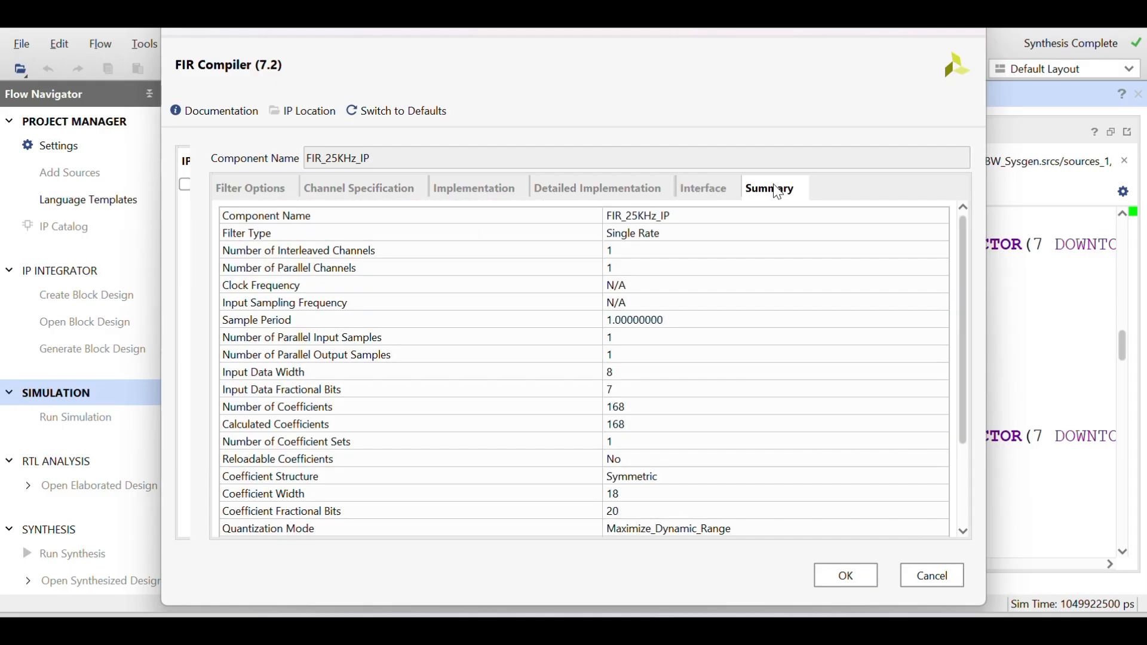
{"action": "scroll", "coordinate": [962, 257], "scroll_direction": "down", "scroll_amount": 1}
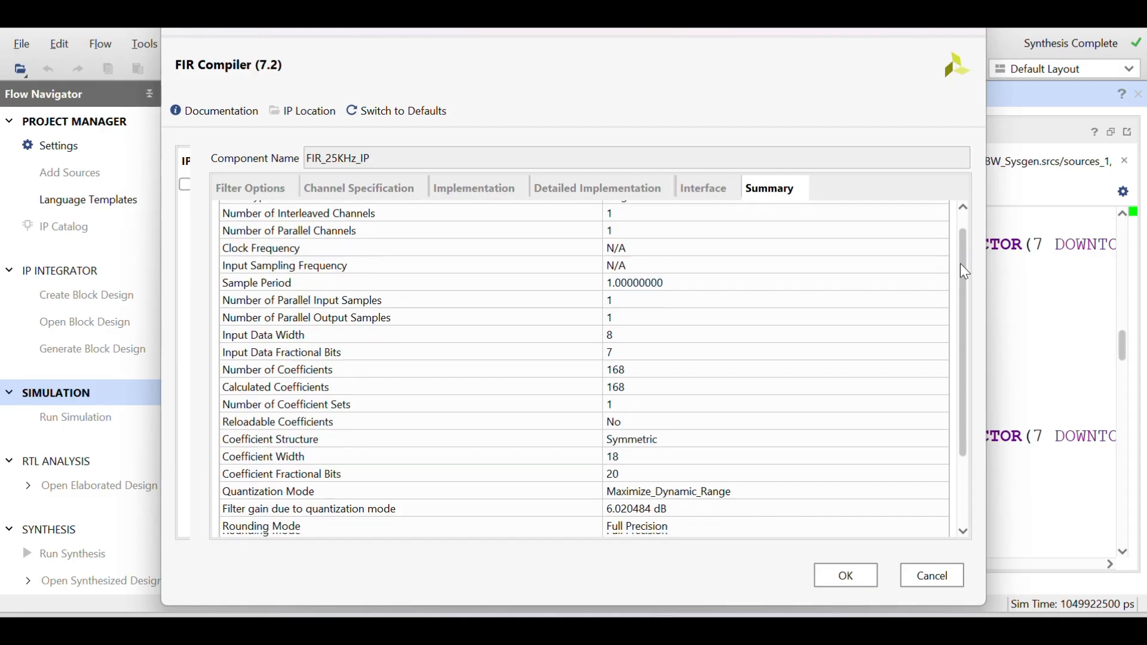
{"action": "left_click_drag", "start_coordinate": [960, 264], "coordinate": [970, 217]}
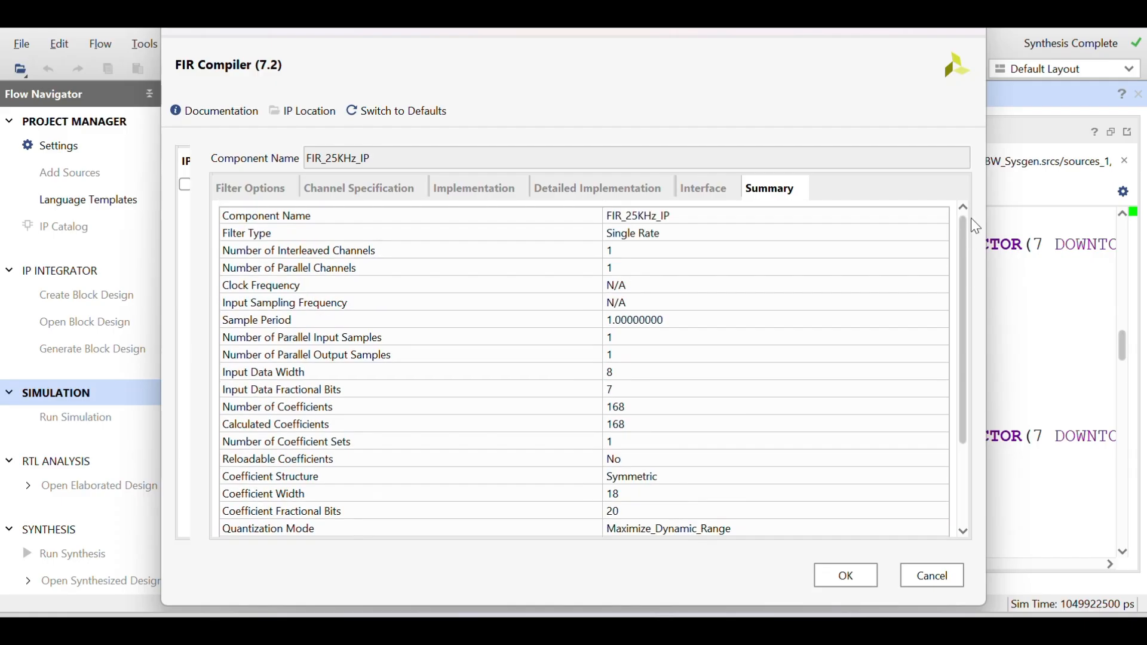
{"action": "left_click", "coordinate": [950, 580]}
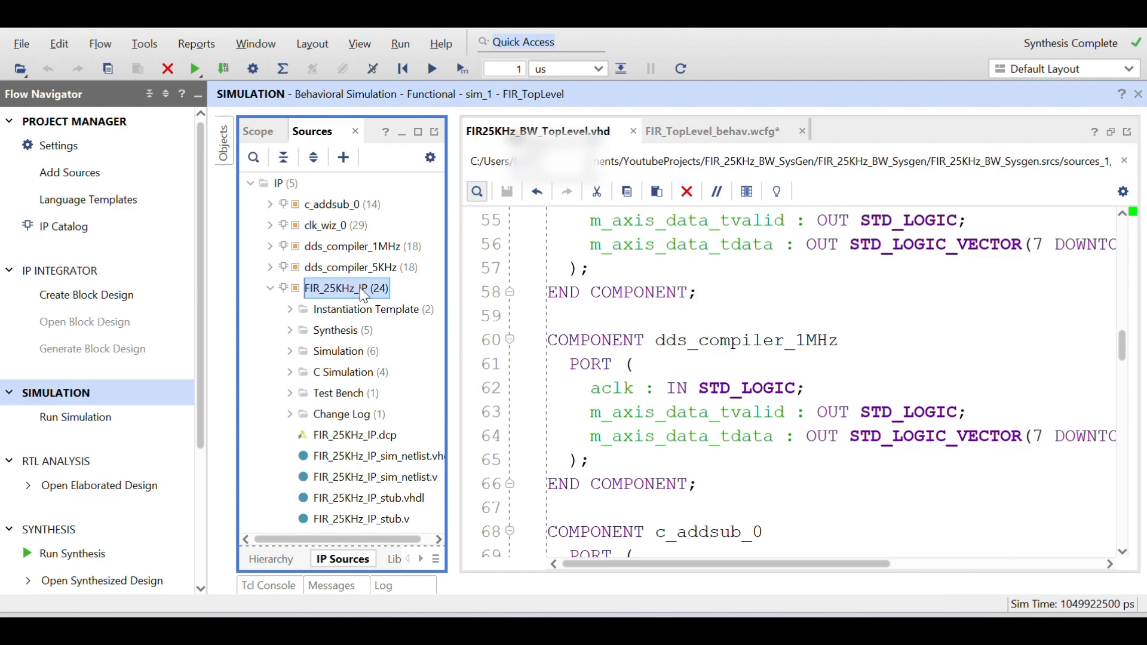
Step: Open the FIR_25KHz_IP.vho instantiation template and examine its COMPONENT declaration
{"action": "left_click", "coordinate": [290, 310]}
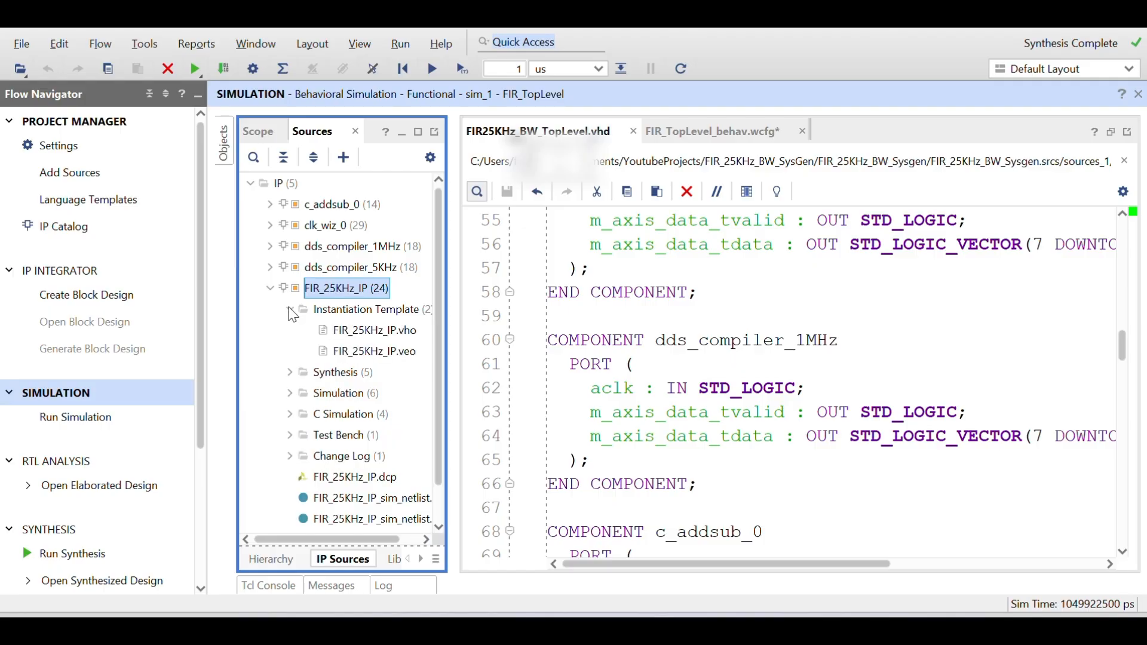
{"action": "double_click", "coordinate": [366, 331]}
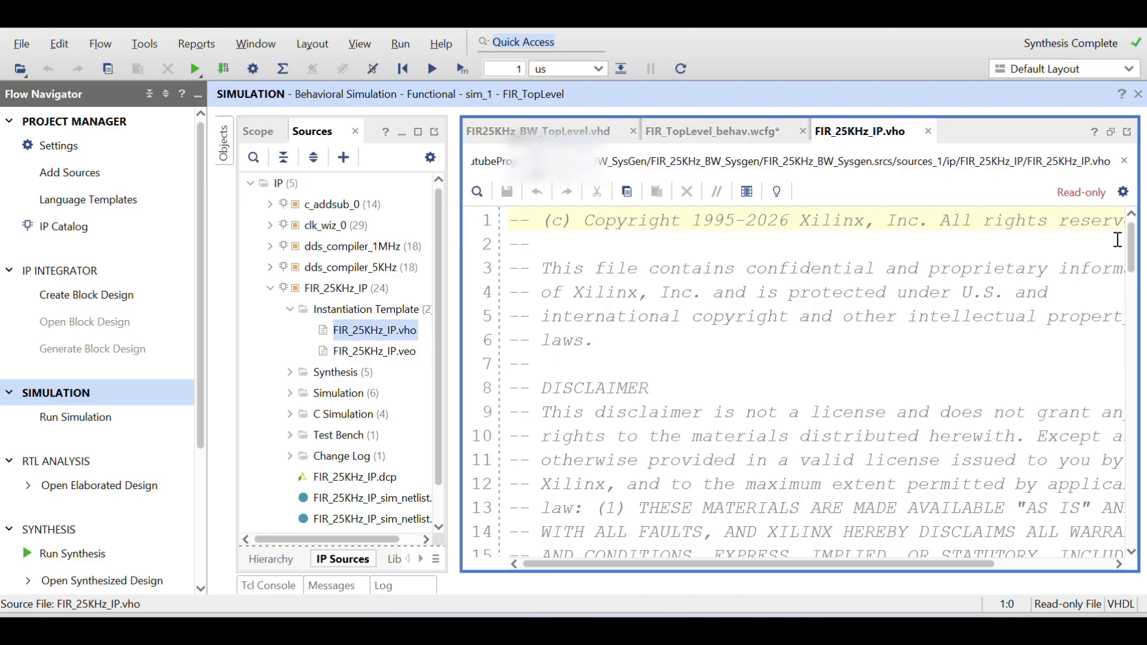
{"action": "left_click_drag", "start_coordinate": [1131, 246], "coordinate": [1101, 441]}
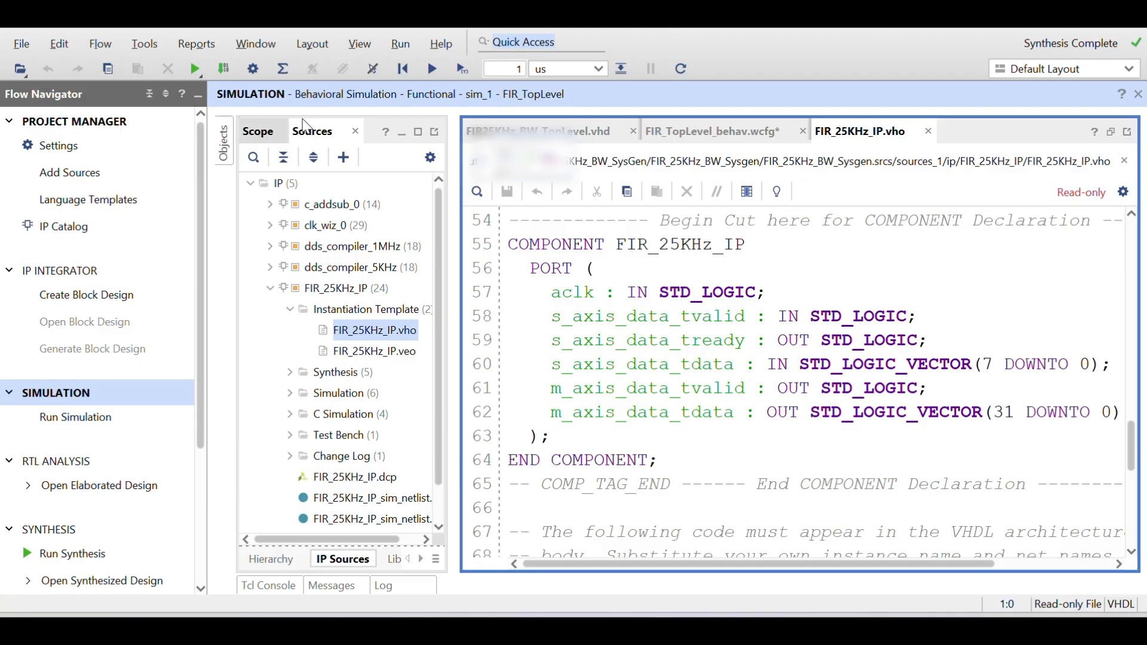
Step: Return to FIR25KHz_BW_TopLevel.vhd and examine the component declarations from dds_compiler_5KHz down to FIR_25KHz_IP
{"action": "left_click", "coordinate": [498, 126]}
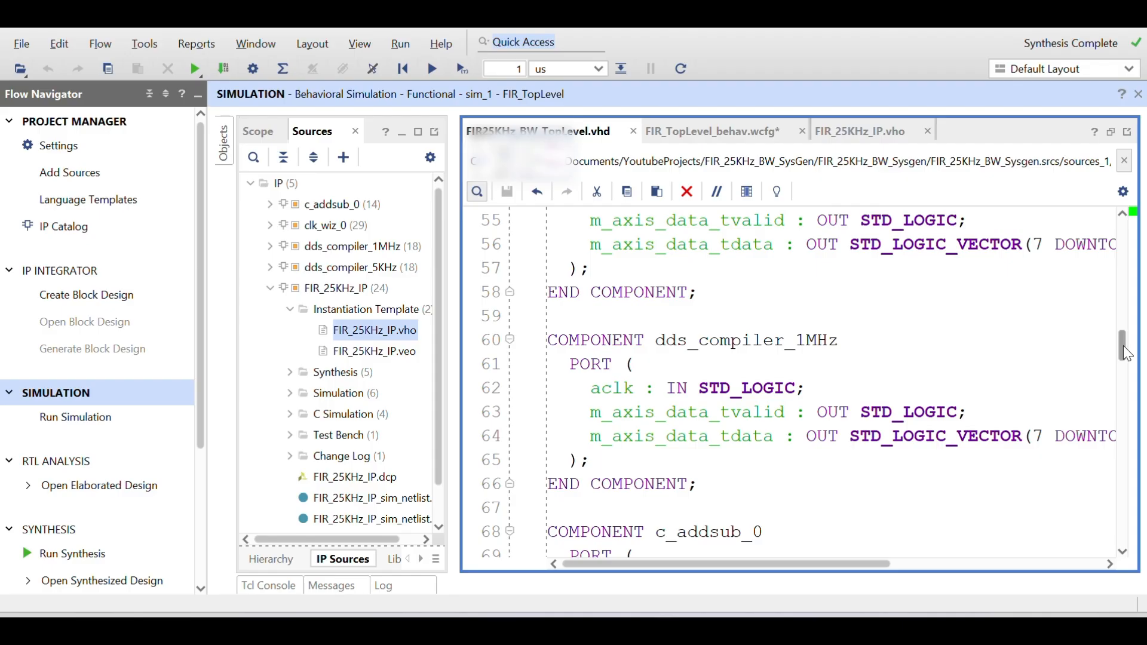
{"action": "left_click_drag", "start_coordinate": [1126, 353], "coordinate": [1126, 340]}
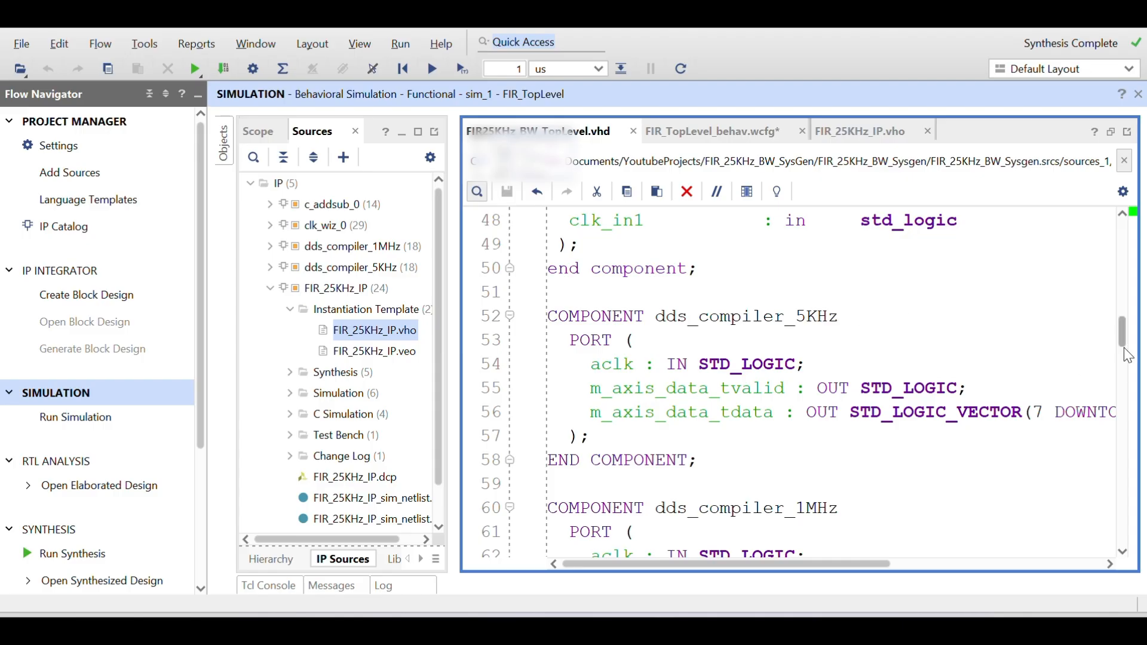
{"action": "left_click_drag", "start_coordinate": [1123, 339], "coordinate": [1124, 402]}
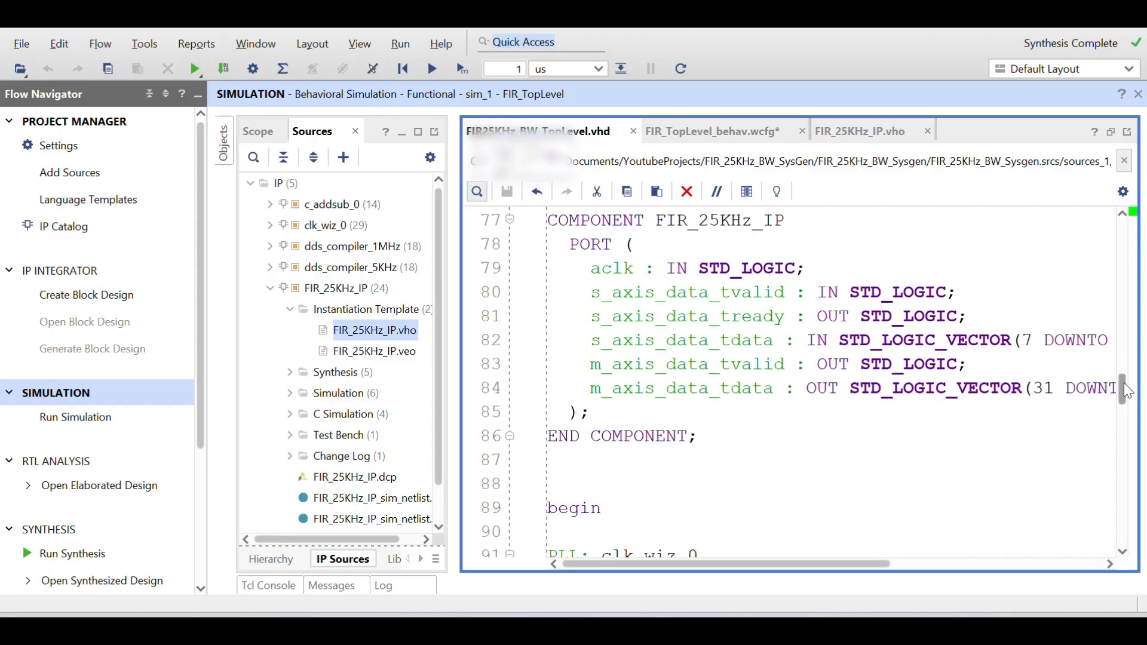
Step: Examine the FIR_IPcore port map, the c_addsub_0 Adder port map and the fir_out assignment in the top-level VHDL
{"action": "left_click_drag", "start_coordinate": [1123, 388], "coordinate": [1125, 457]}
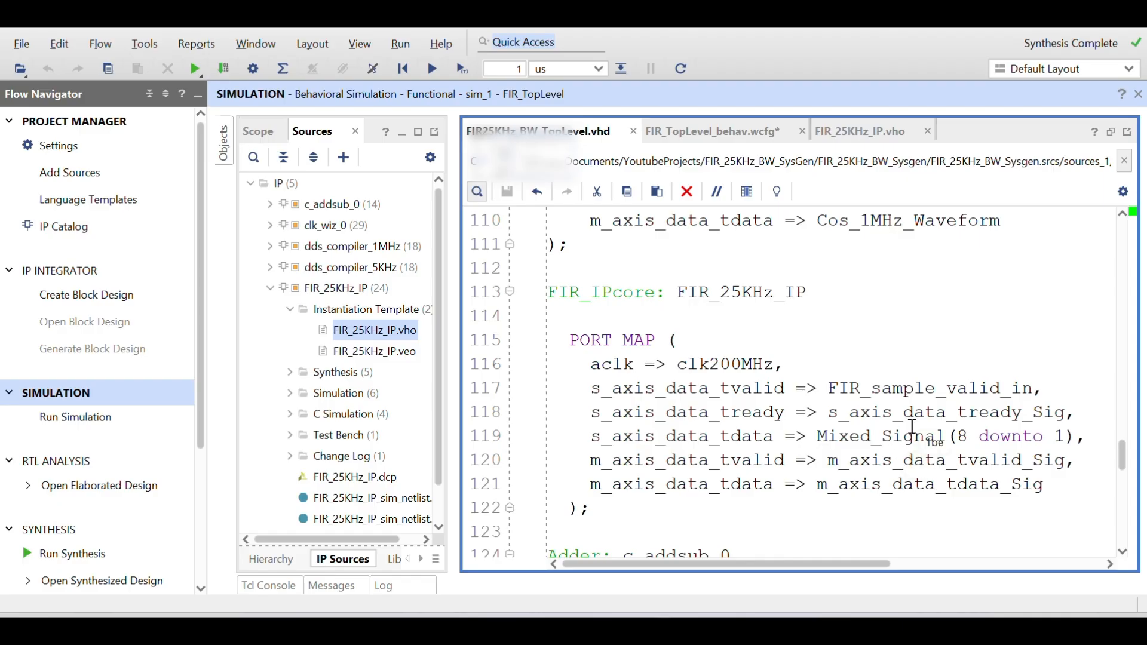
{"action": "mouse_move", "coordinate": [924, 411]}
{"action": "mouse_move", "coordinate": [994, 491]}
{"action": "mouse_move", "coordinate": [1009, 468]}
{"action": "scroll", "coordinate": [1129, 556], "scroll_direction": "down", "scroll_amount": 4}
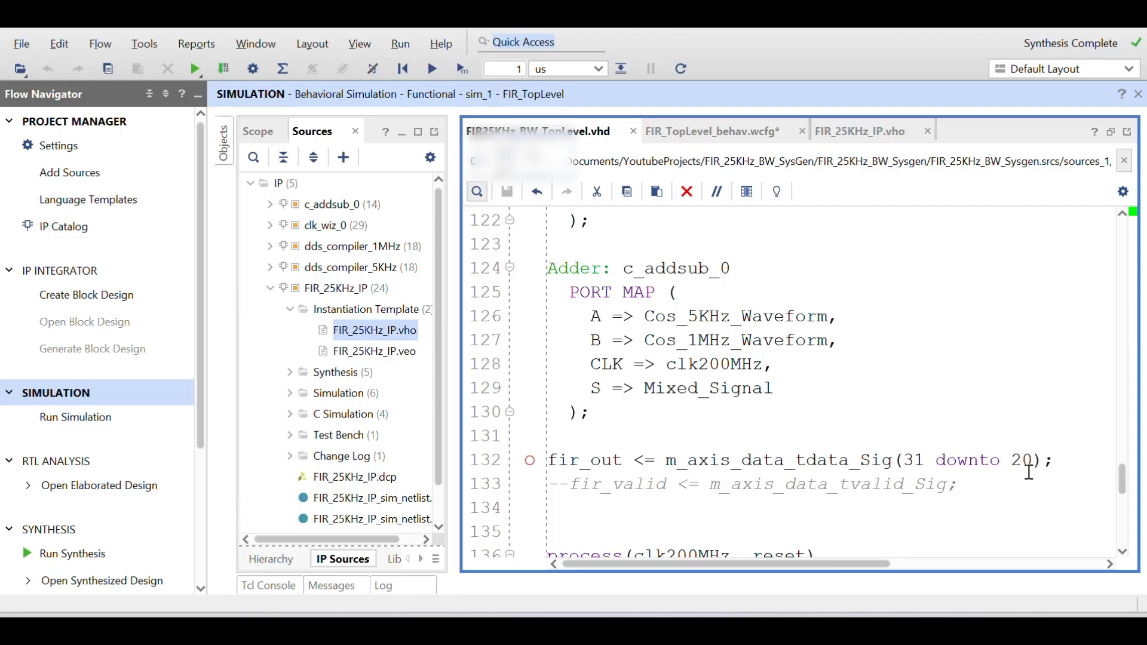
{"action": "mouse_move", "coordinate": [615, 466]}
Step: Review the clk200MHz process that drives clockcounter and FIR_sample_valid_in, through to the end of the architecture
{"action": "left_click", "coordinate": [1123, 552]}
{"action": "left_click", "coordinate": [1122, 553]}
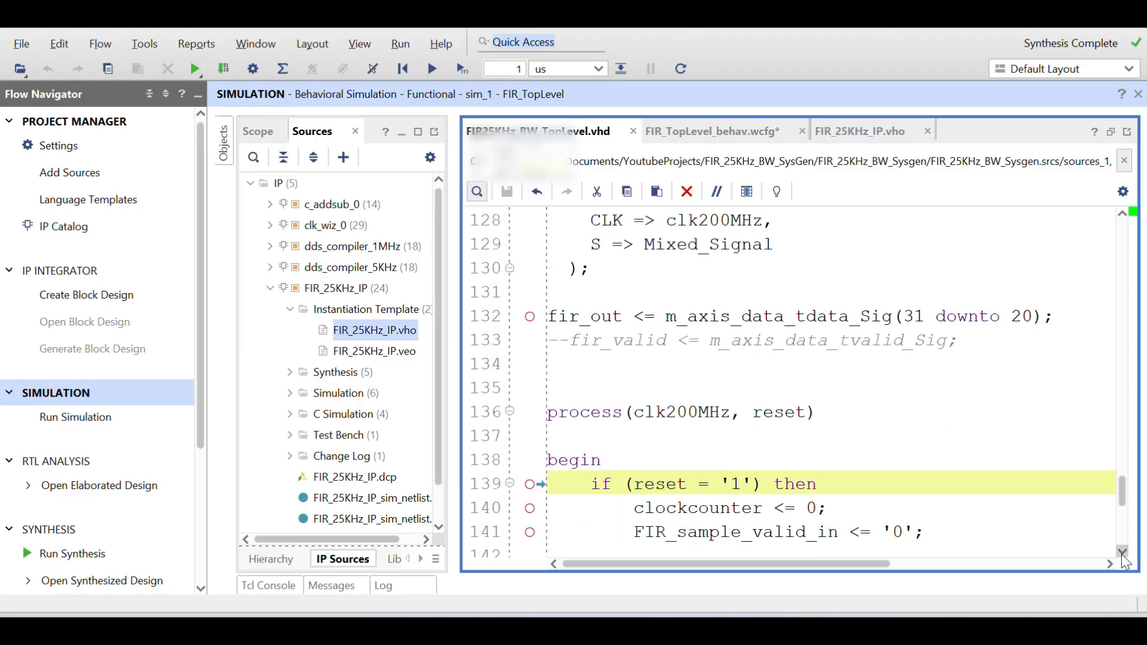
{"action": "left_click", "coordinate": [1122, 553]}
{"action": "left_click", "coordinate": [1122, 553]}
{"action": "left_click", "coordinate": [1122, 553]}
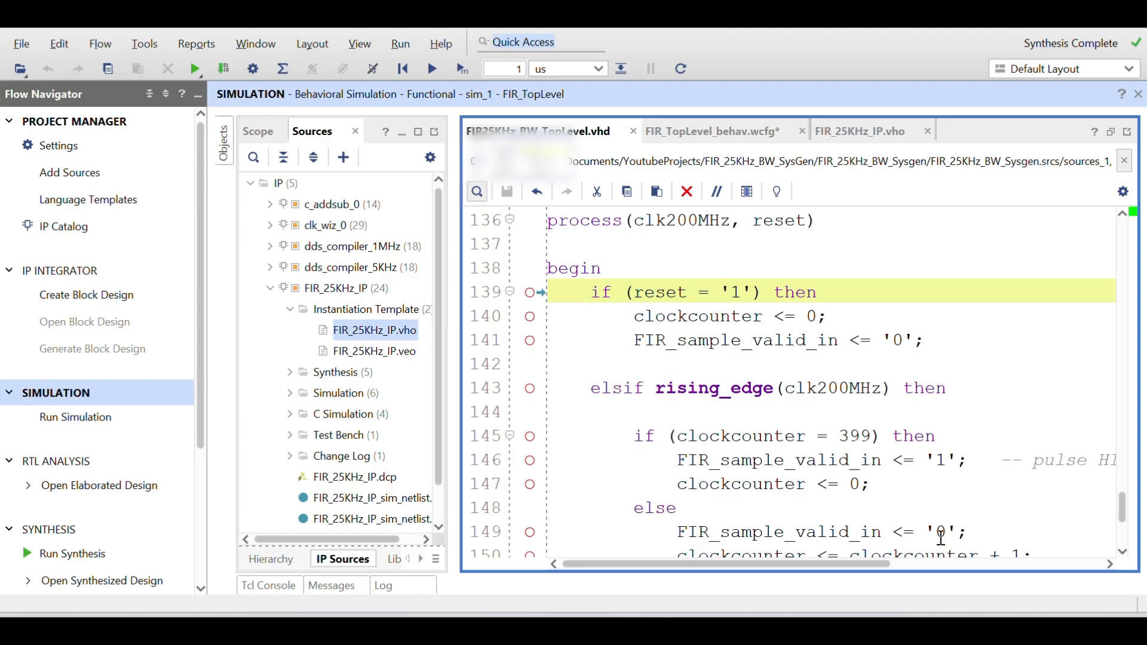
{"action": "mouse_move", "coordinate": [691, 219]}
{"action": "left_click", "coordinate": [1123, 551]}
{"action": "left_click", "coordinate": [1122, 551]}
{"action": "left_click", "coordinate": [1122, 551]}
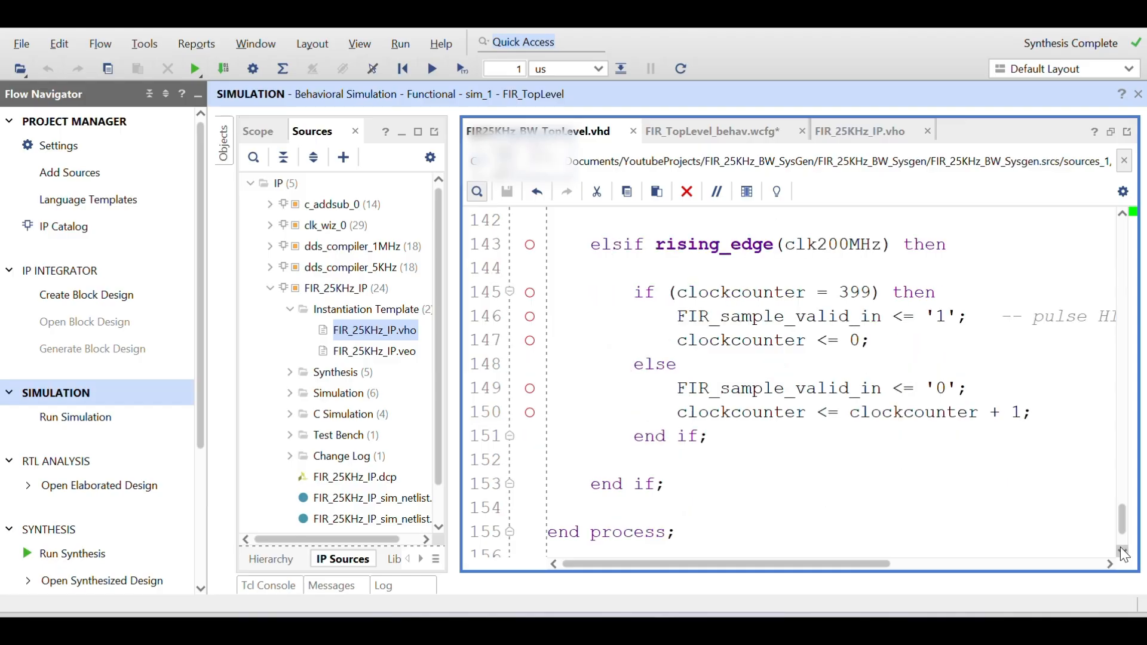
{"action": "left_click", "coordinate": [1122, 551]}
{"action": "left_click", "coordinate": [1122, 552]}
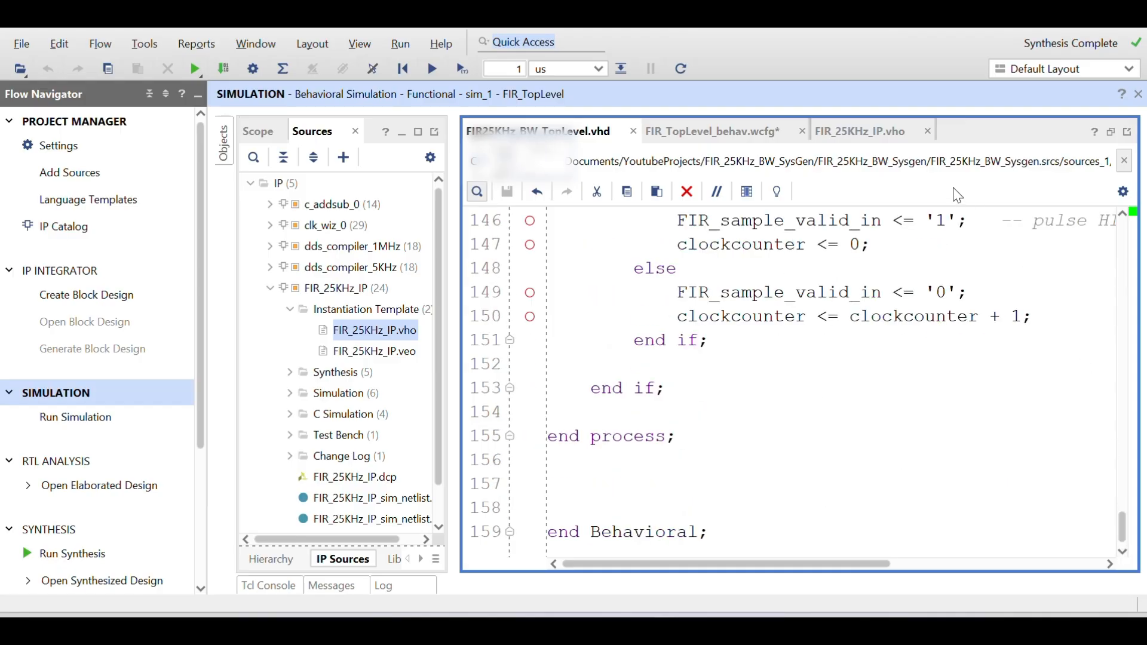
Step: Open the FIR_TopLevel_behav.wcfg waveform and inspect Mixed_Signal, fir_out and FIR_sample_valid_in in detail around the 812.45 us marker
{"action": "left_click", "coordinate": [753, 138]}
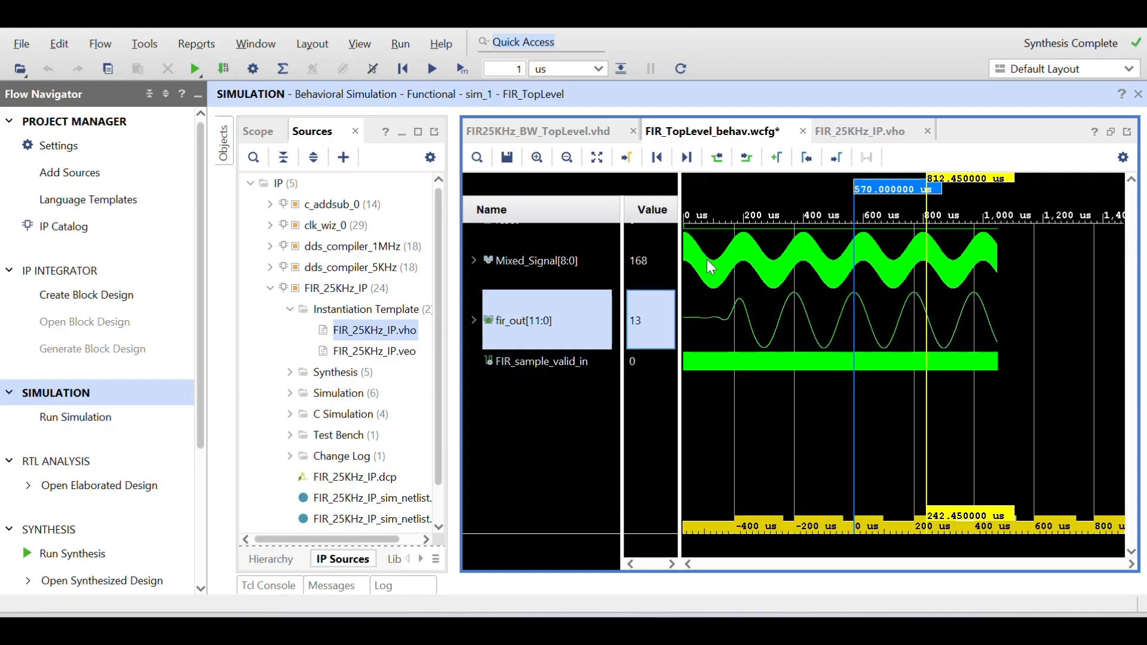
{"action": "mouse_move", "coordinate": [708, 263]}
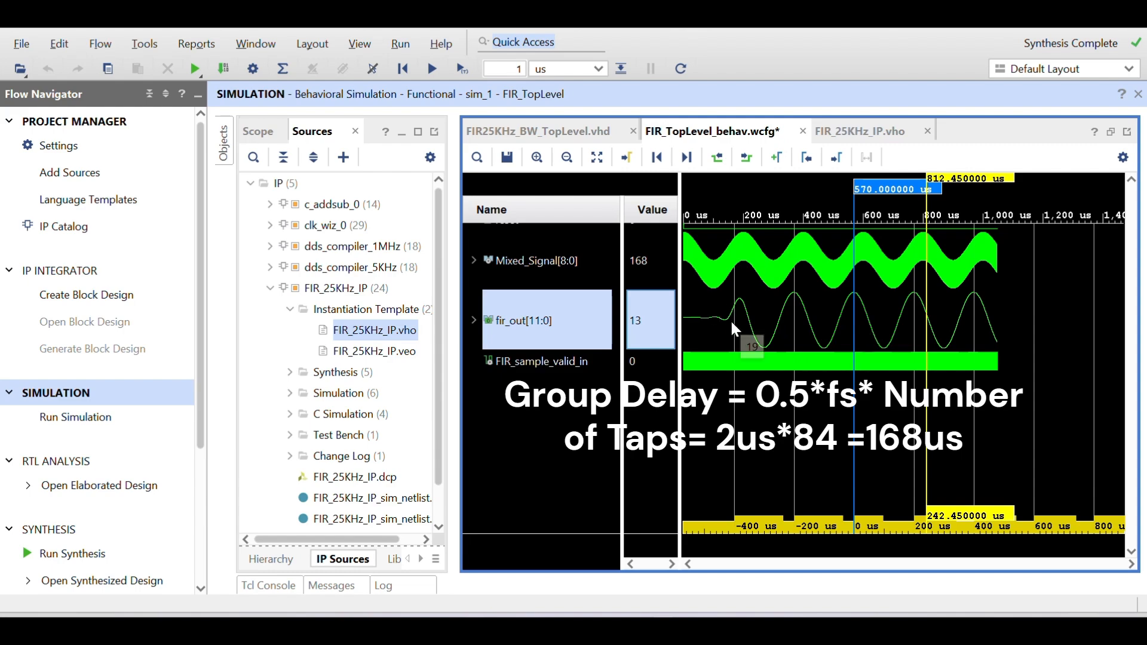
{"action": "mouse_move", "coordinate": [775, 339]}
{"action": "left_click", "coordinate": [536, 159]}
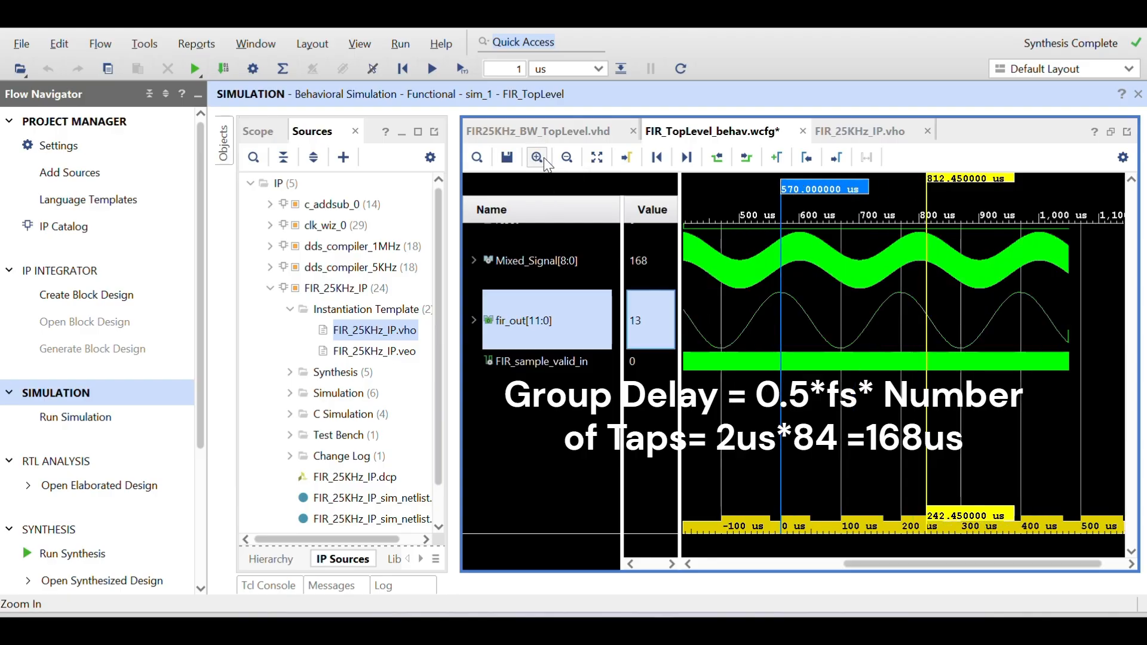
{"action": "left_click", "coordinate": [539, 157]}
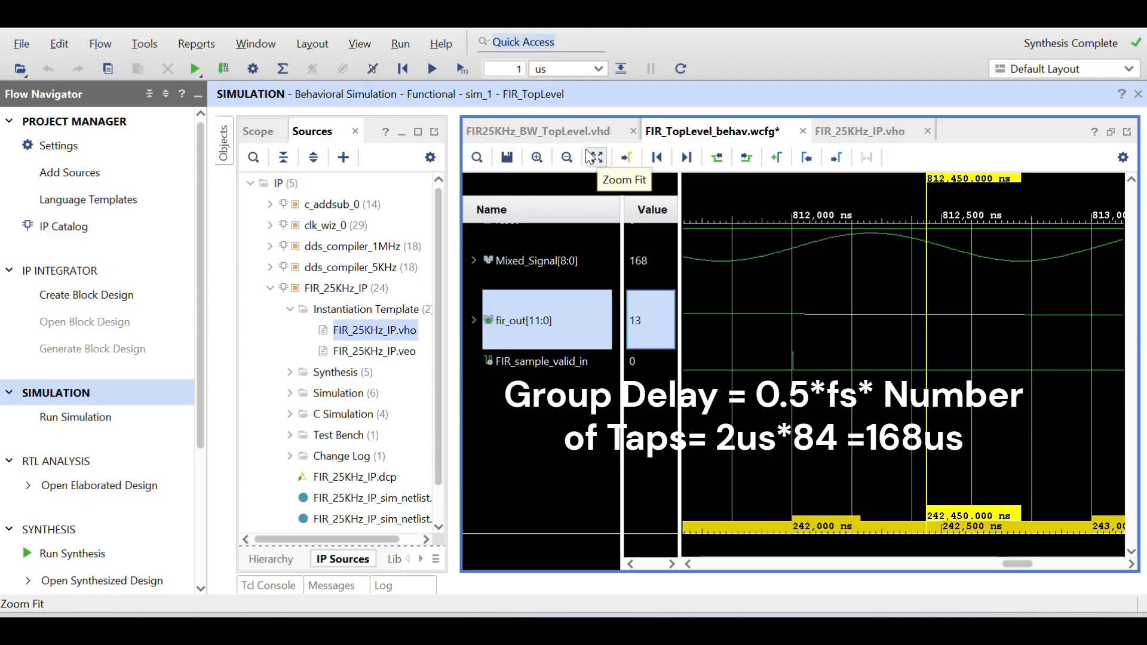
{"action": "left_click", "coordinate": [566, 157]}
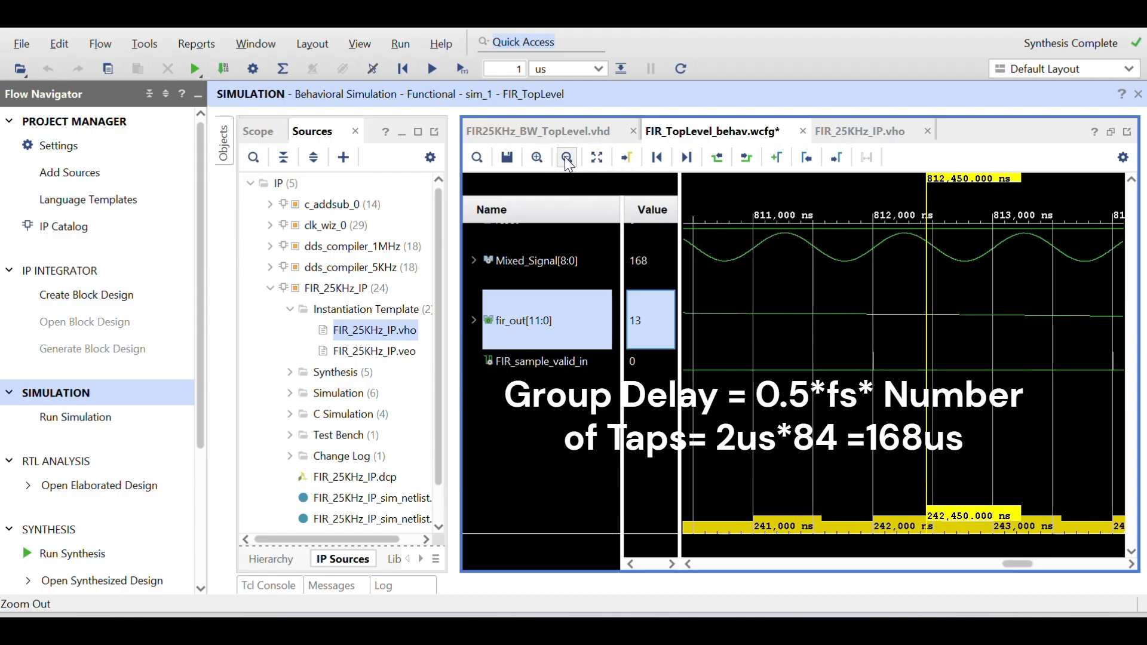
{"action": "left_click", "coordinate": [567, 158]}
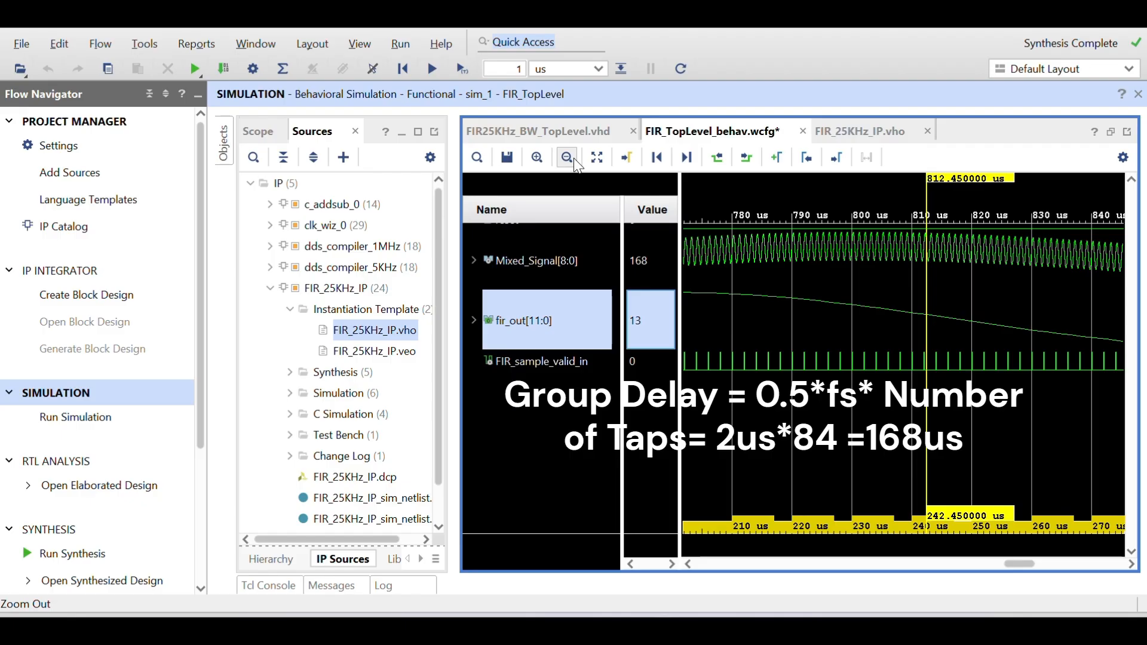